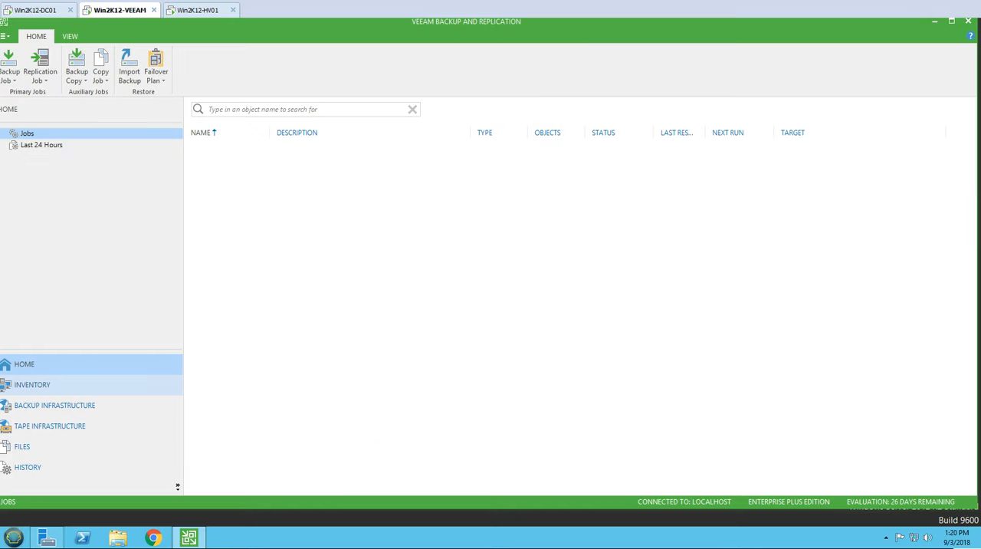
Step: Examine the virtual machines on the Win2K12-HV01 host in the Veeam inventory
click(32, 385)
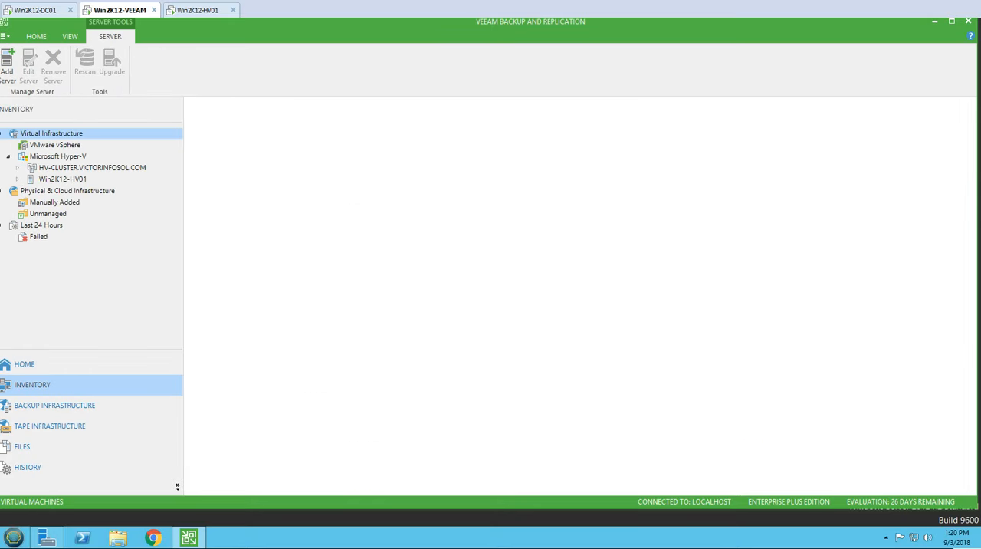
click(67, 191)
click(62, 180)
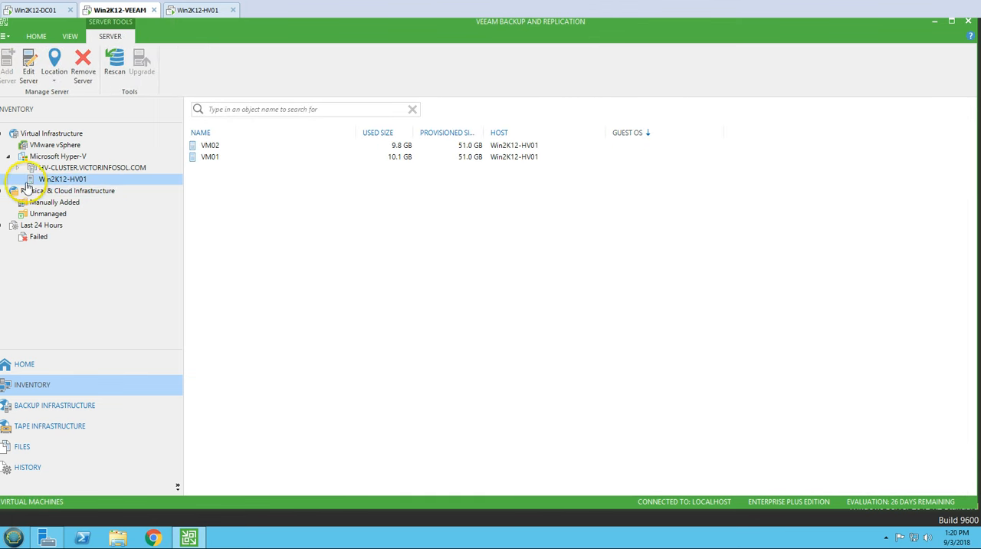
click(212, 147)
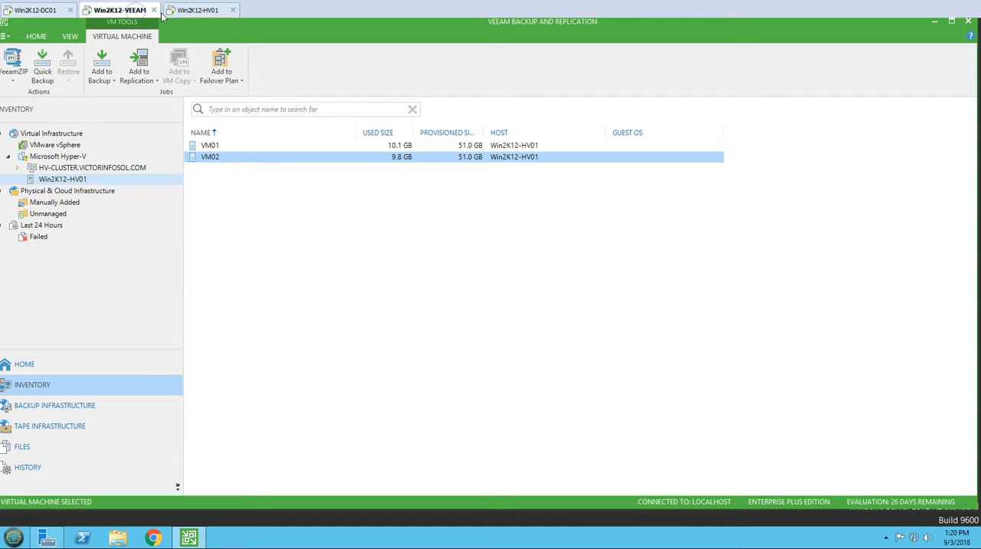
Step: Switch to the Win2K12-HV01 server and start VM01 and VM02 together in Hyper-V Manager
click(192, 10)
click(898, 49)
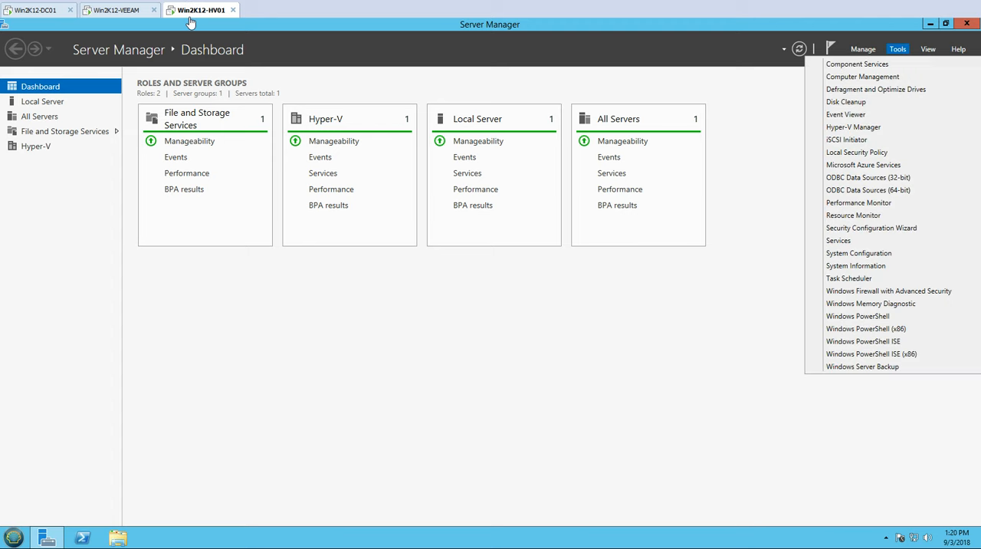
click(853, 127)
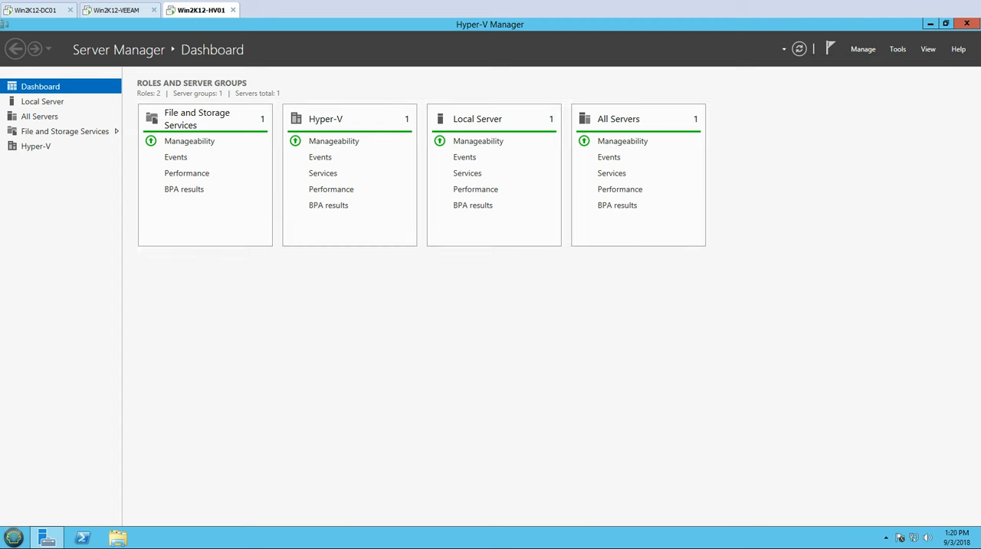
drag(230, 150, 161, 105)
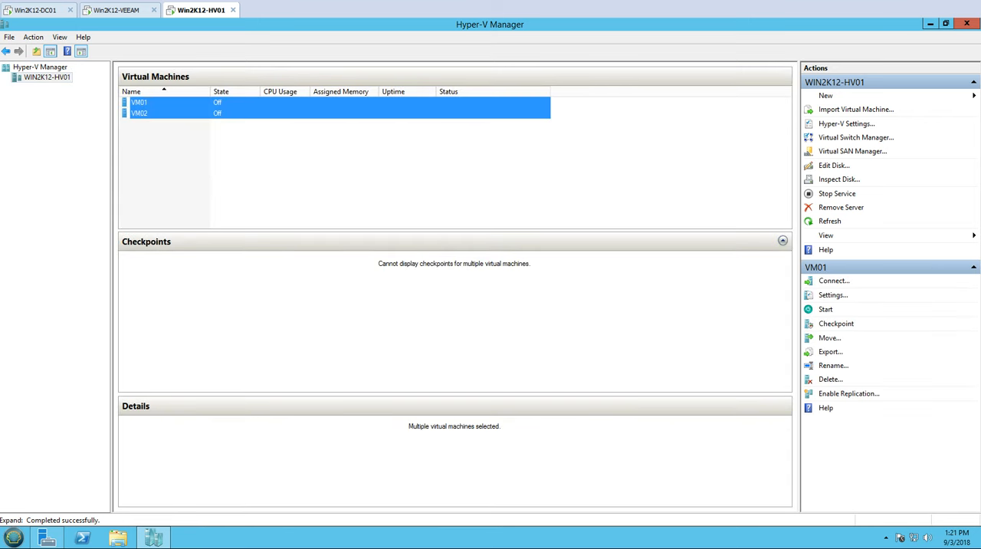
right_click(161, 106)
click(188, 143)
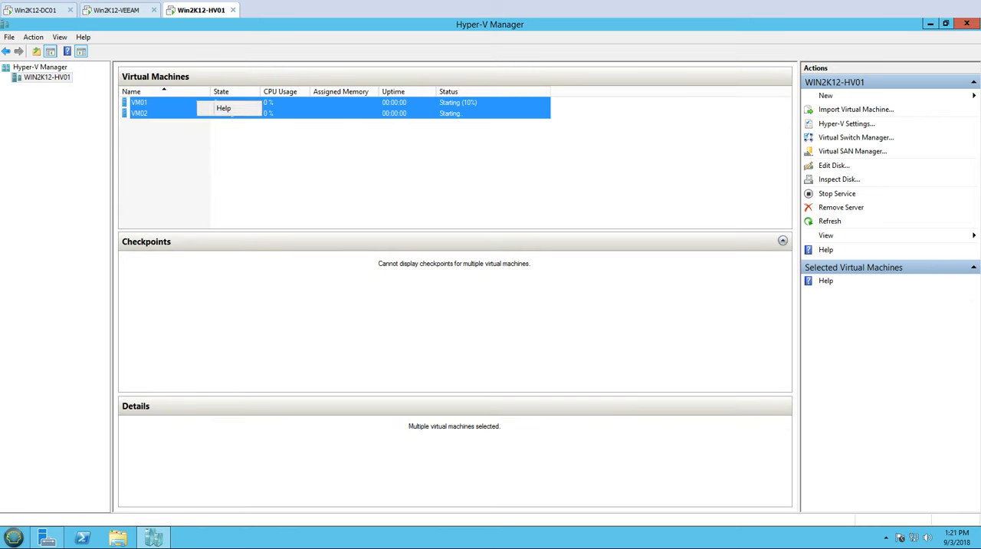
click(898, 26)
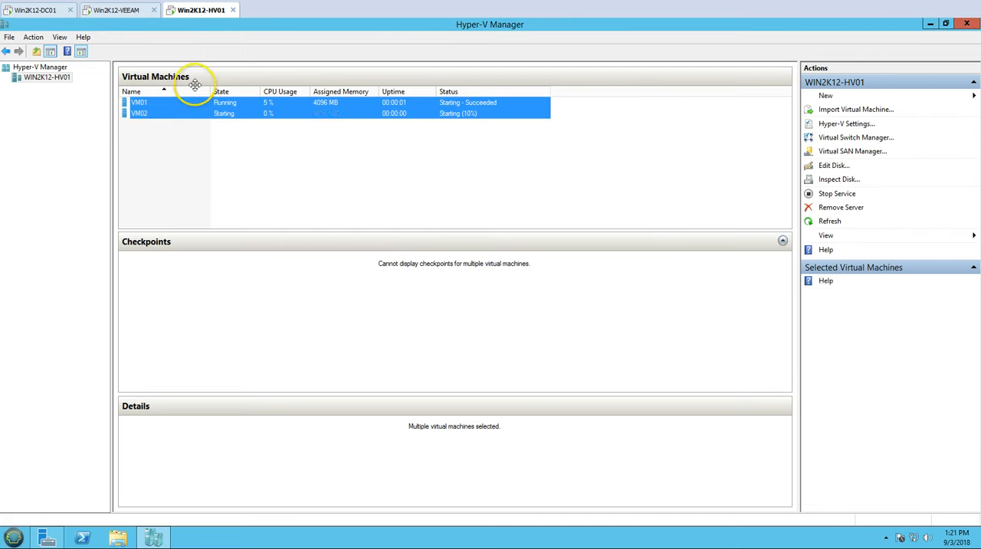
Step: Connect to the consoles of VM01 and VM02, and minimize the Hyper-V Manager and Server Manager windows
right_click(176, 109)
click(203, 118)
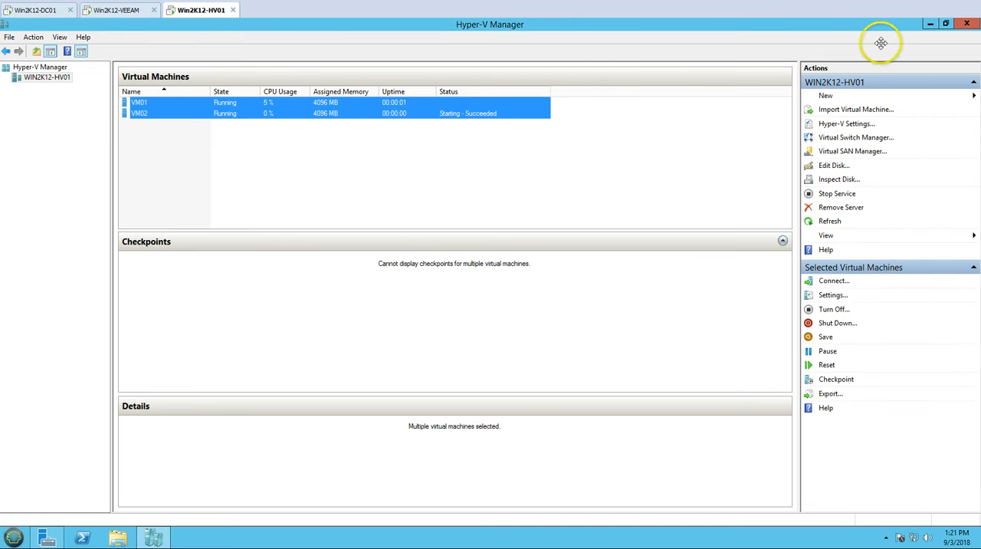
click(930, 24)
click(931, 24)
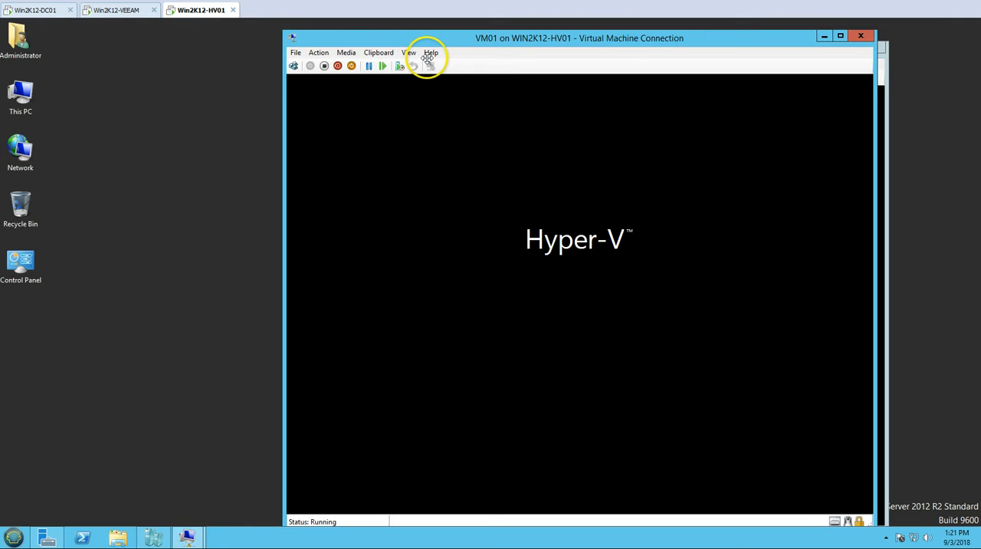
Step: Arrange the VM01 and VM02 connection windows beside each other on the desktop, with VM01 first
drag(448, 37, 243, 25)
drag(690, 51, 785, 40)
drag(296, 33, 259, 27)
click(678, 62)
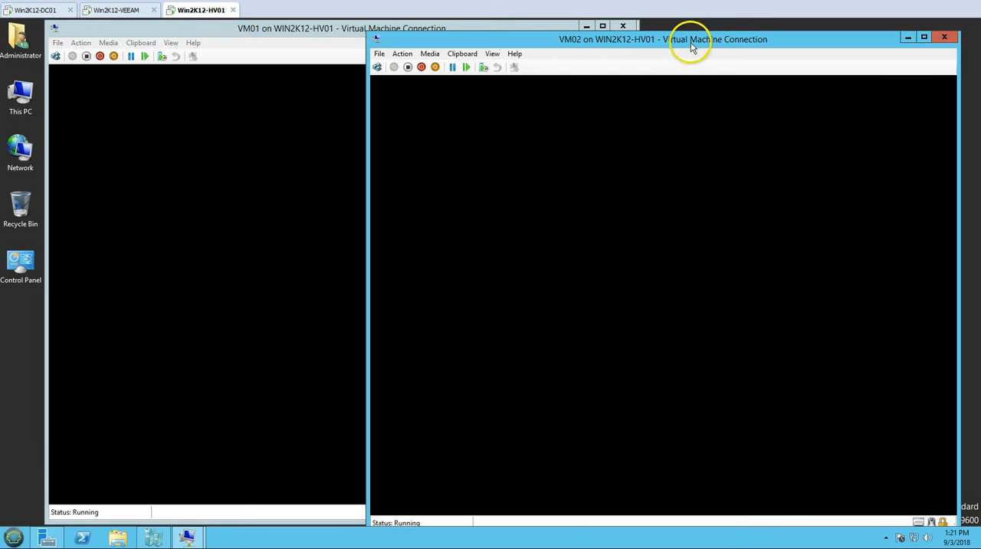
drag(692, 43, 703, 30)
click(280, 41)
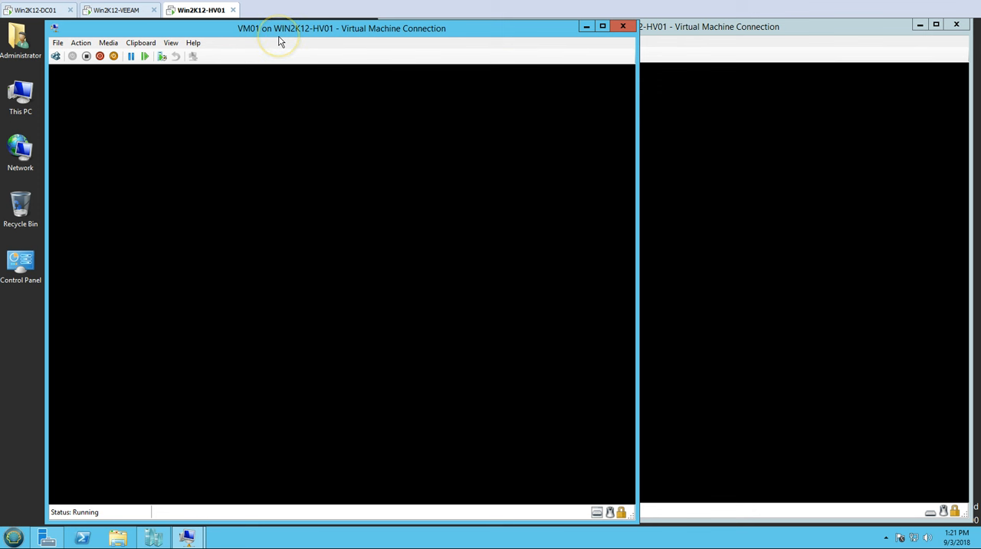
click(692, 49)
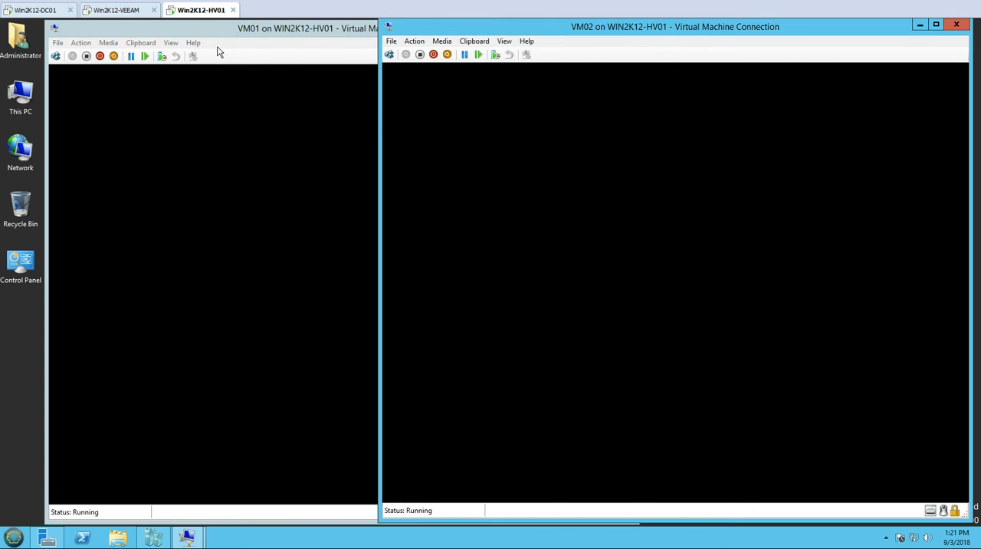
Step: Sign in to VM01 with the administrator account password
click(309, 243)
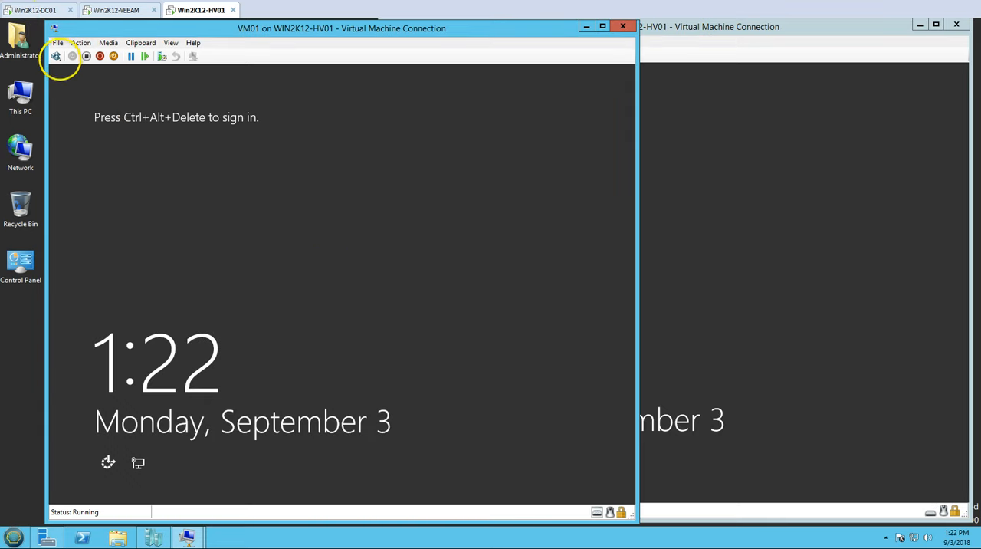
click(55, 56)
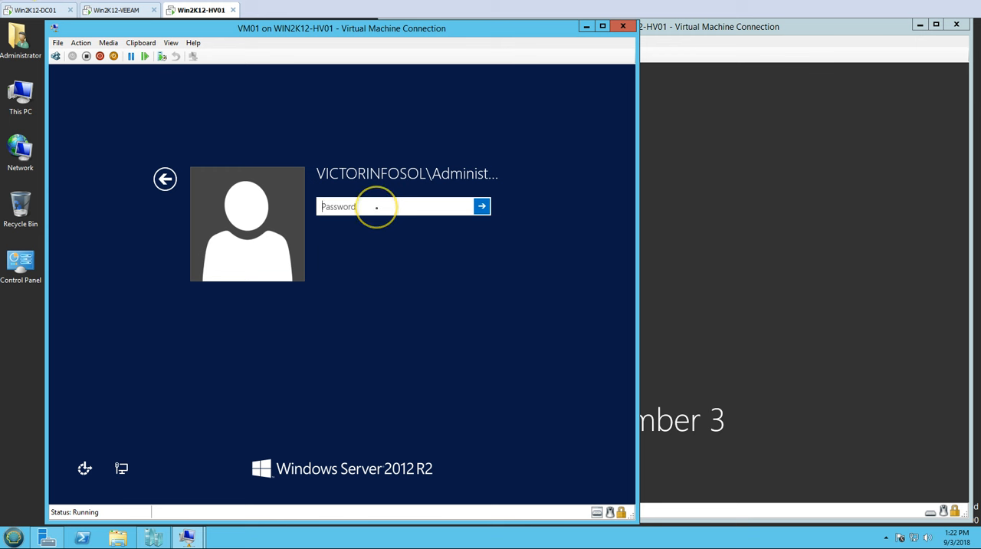
text(••••••)
key(Return)
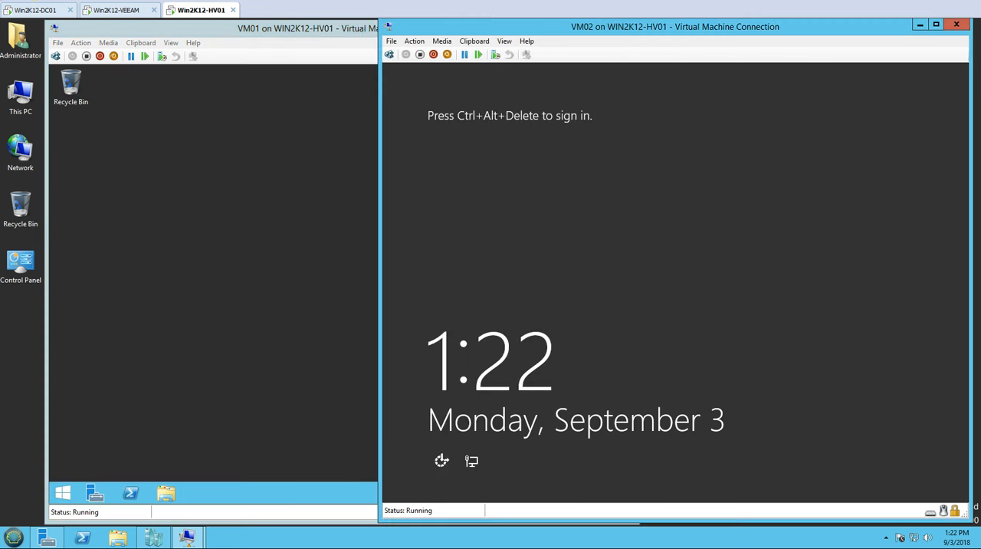
Step: Sign in to VM02 with the administrator account password, and bring the VM01 console back to the front
click(390, 54)
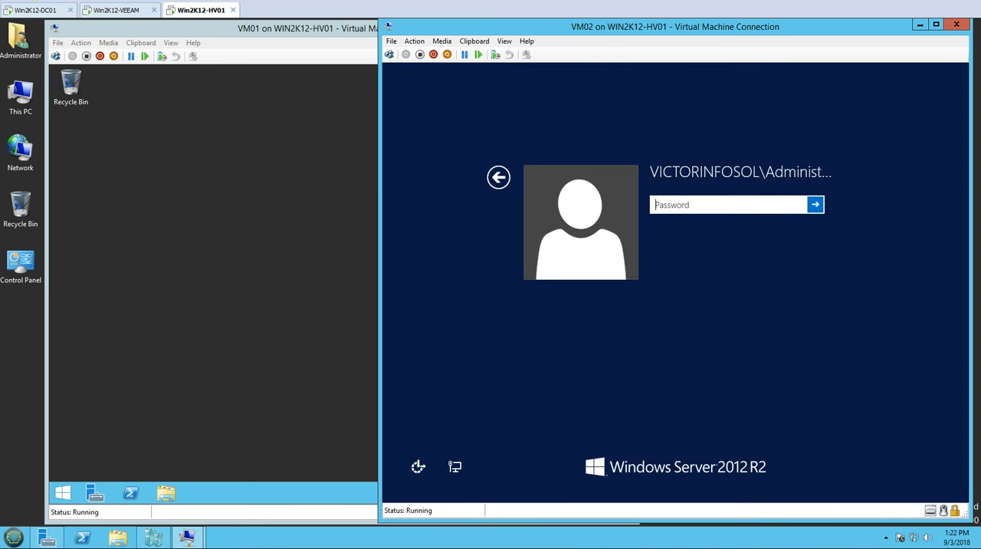
text(•••••••)
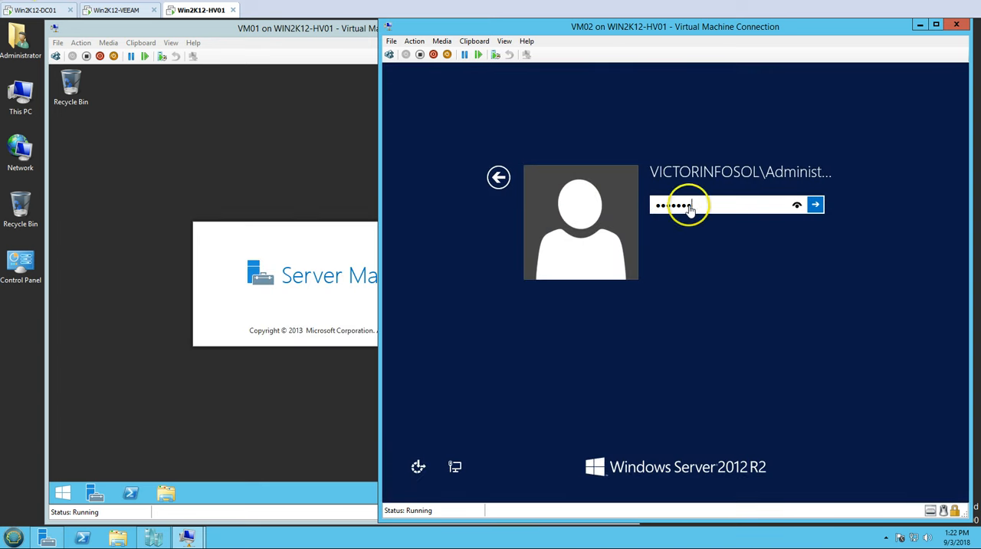
key(Return)
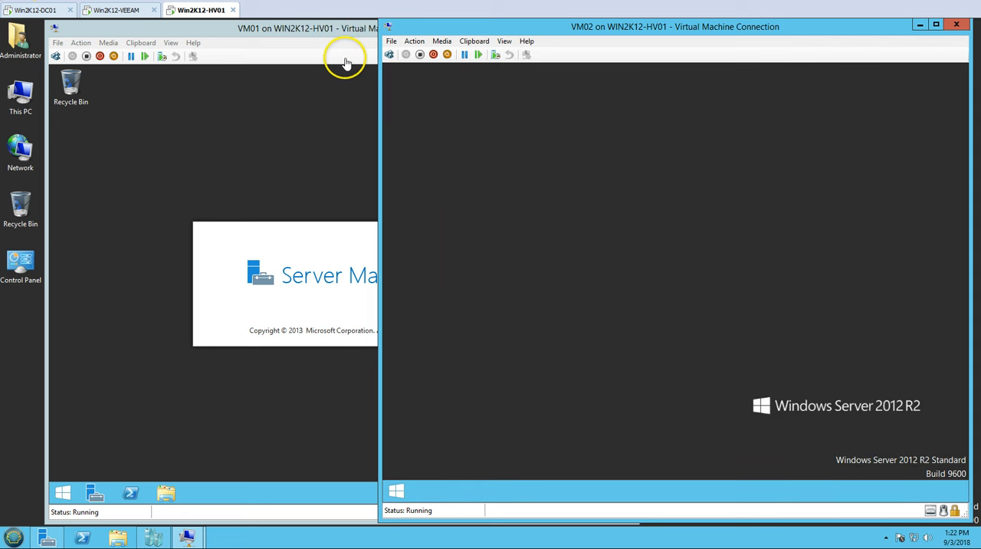
click(345, 54)
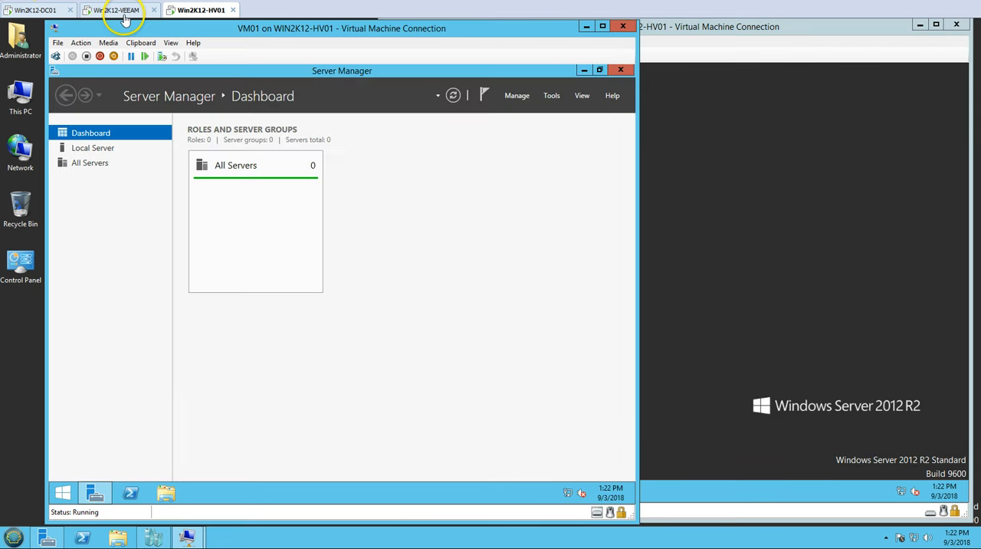
Step: Switch to the Win2K12-VEEAM server and show the Jobs list in Veeam Backup and Replication
click(36, 8)
click(115, 9)
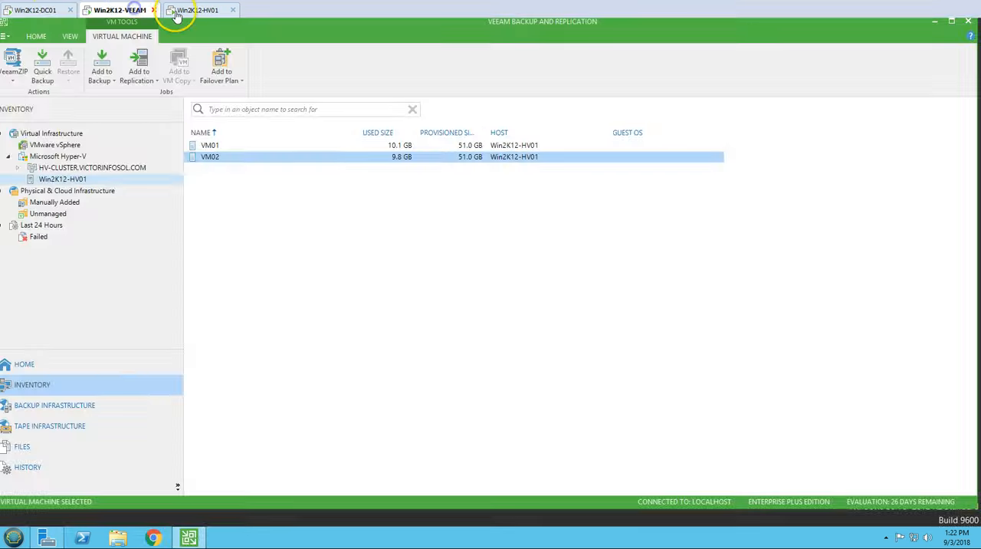
click(192, 9)
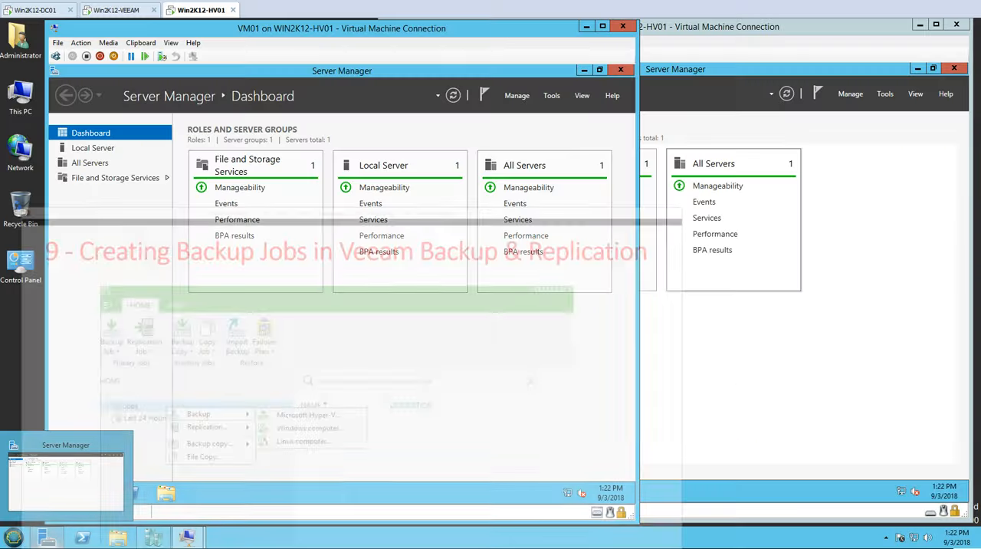
click(119, 11)
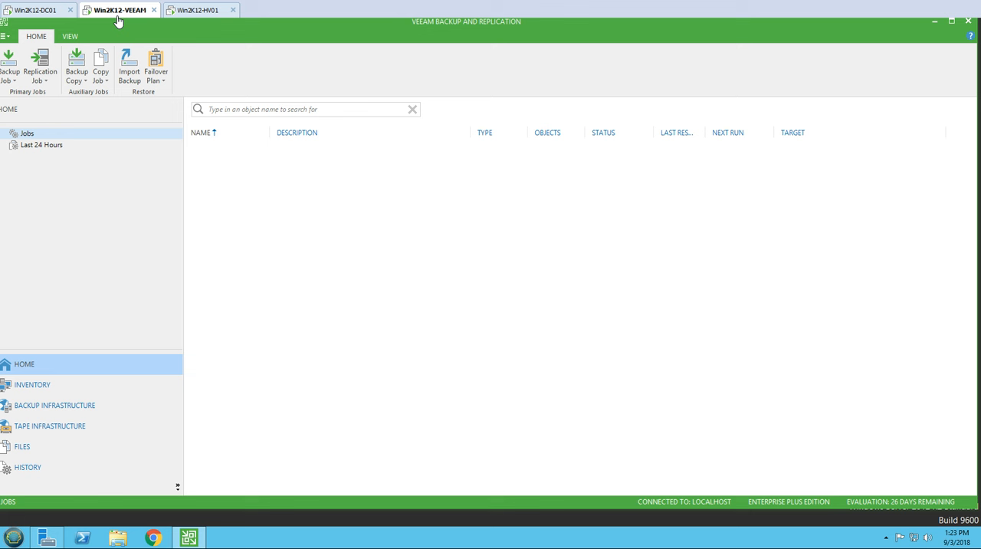
click(39, 135)
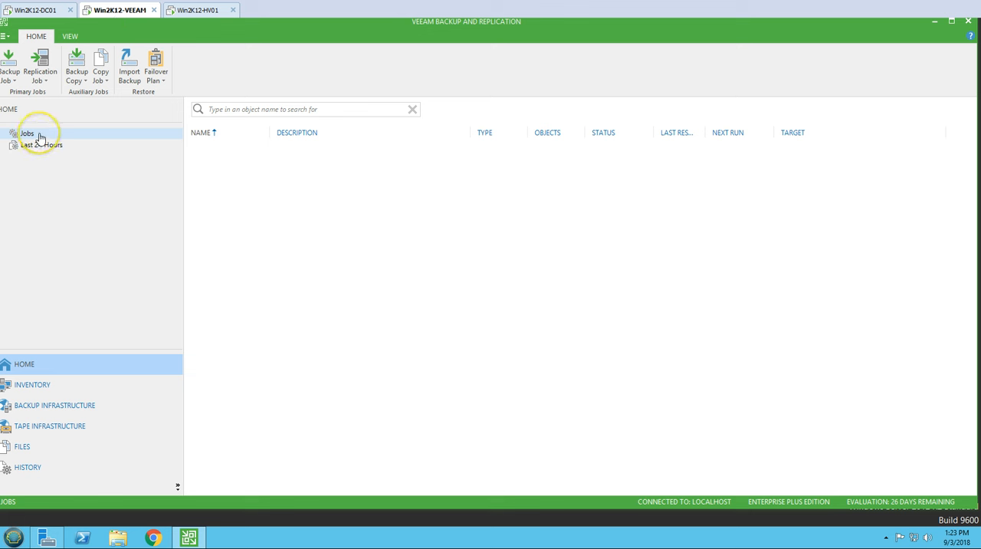
right_click(40, 135)
click(376, 233)
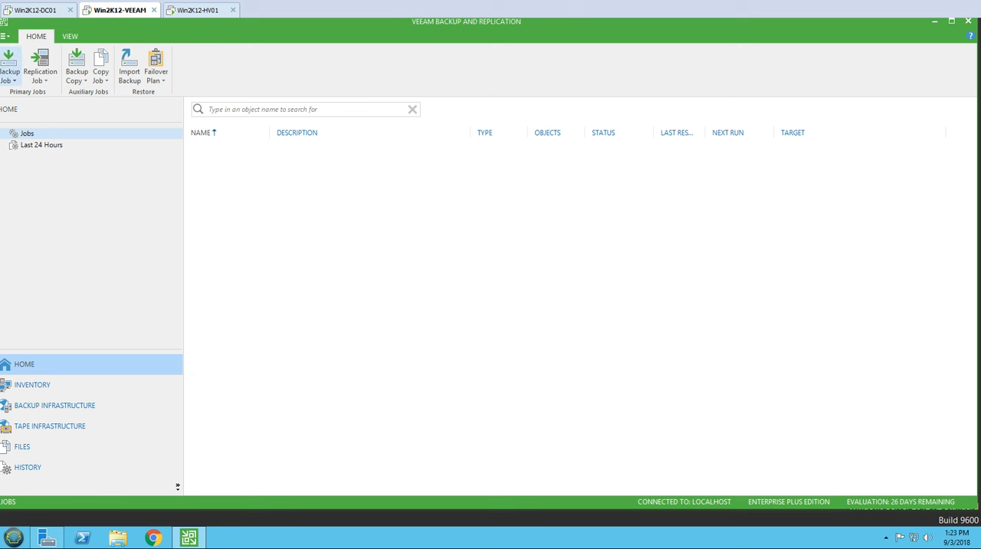
click(9, 74)
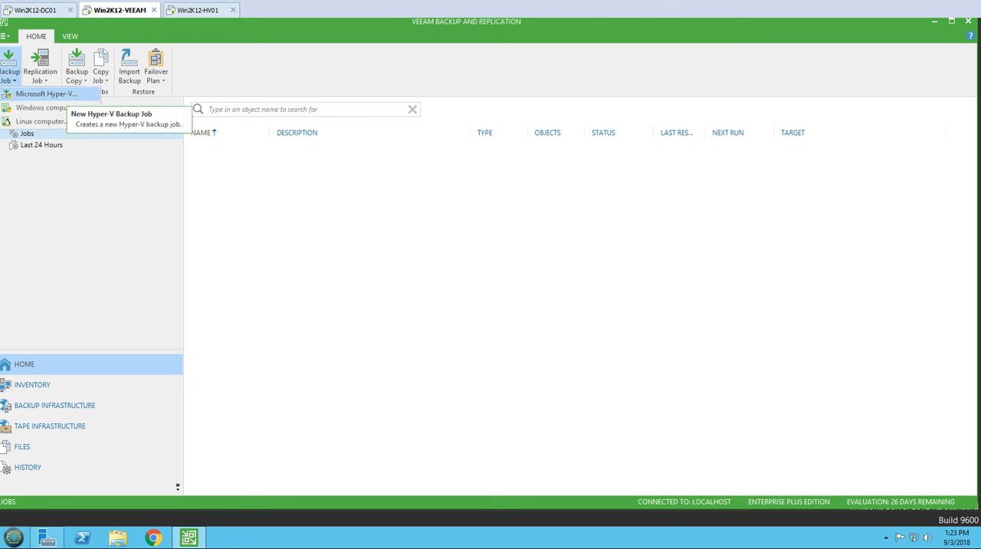
click(46, 94)
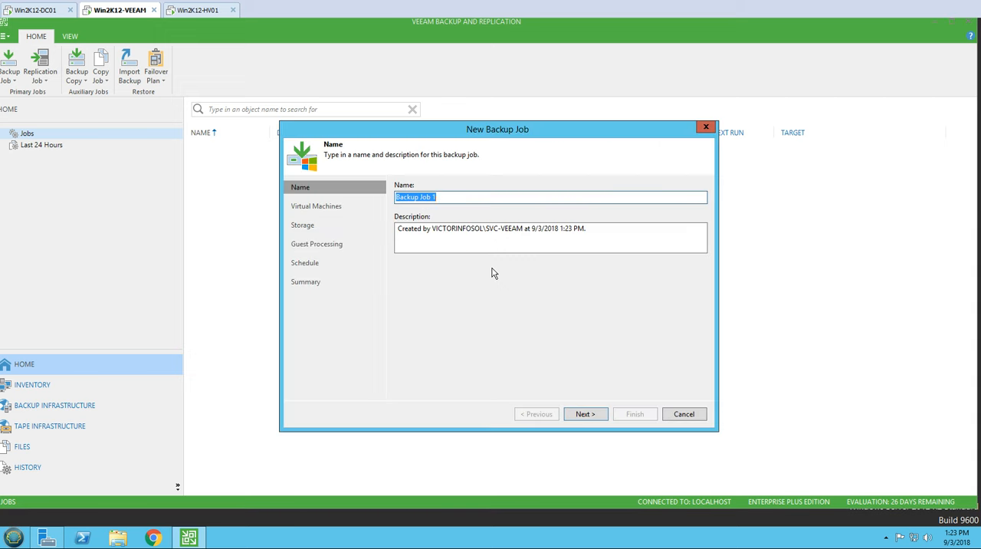
click(684, 414)
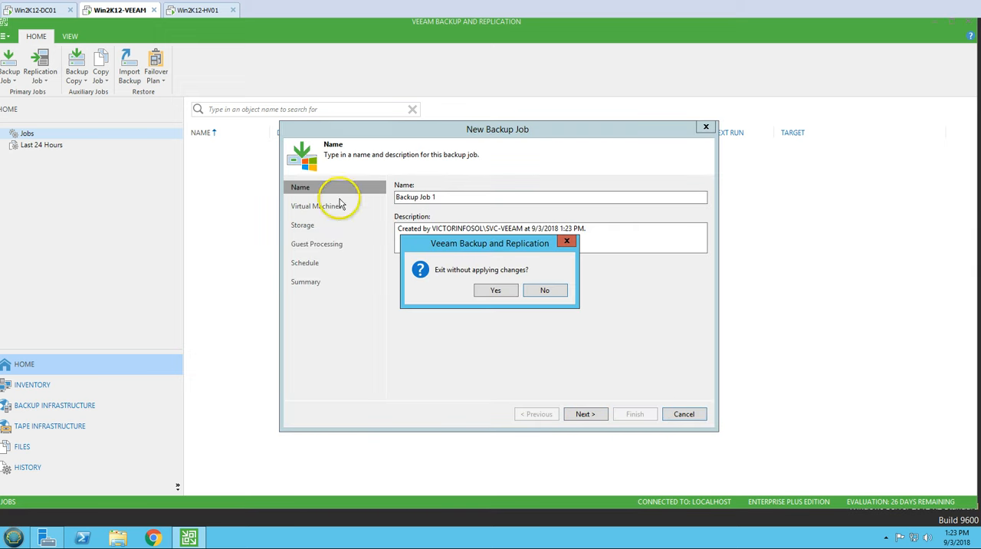
click(484, 297)
click(11, 75)
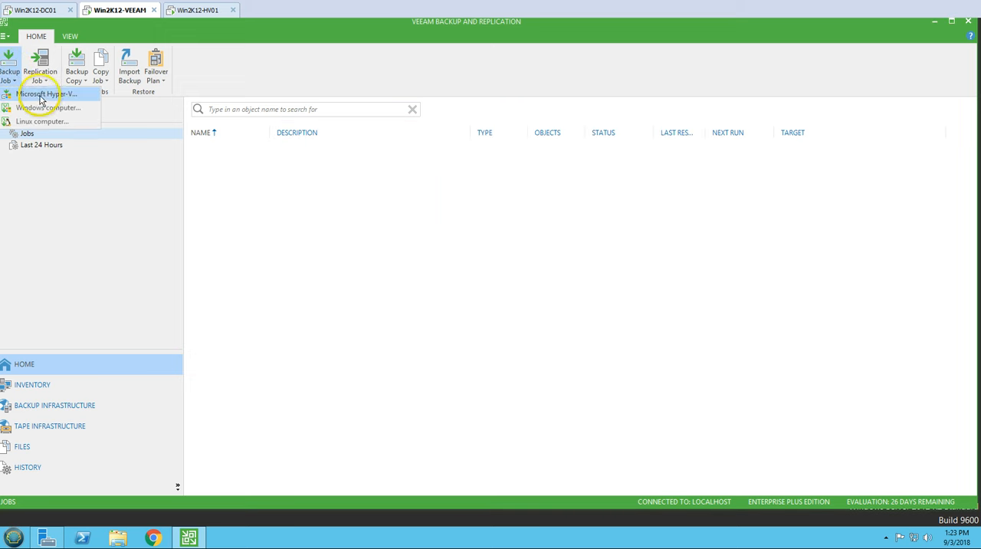
click(447, 274)
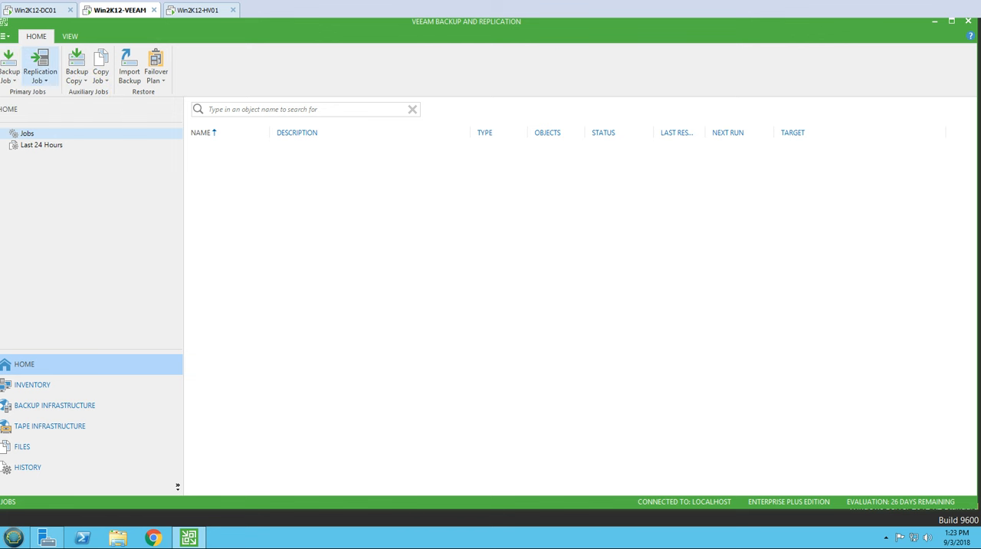
Step: Create a new Microsoft Hyper-V backup job and name it VM01&VM02-Backup
click(9, 75)
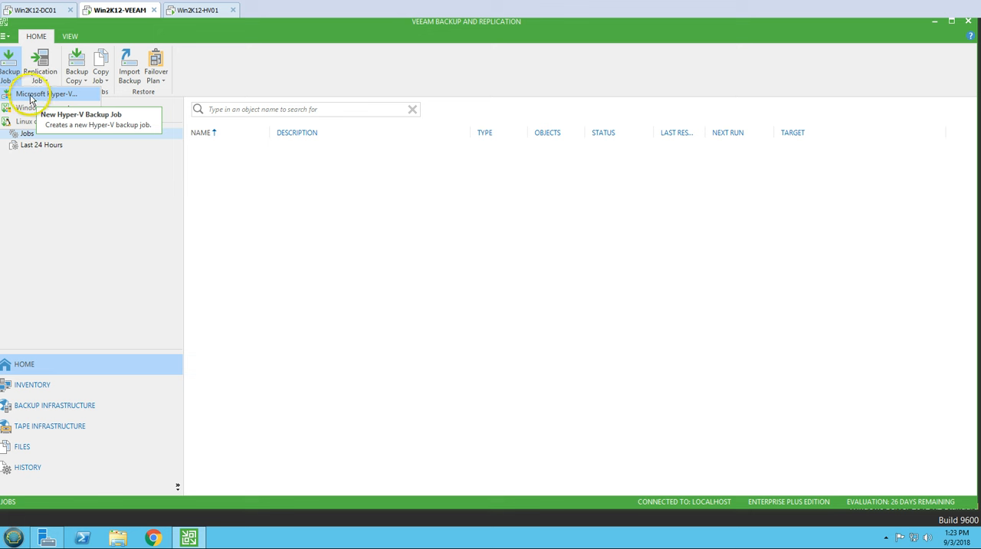
click(35, 95)
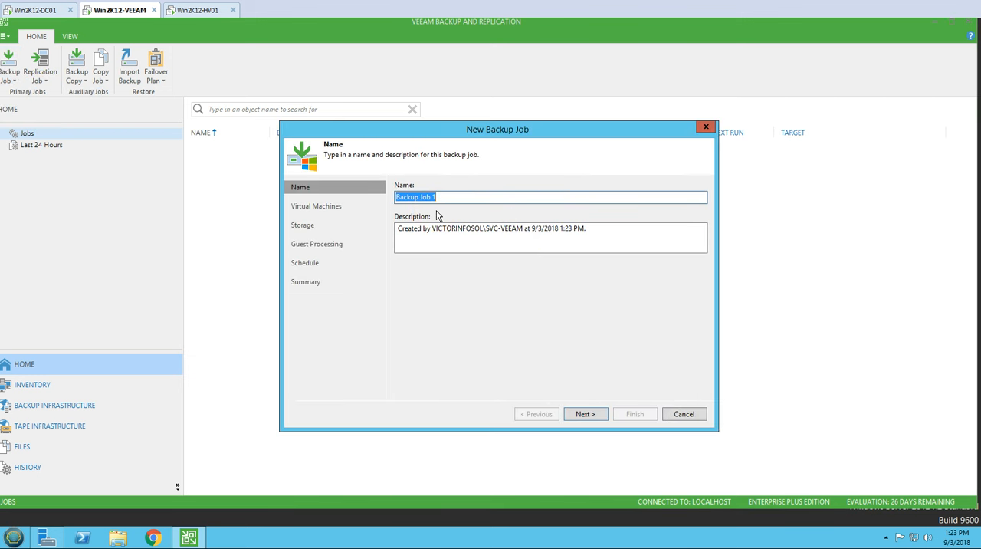
text(VM01&VM02-)
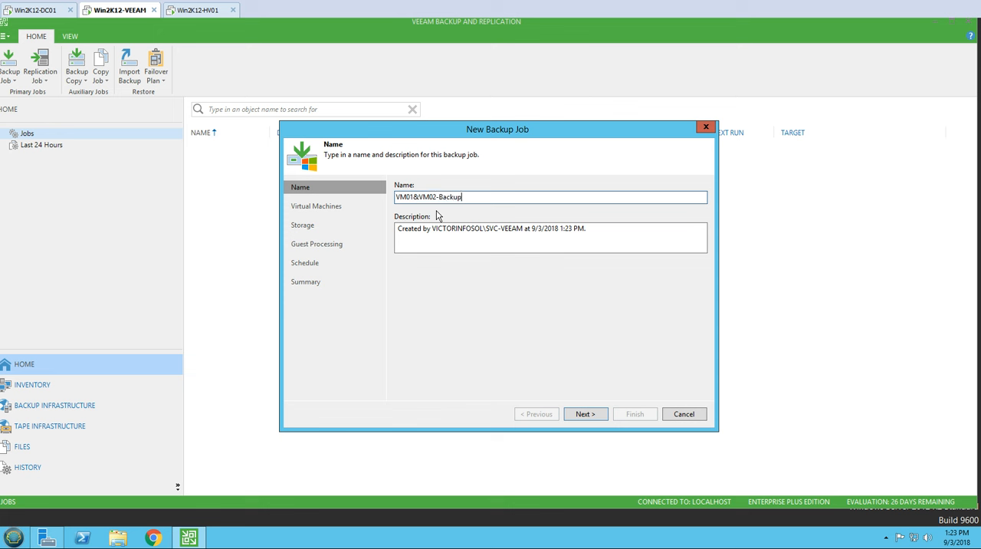
Step: Replace the backup job's description with the copied job name followed by "Daily Backup at 8PM"
key(ctrl+a)
key(ctrl+c)
click(436, 241)
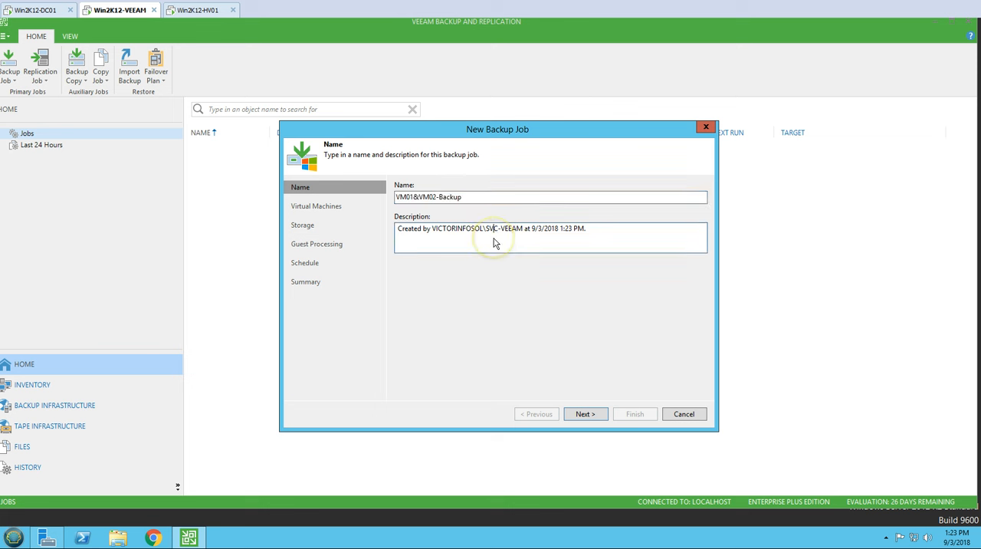
key(ctrl+a)
key(ctrl+v)
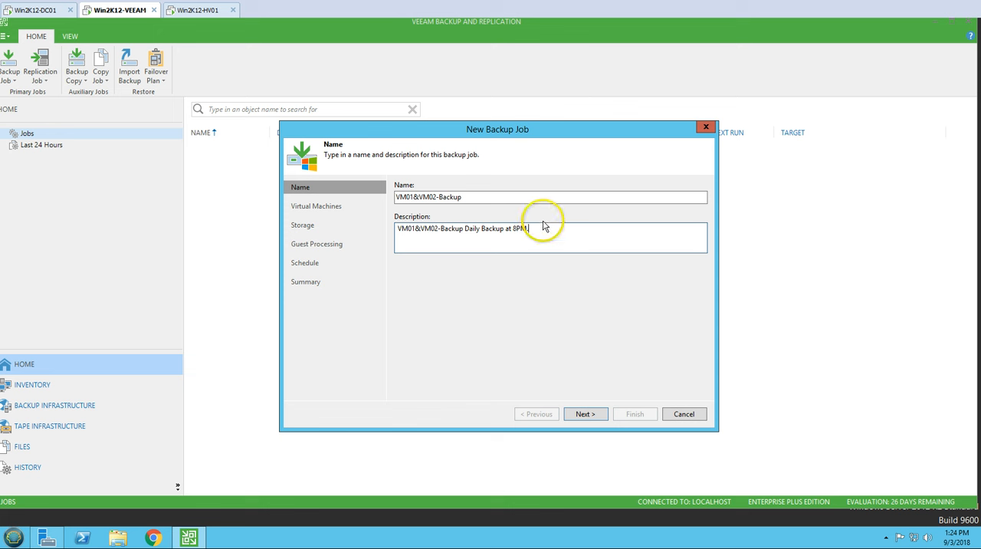
Step: Accept the job name and description, and add VM01 and VM02 from host Win2K12-HV01 to the backup job
drag(547, 228, 427, 225)
drag(492, 198, 384, 197)
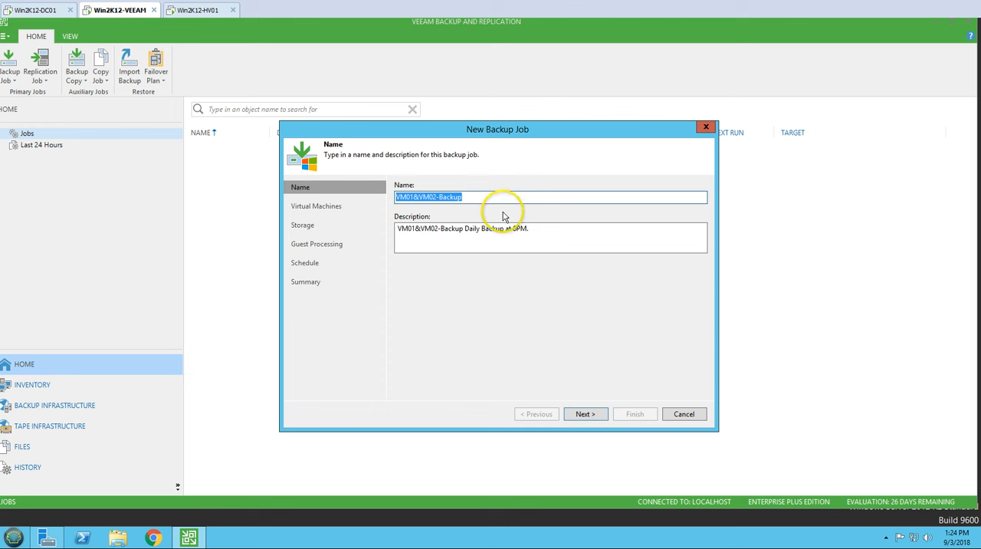
click(589, 413)
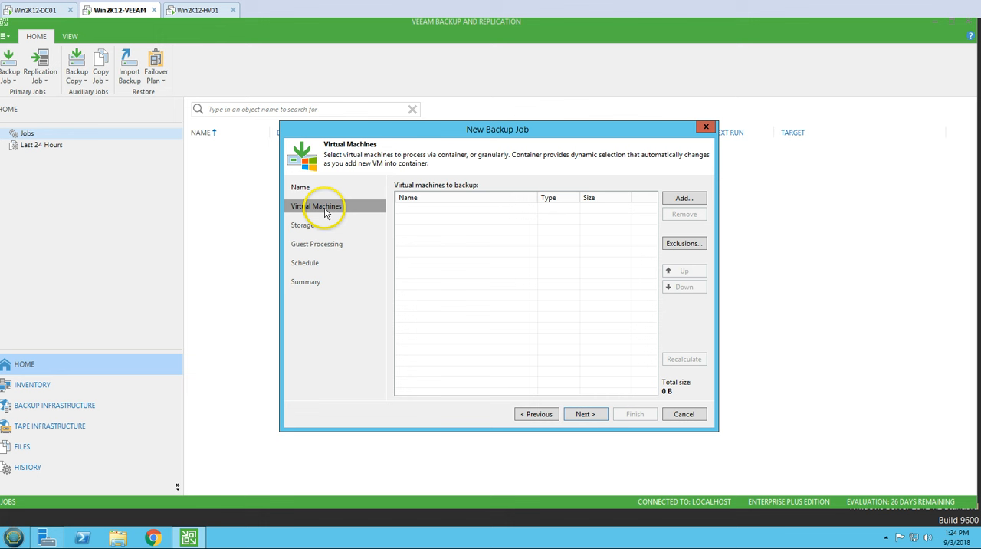
click(685, 199)
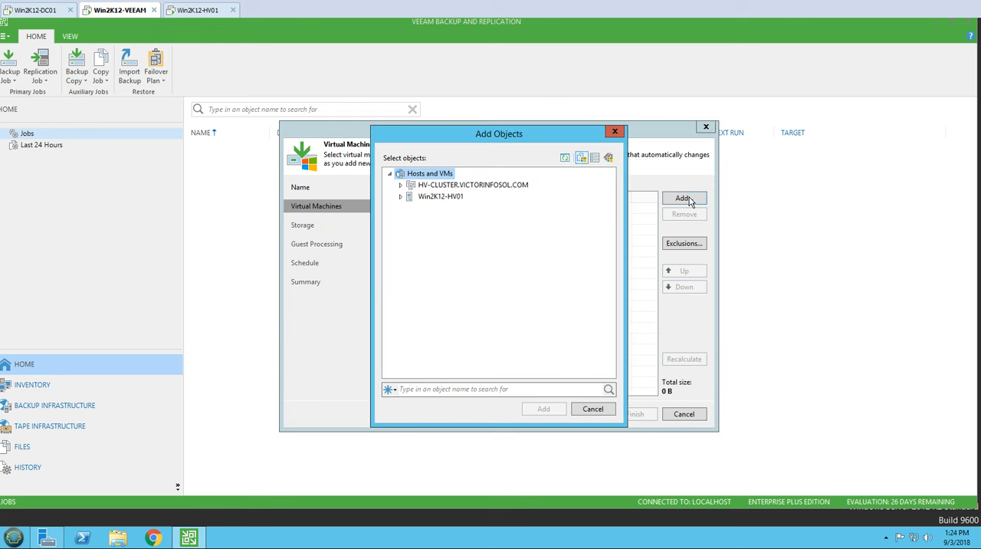
click(401, 197)
click(400, 185)
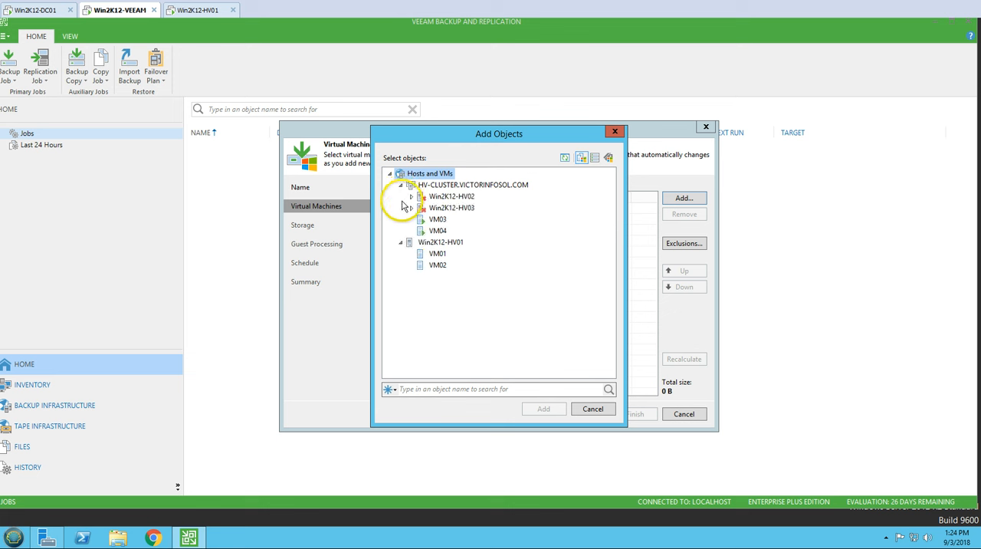
click(438, 254)
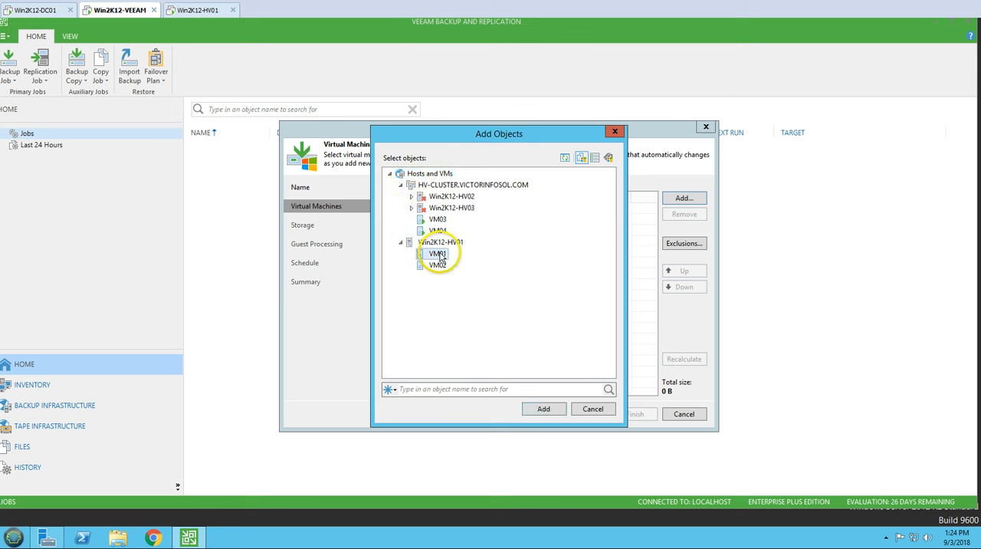
ctrl+click(439, 266)
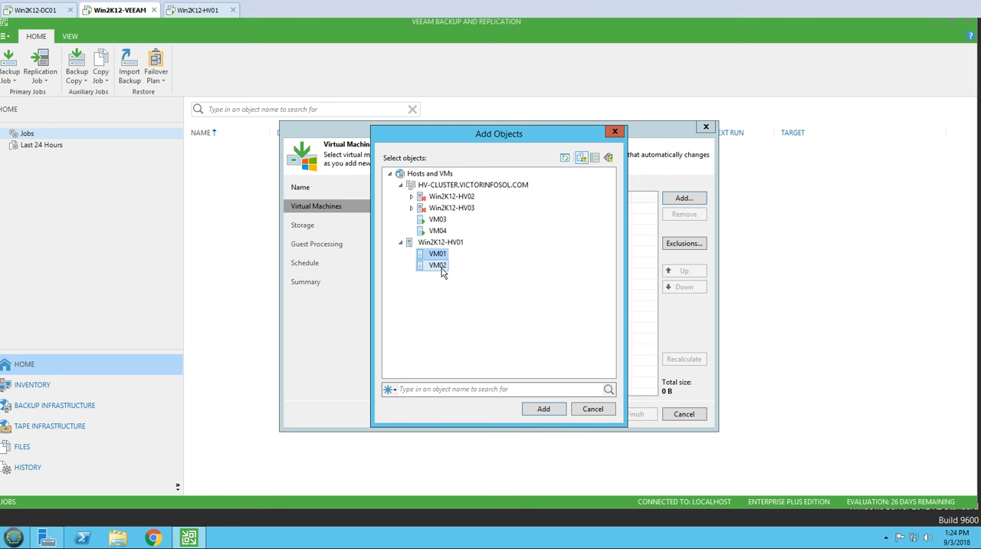
click(544, 410)
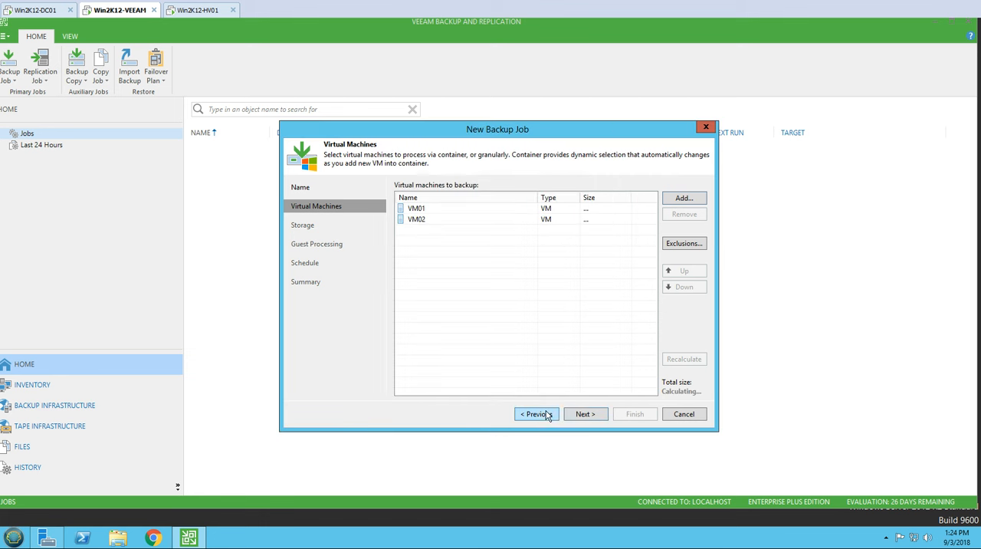
Step: Narrow the Name column of the virtual machine list and recalculate the sizes of the machines in the job
click(452, 209)
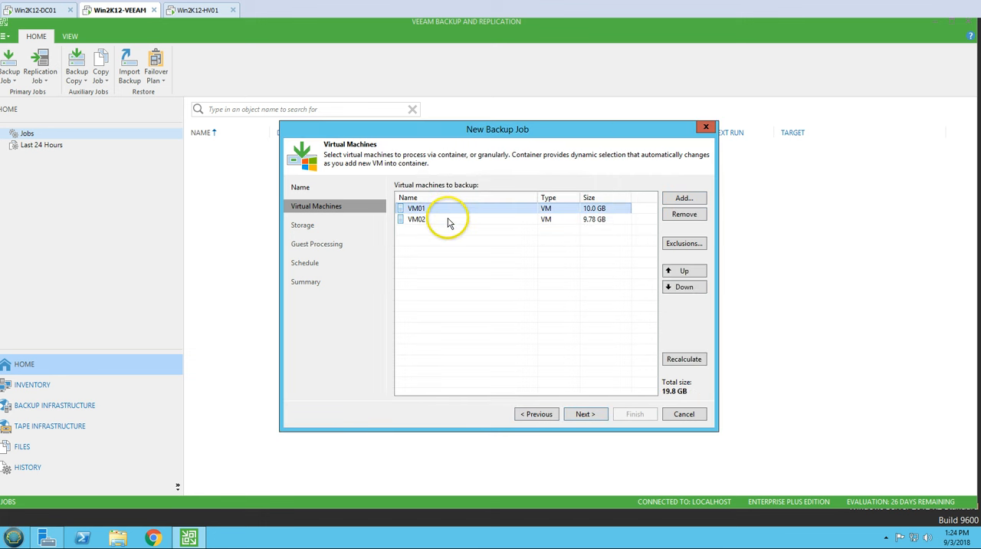
click(450, 221)
click(456, 212)
drag(539, 197, 473, 197)
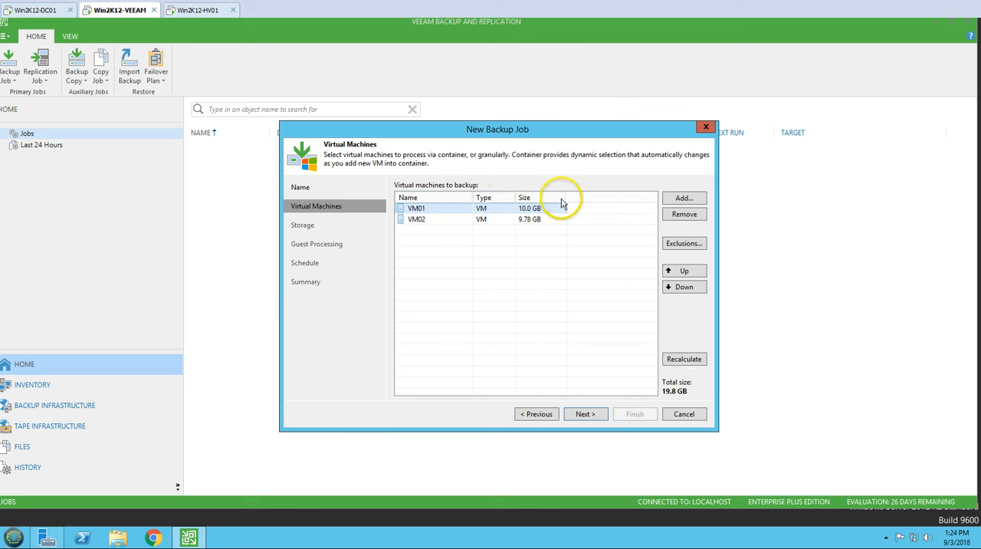
click(690, 361)
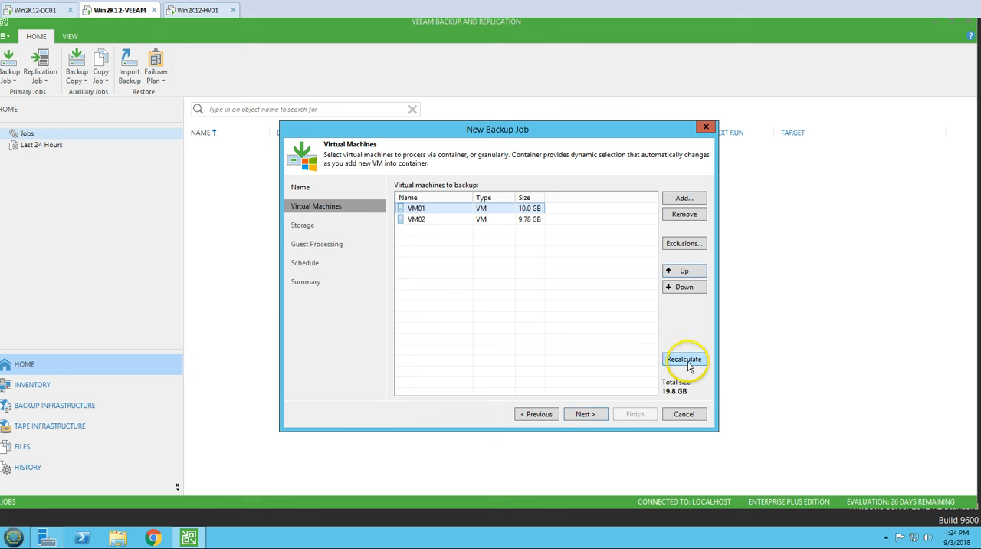
Step: Open the job's exclusions and review the objects and object type filters available for excluding VMs, without adding any
click(699, 250)
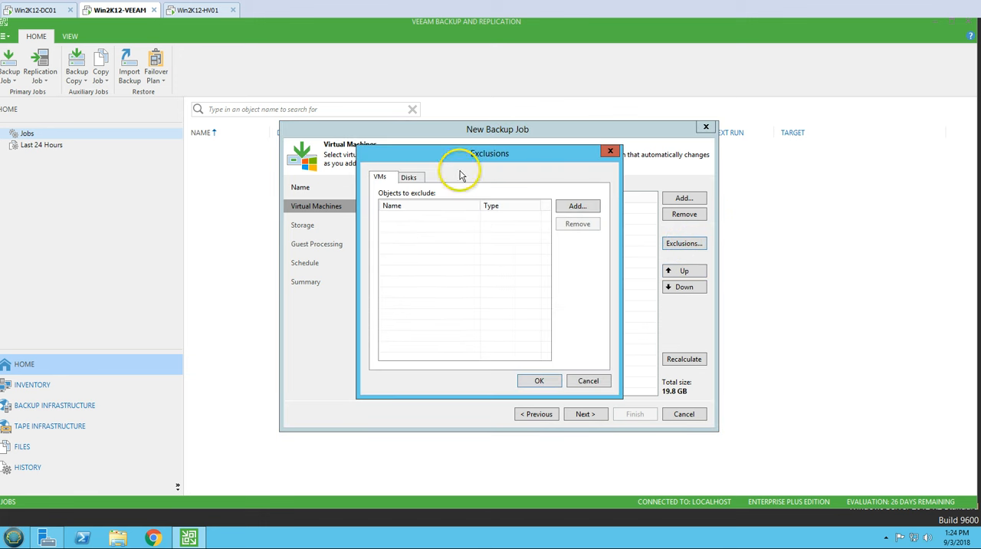
drag(455, 170, 572, 302)
click(693, 338)
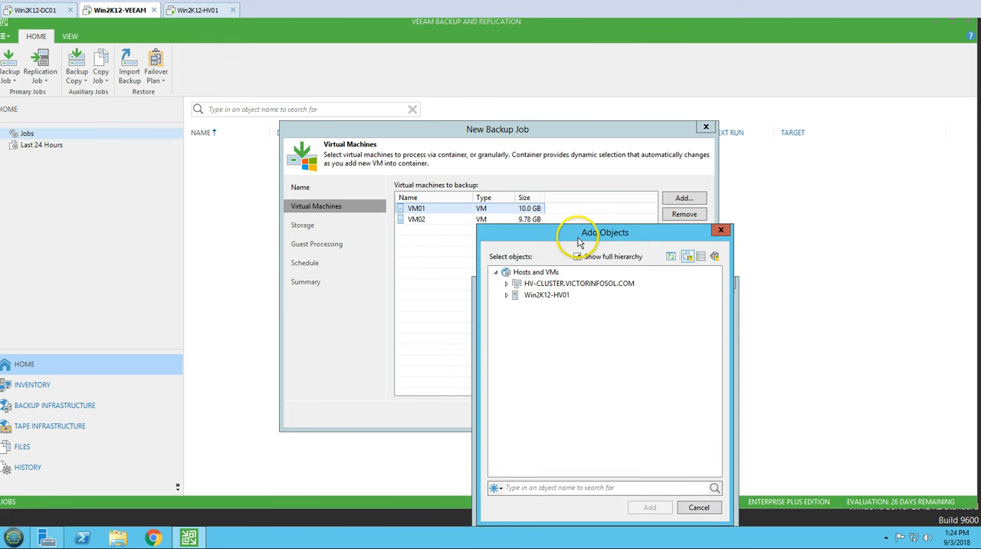
drag(579, 241, 588, 199)
click(509, 446)
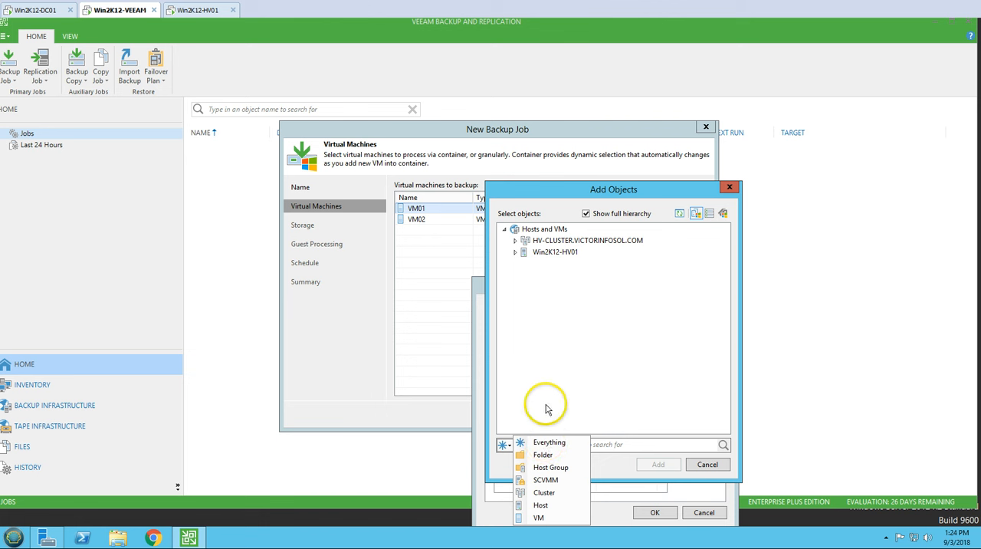
click(548, 443)
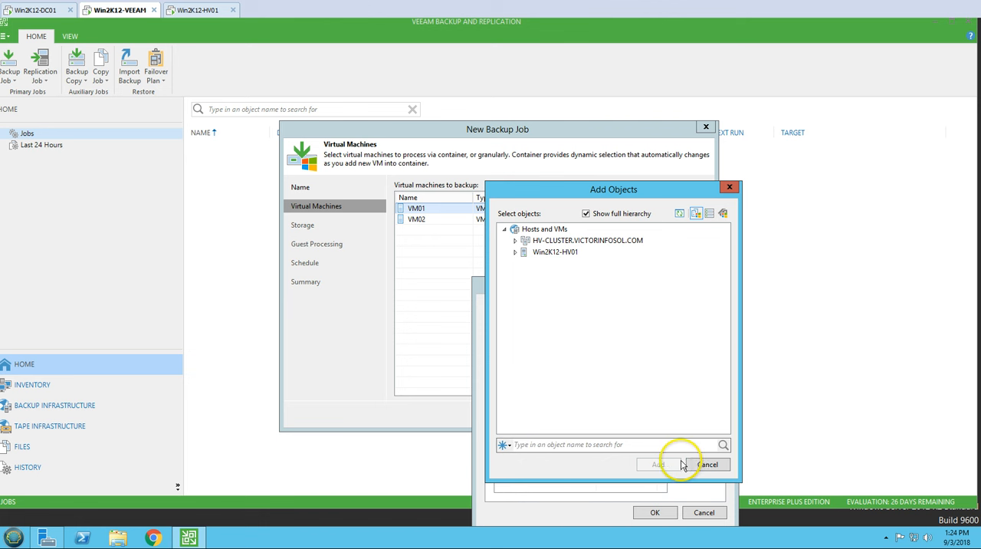
click(712, 468)
Step: Examine the disk exclusion settings and the disks to process for VM01 and VM02
drag(555, 296, 549, 255)
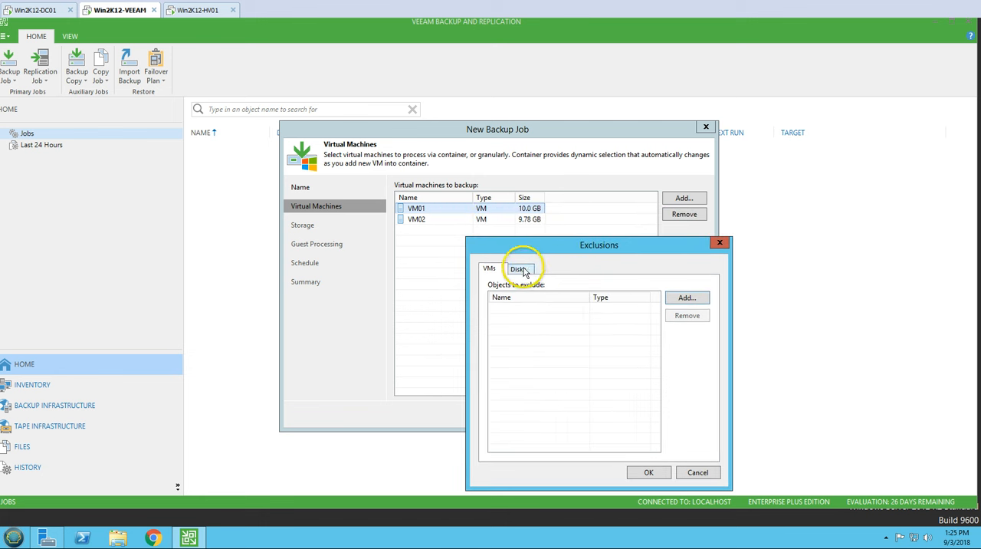
click(520, 270)
drag(496, 245, 439, 243)
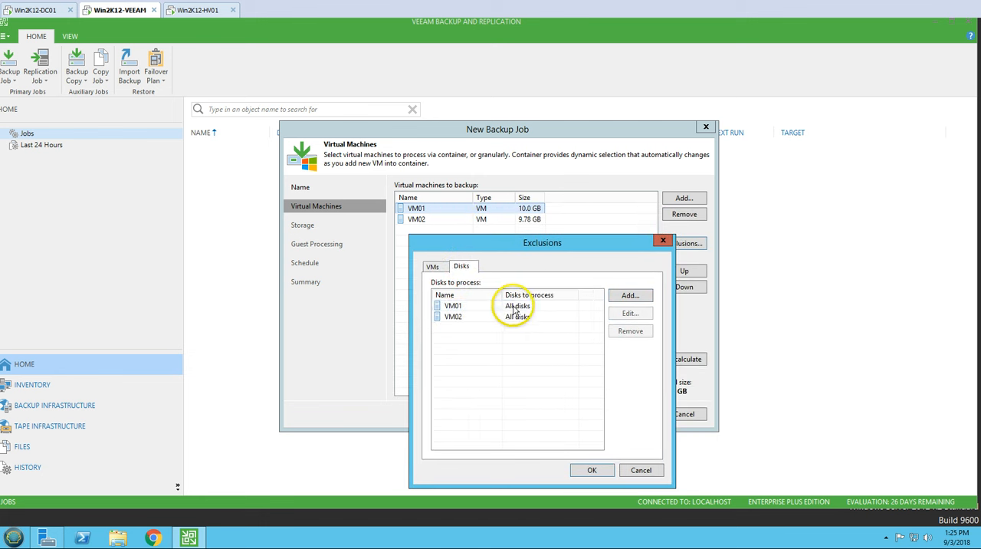
click(519, 307)
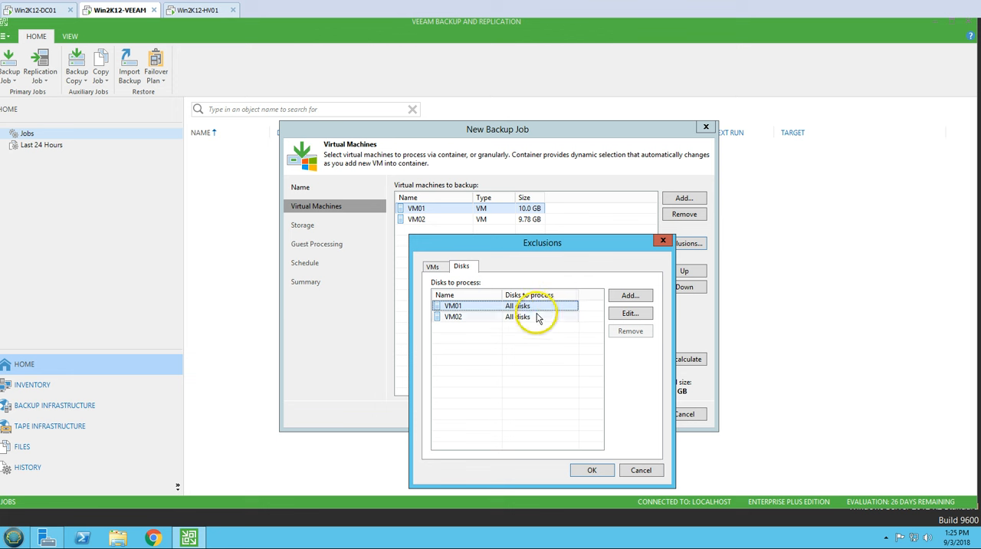
click(531, 319)
click(526, 307)
click(526, 319)
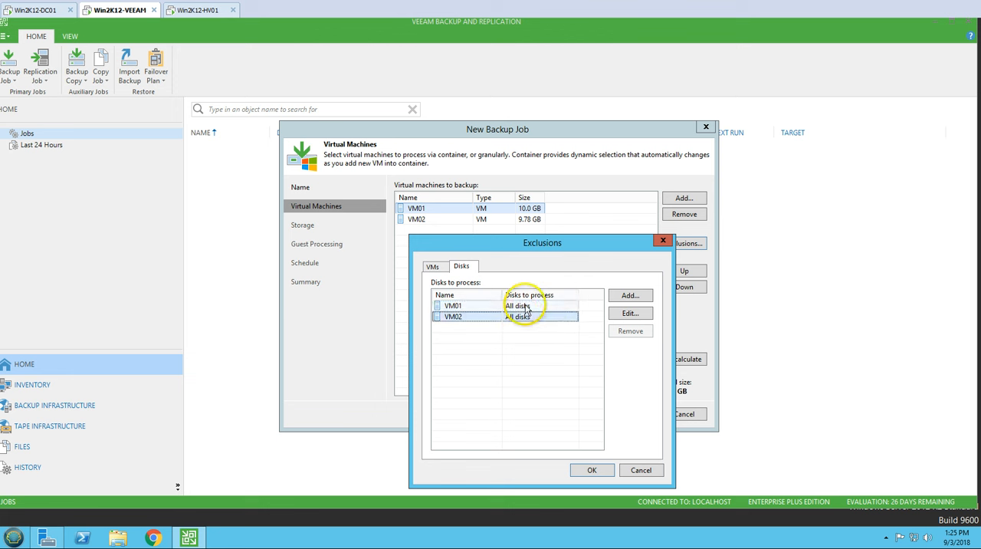
click(526, 308)
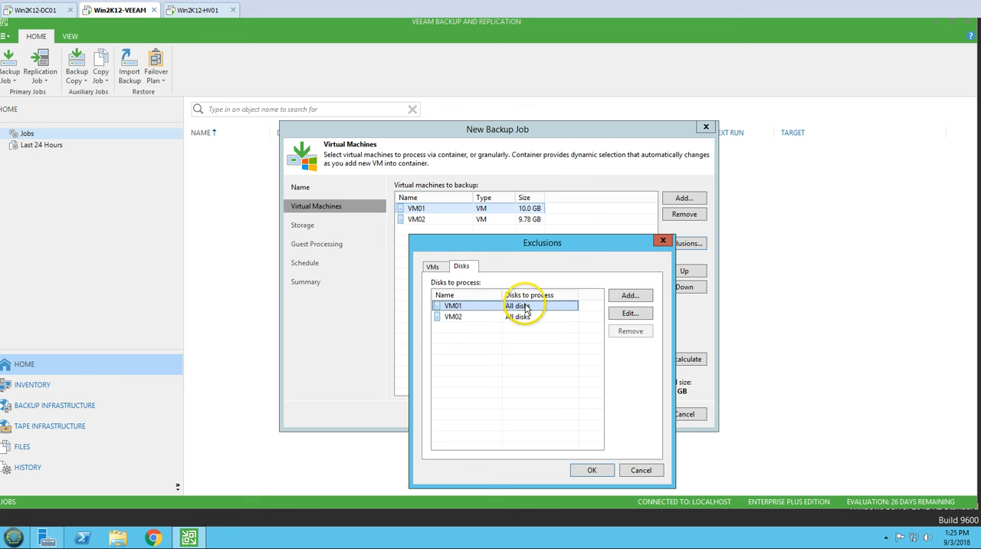
click(455, 319)
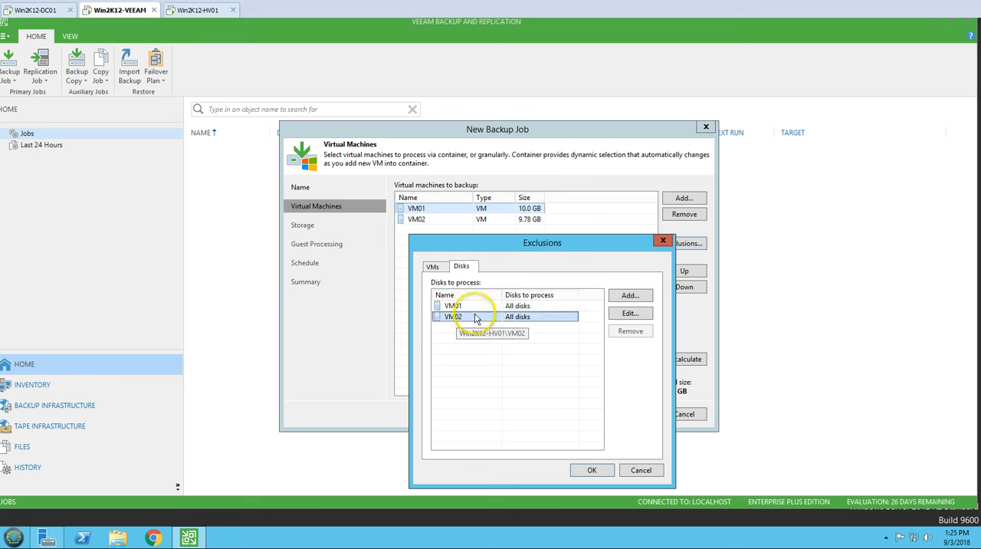
click(483, 306)
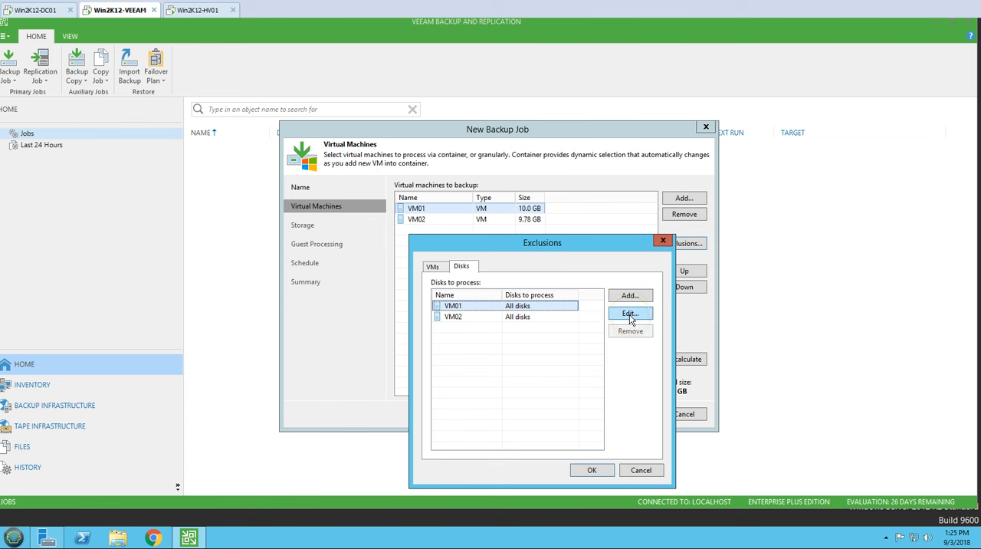
Step: Edit VM01's disks to process, trying the Disk 0:0 only option before choosing Selected disks
click(630, 315)
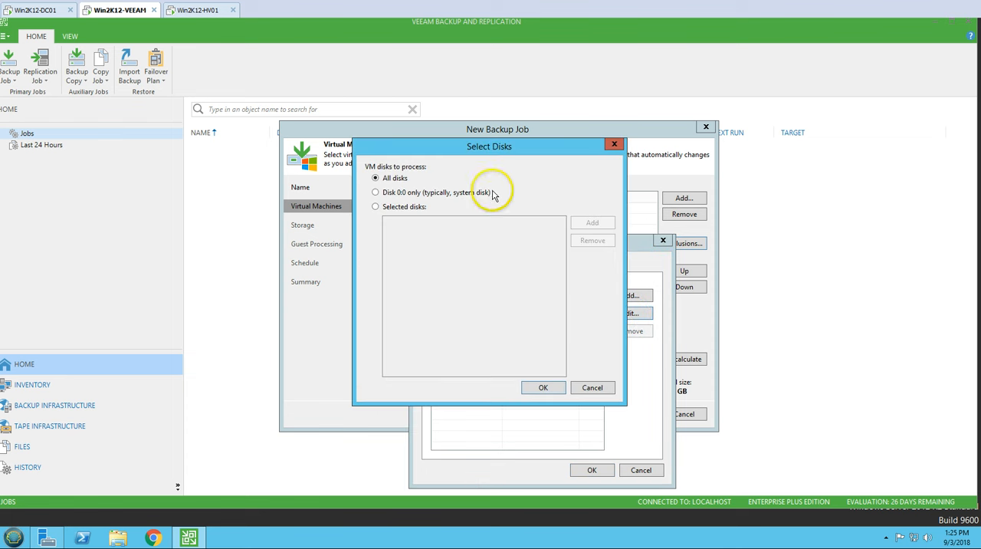
drag(451, 152, 611, 158)
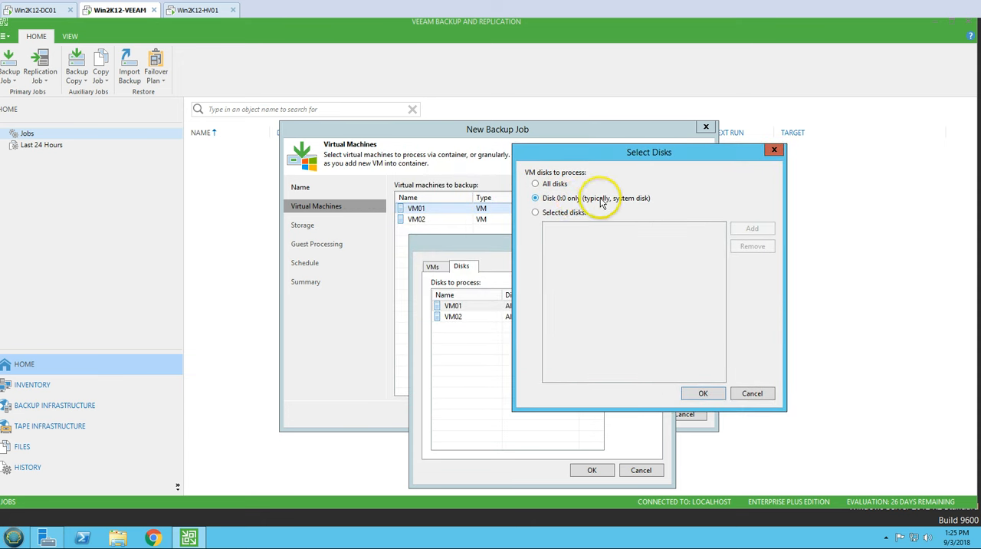
click(535, 198)
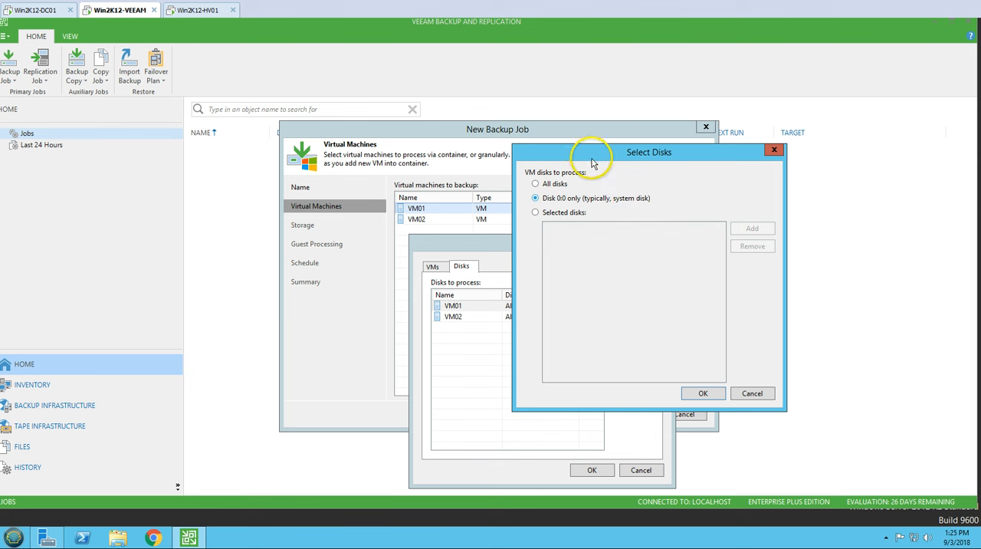
drag(591, 158, 618, 227)
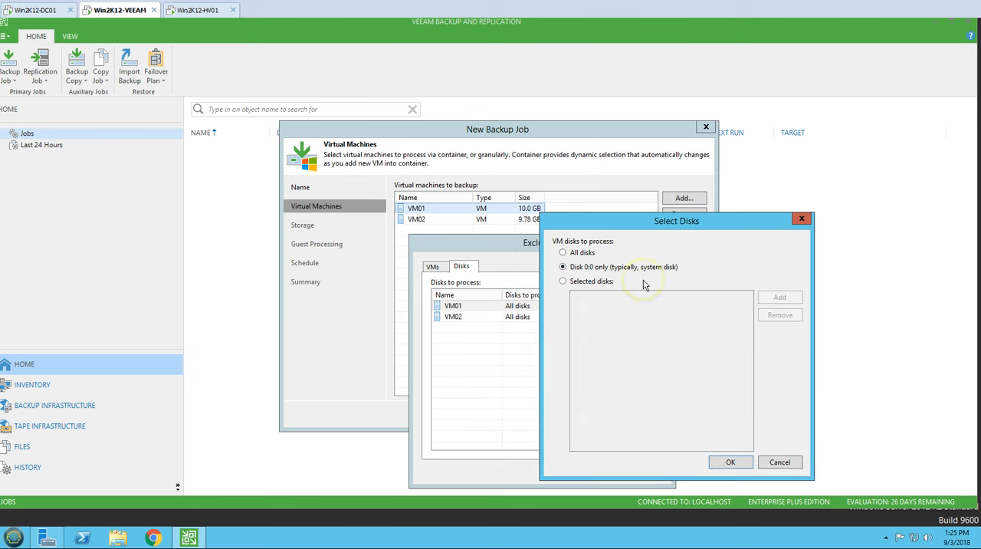
click(593, 282)
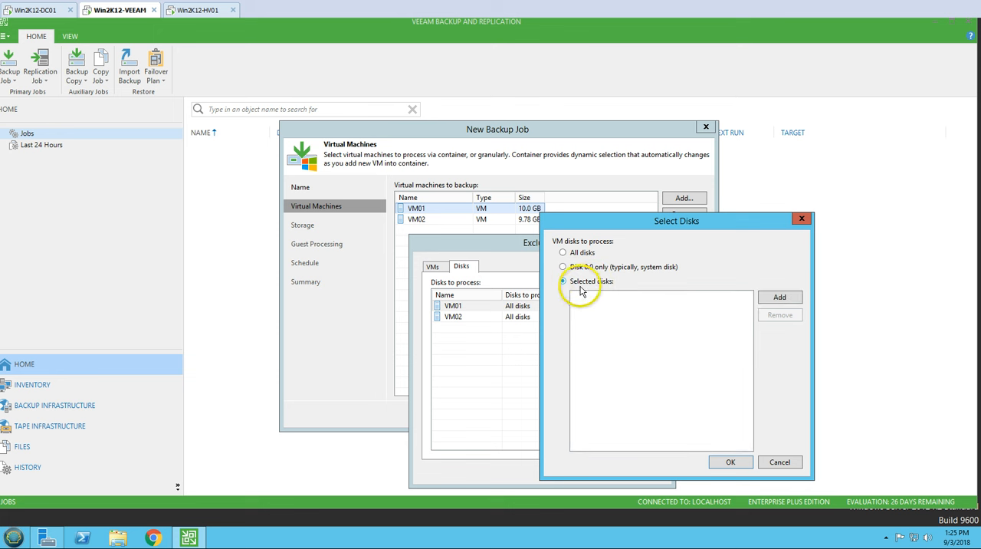
click(782, 299)
click(788, 312)
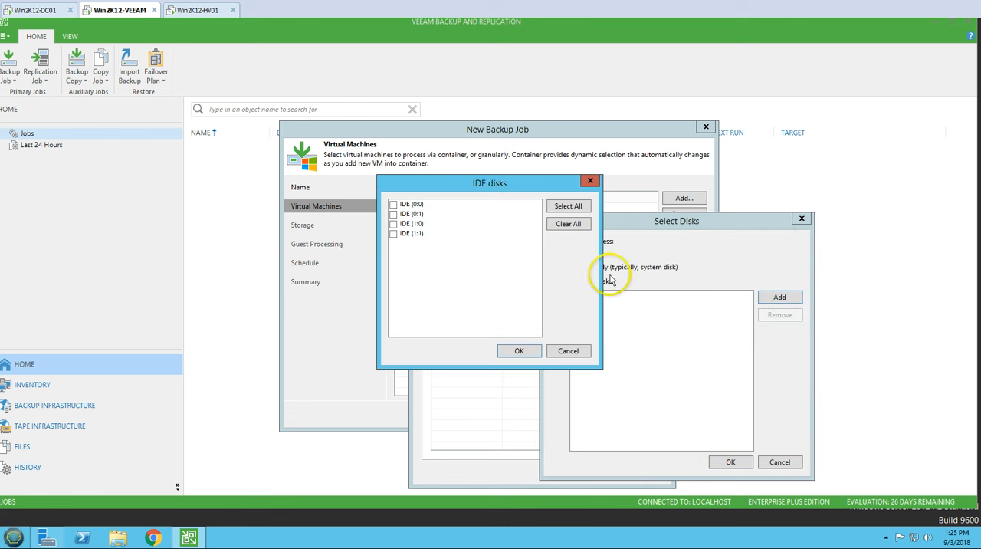
click(394, 204)
click(393, 214)
click(393, 224)
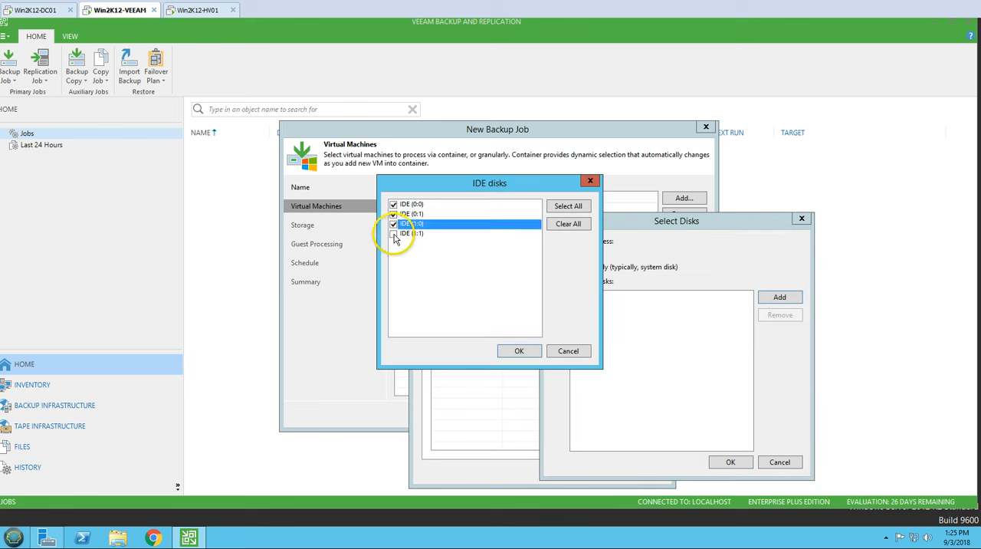
click(393, 233)
click(394, 224)
click(393, 233)
click(393, 214)
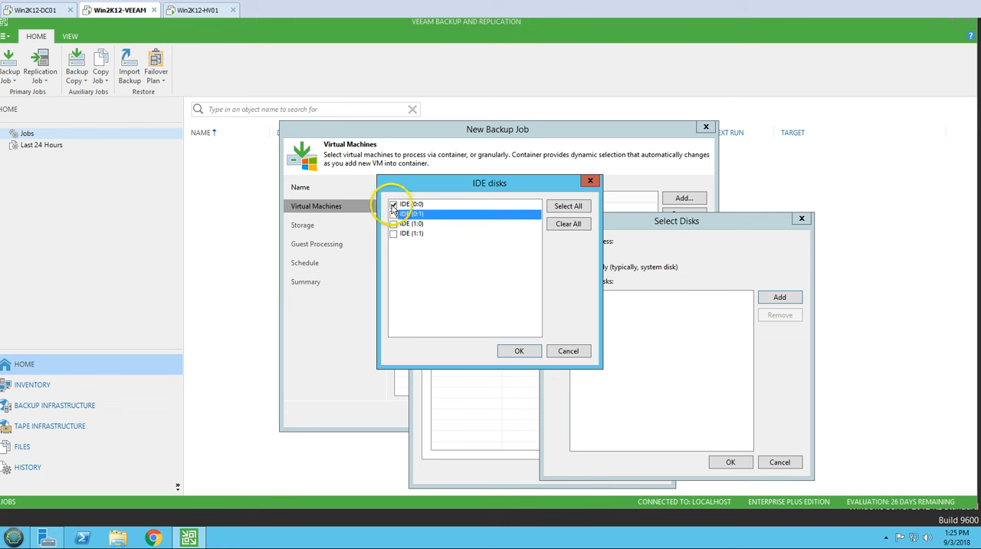
click(393, 203)
click(568, 350)
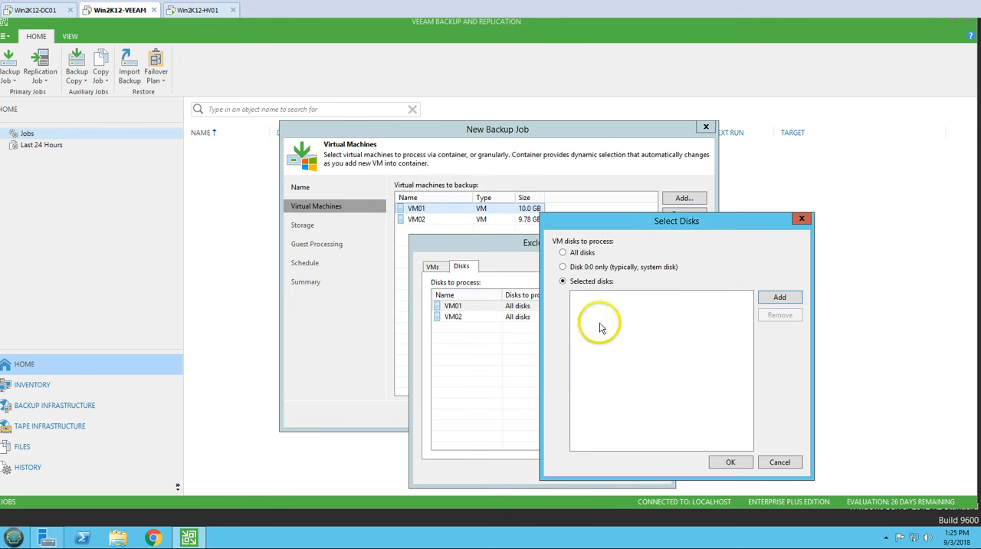
Step: Add the SCSI (0:0) and SCSI (0:1) disks to VM01's selected disks
click(779, 299)
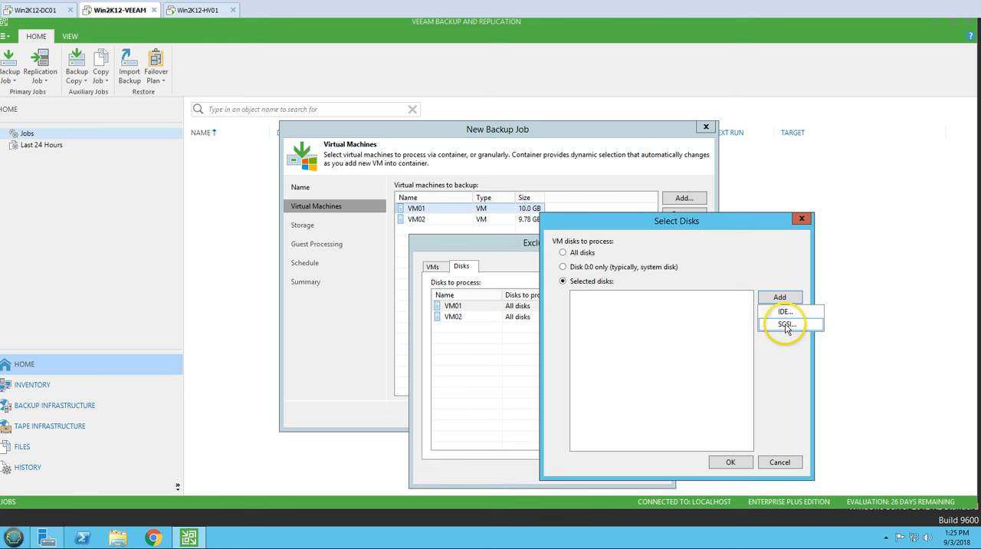
click(795, 328)
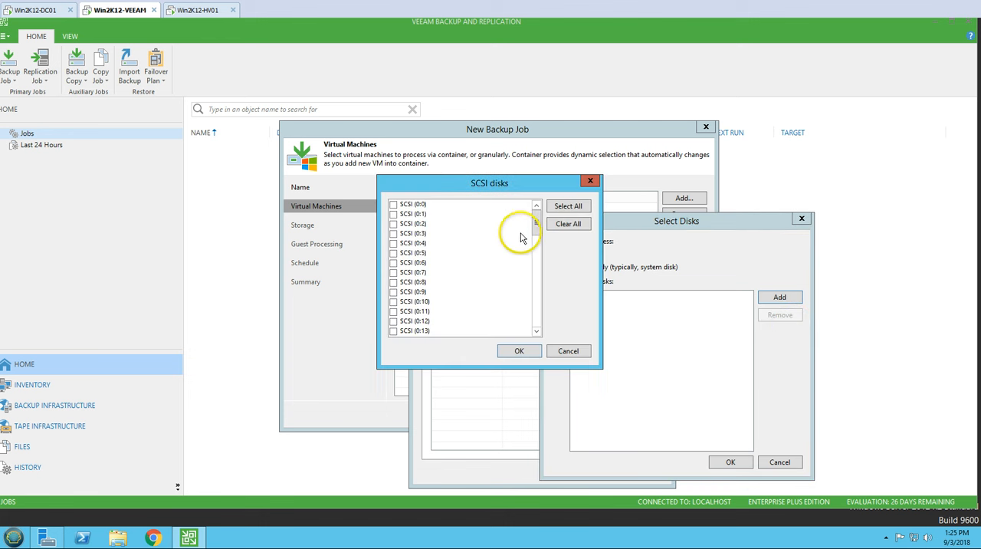
drag(538, 223, 496, 208)
click(393, 205)
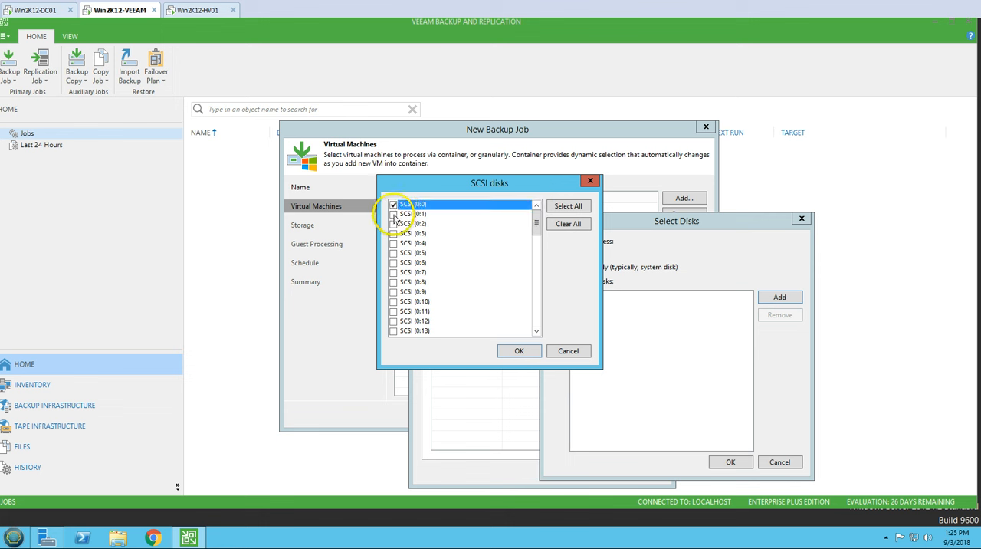
click(393, 215)
click(519, 350)
Step: Remove the SCSI (0:1) disk from VM01's selected disks
click(604, 299)
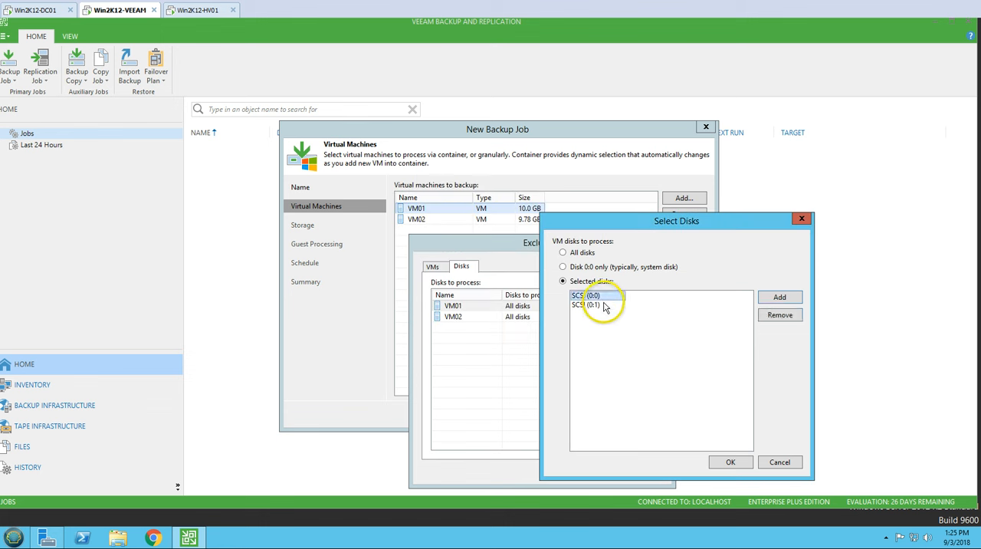
click(603, 305)
click(779, 314)
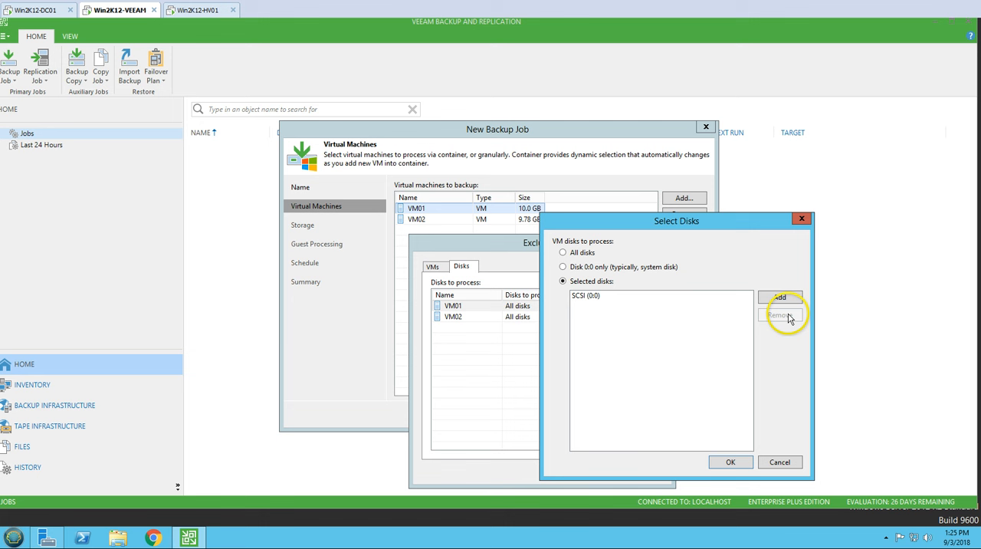
Step: Return VM01's disks to process to All disks, review the VM and disk exclusions, and dismiss the exclusion settings without saving
click(569, 252)
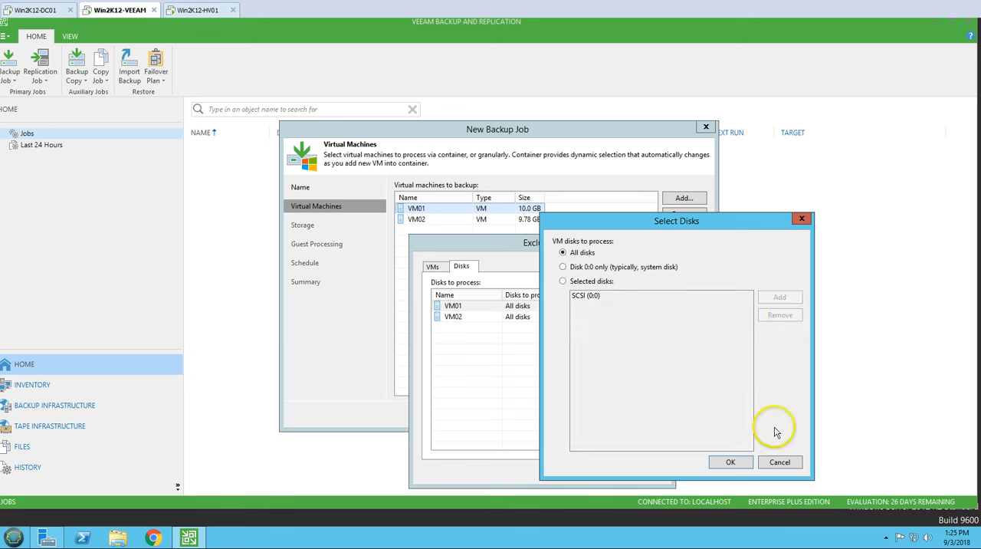
click(731, 463)
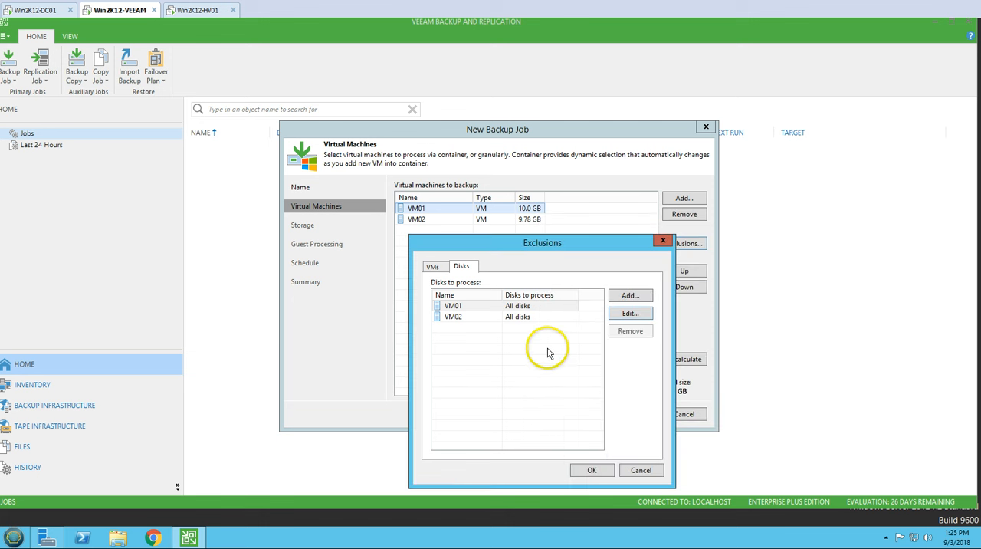
click(433, 266)
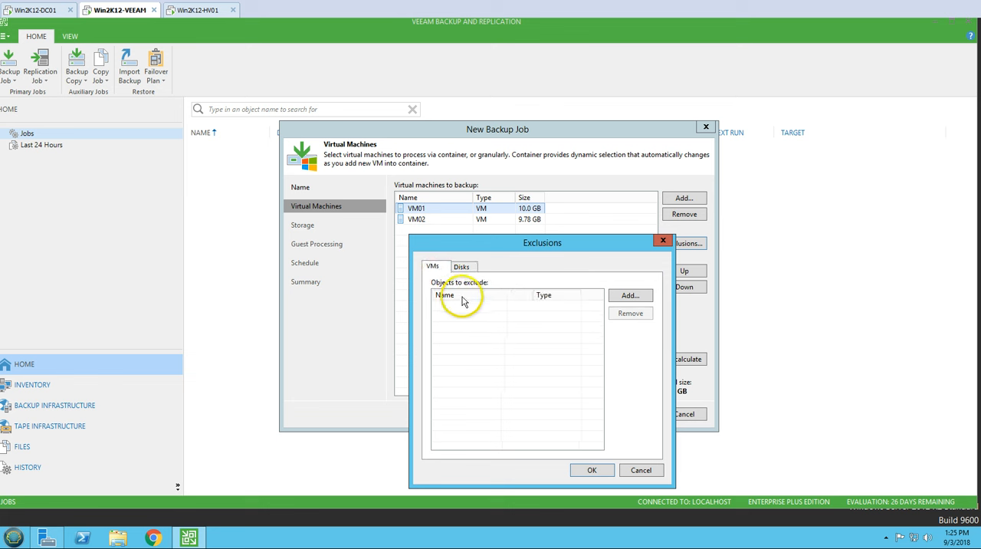
click(461, 266)
click(432, 266)
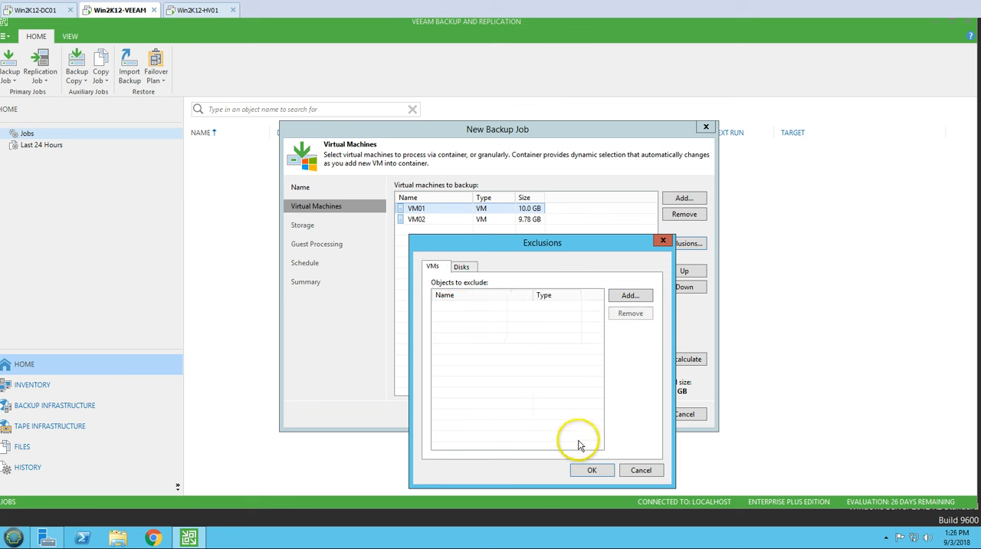
click(463, 268)
click(641, 470)
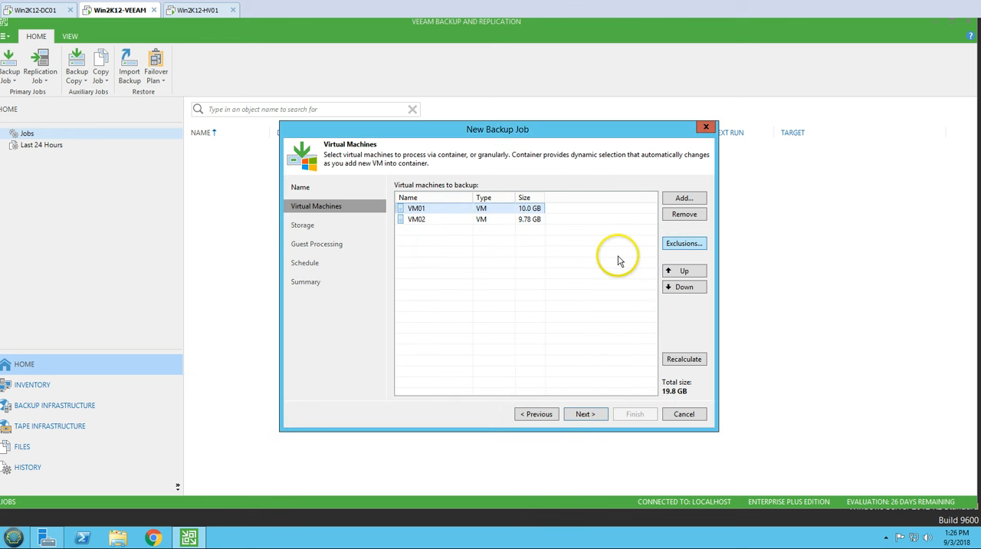
Step: Advance the backup job to its Storage settings and review the selected backup proxy mode
click(588, 415)
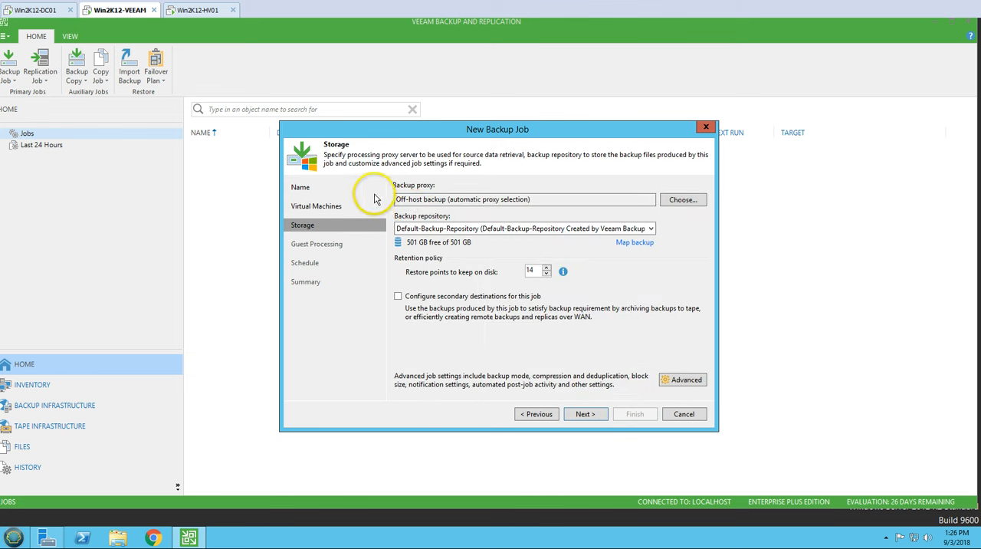
drag(575, 205, 360, 202)
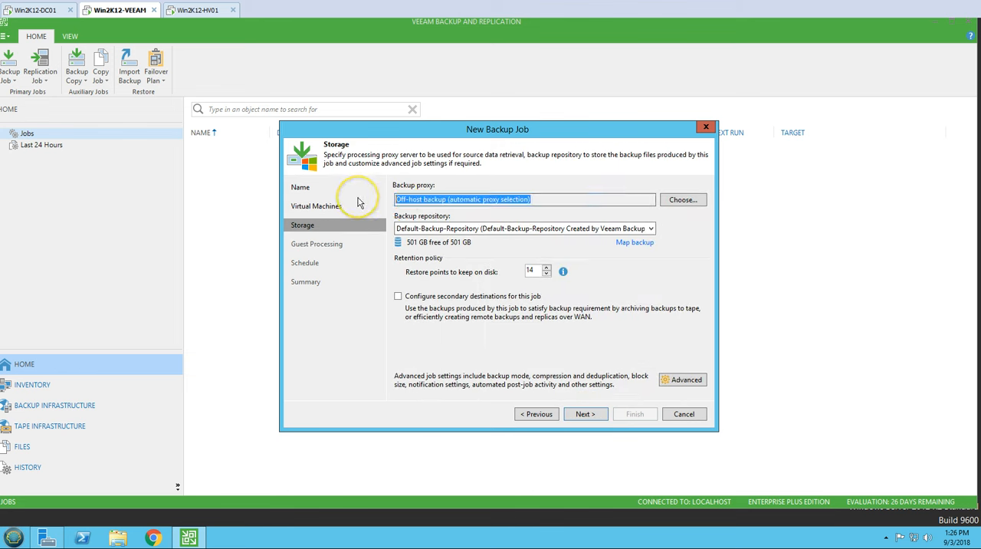
click(395, 202)
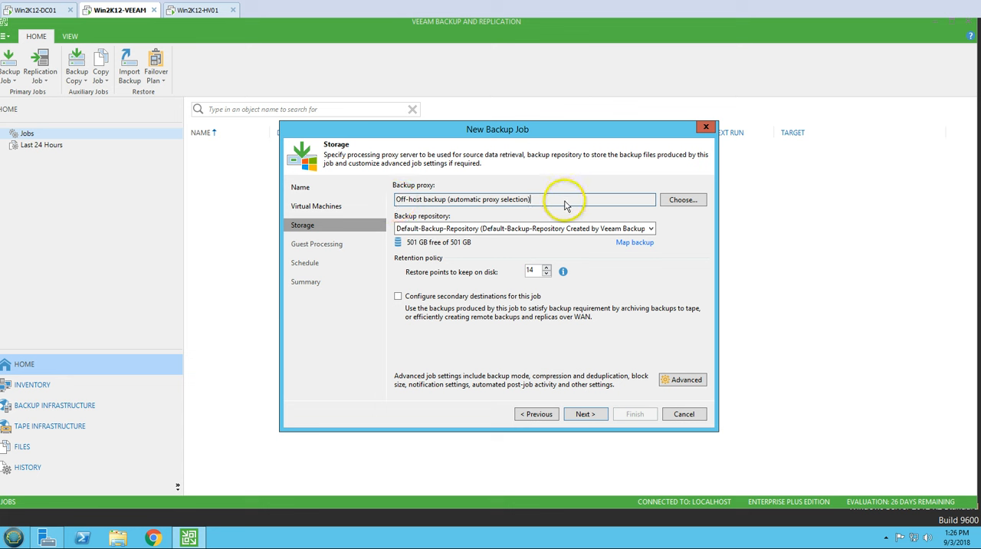
drag(565, 204, 368, 195)
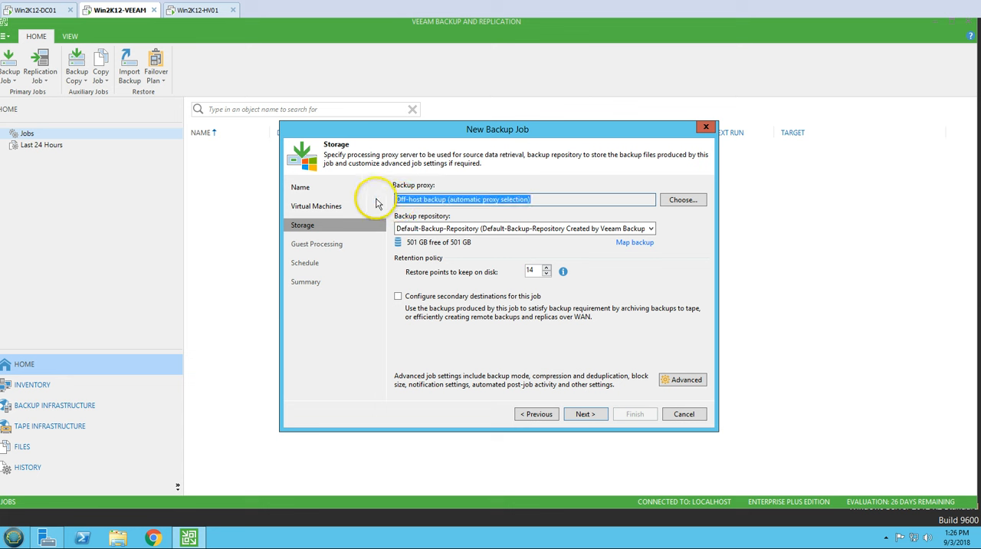
click(544, 201)
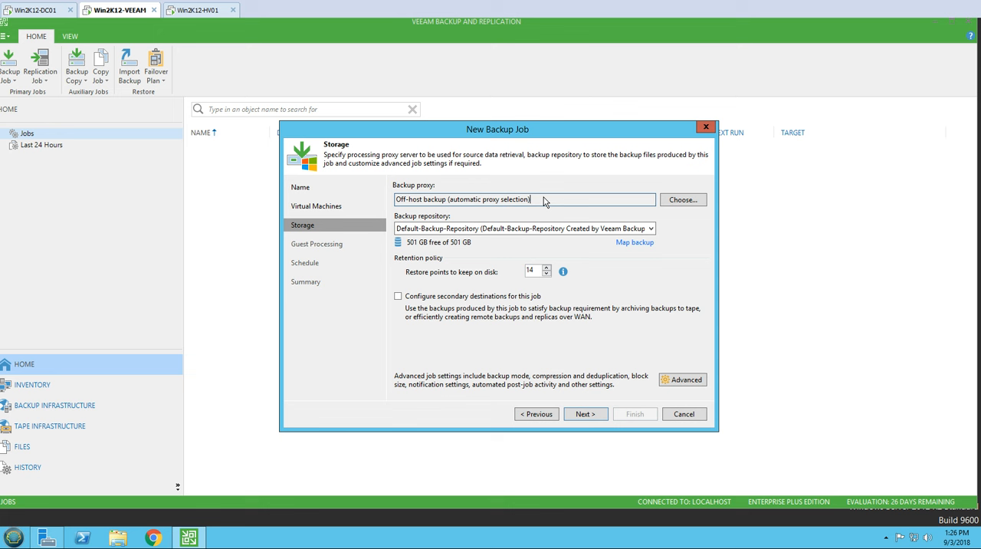
drag(547, 204, 382, 202)
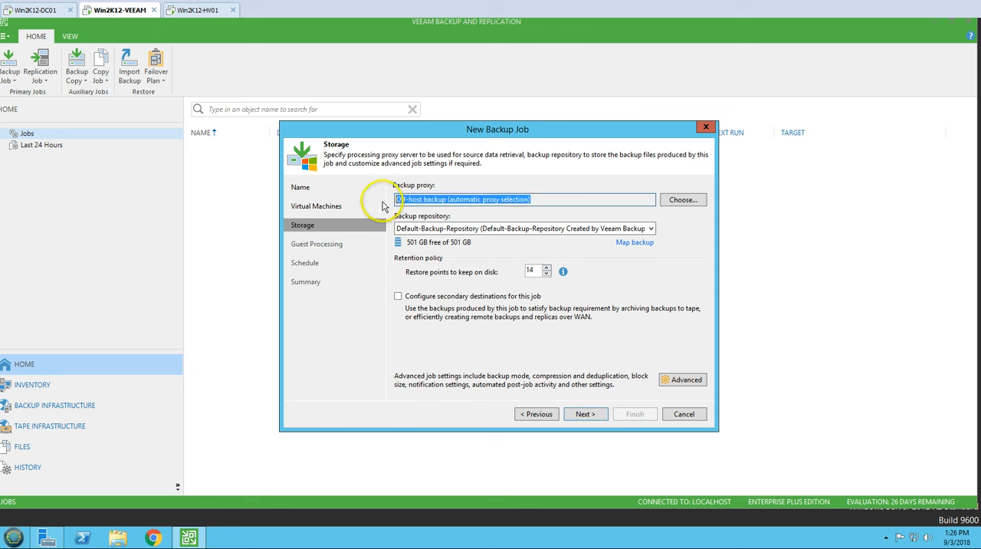
Step: Try the On-host backup proxy mode before choosing Off-host backup with failover to on-host mode
click(690, 199)
click(418, 184)
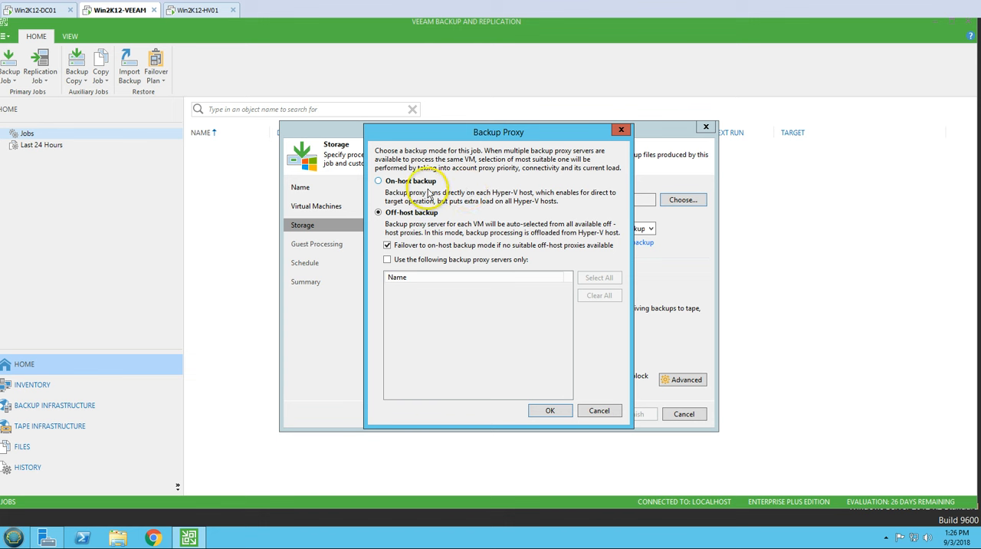
drag(469, 132, 529, 142)
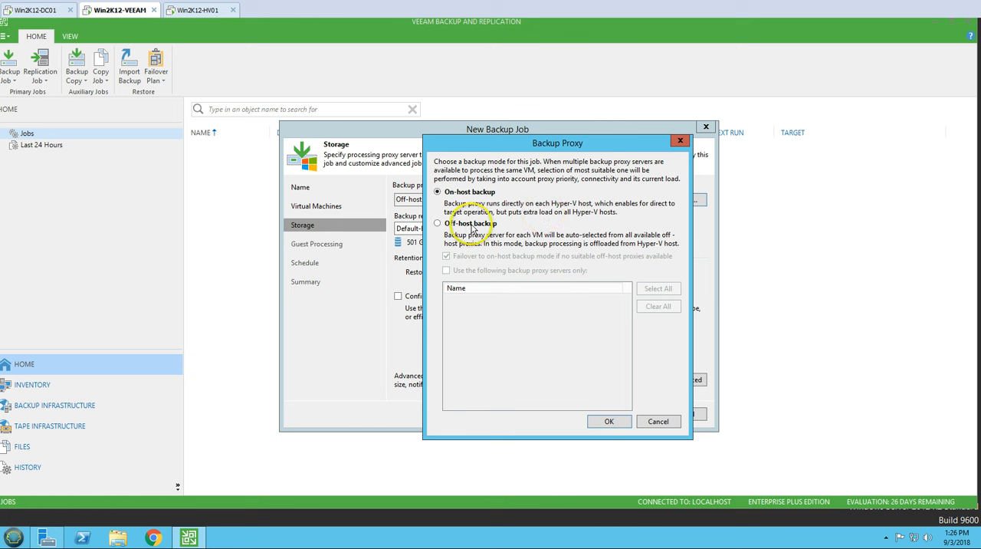
click(471, 225)
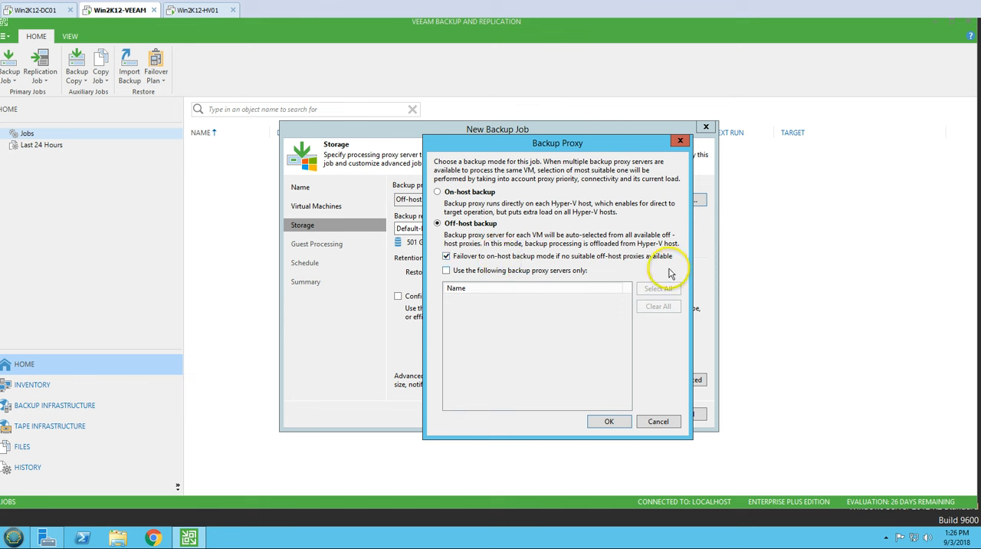
click(609, 421)
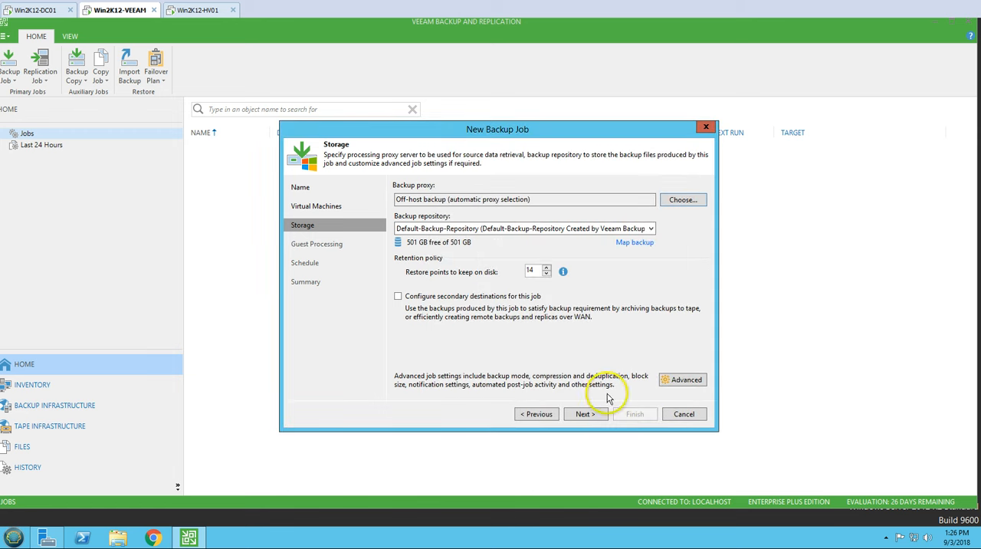
Step: Switch to File Explorer and inspect the Veeam-Backup-Repository (E:) and Default-Backup-Repository (D:) drives
drag(536, 203, 354, 198)
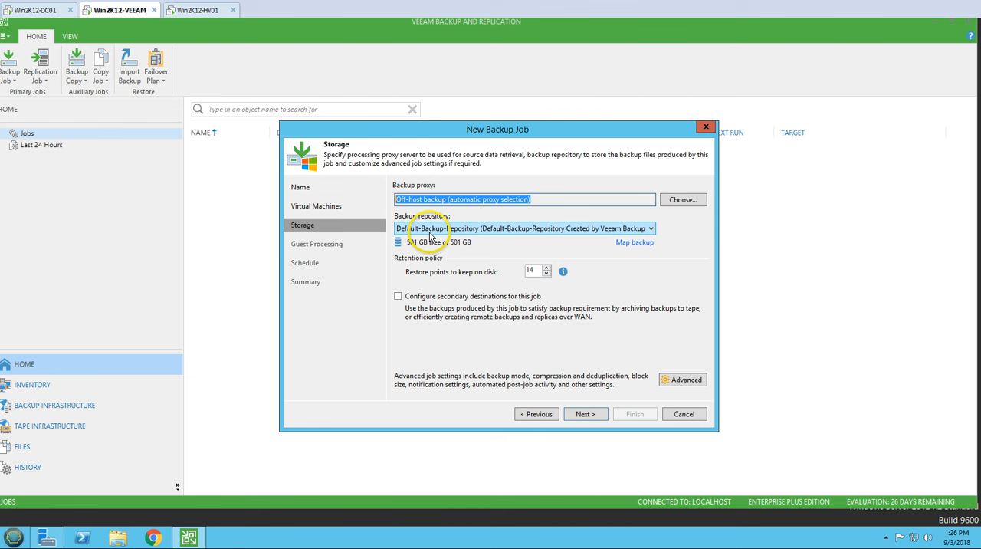
click(118, 537)
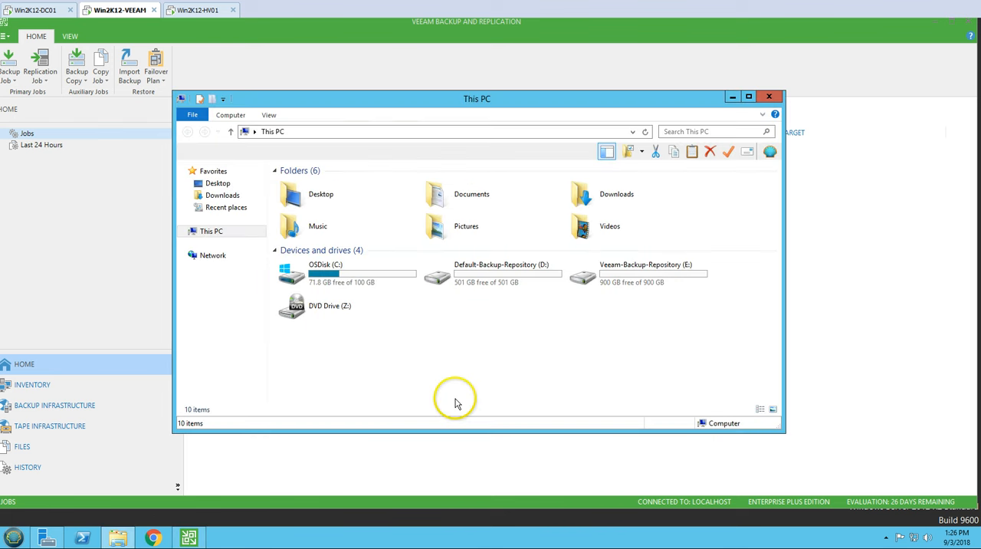
double_click(662, 284)
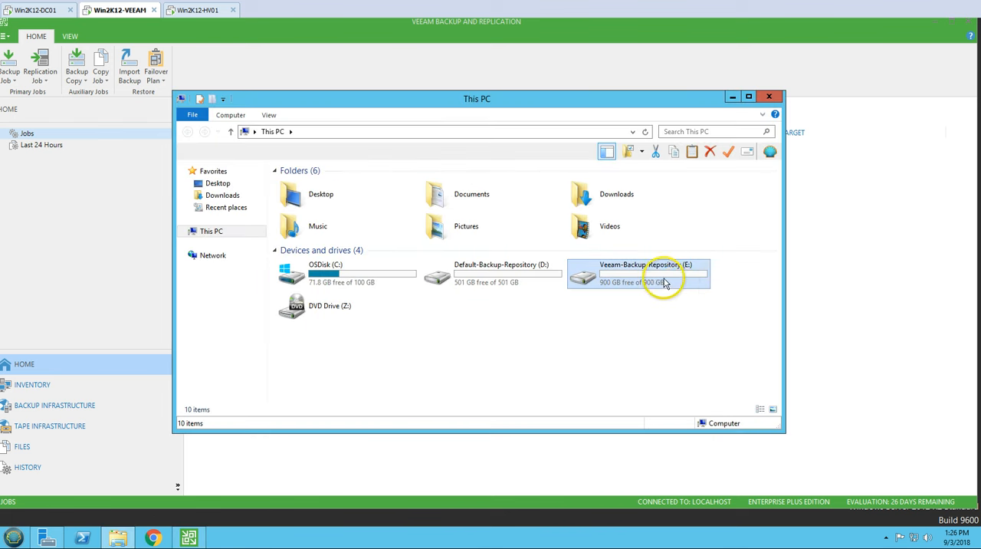
click(185, 232)
double_click(476, 284)
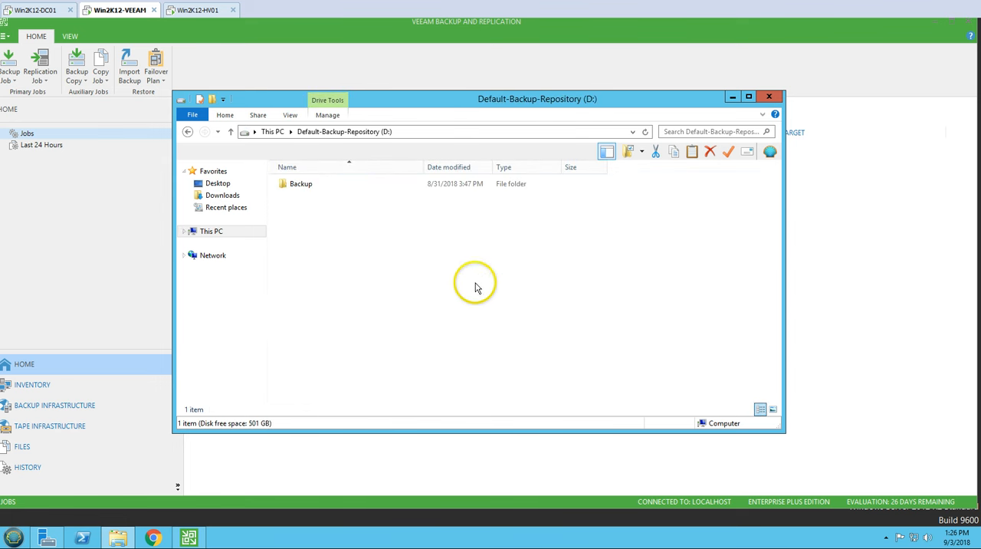
click(206, 233)
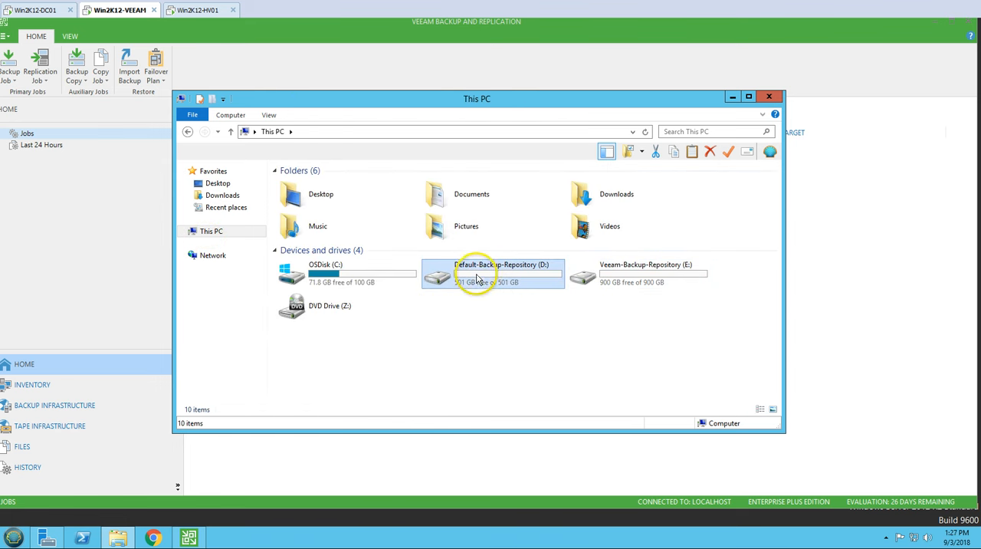
click(119, 538)
Step: Set the job's backup repository to Veeam-Backup-Repository (Main Veeam-Backup-Repository for VMs Backup) and keep 10 restore points on disk
click(560, 229)
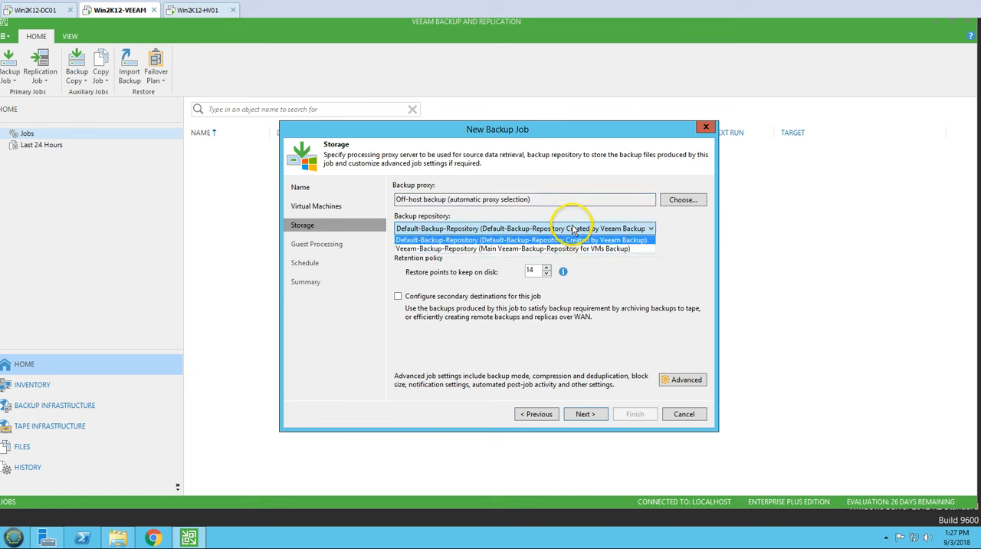
click(414, 253)
click(447, 230)
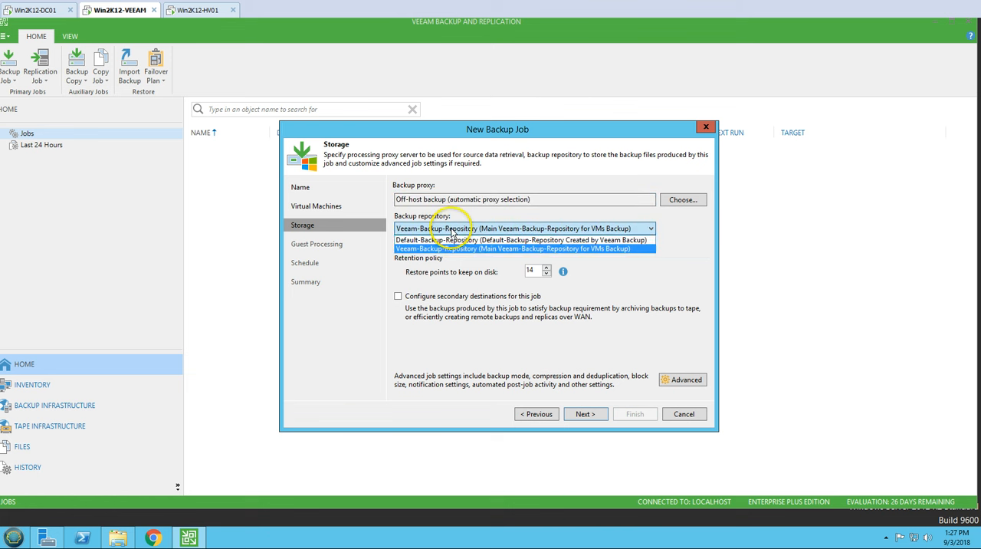
click(454, 244)
click(546, 230)
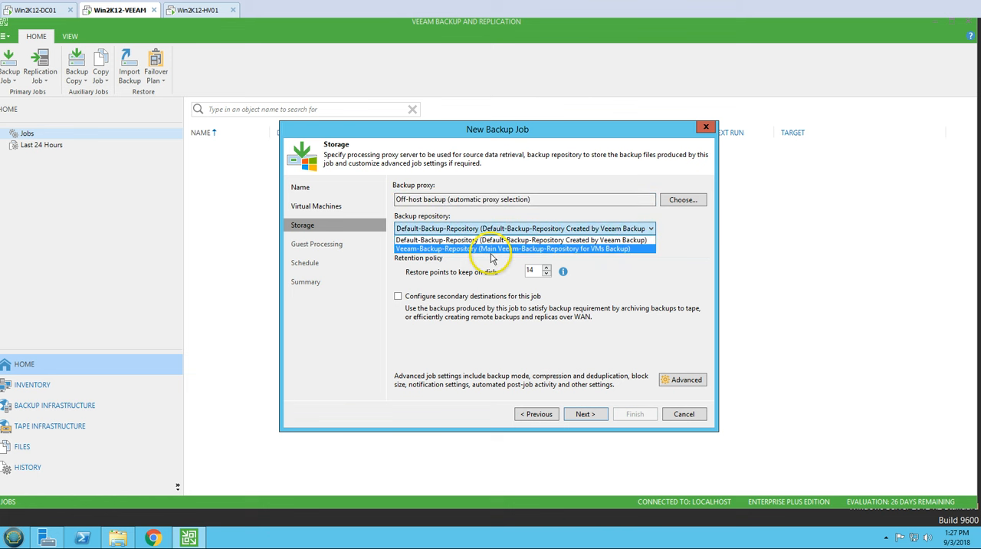
click(496, 253)
click(414, 229)
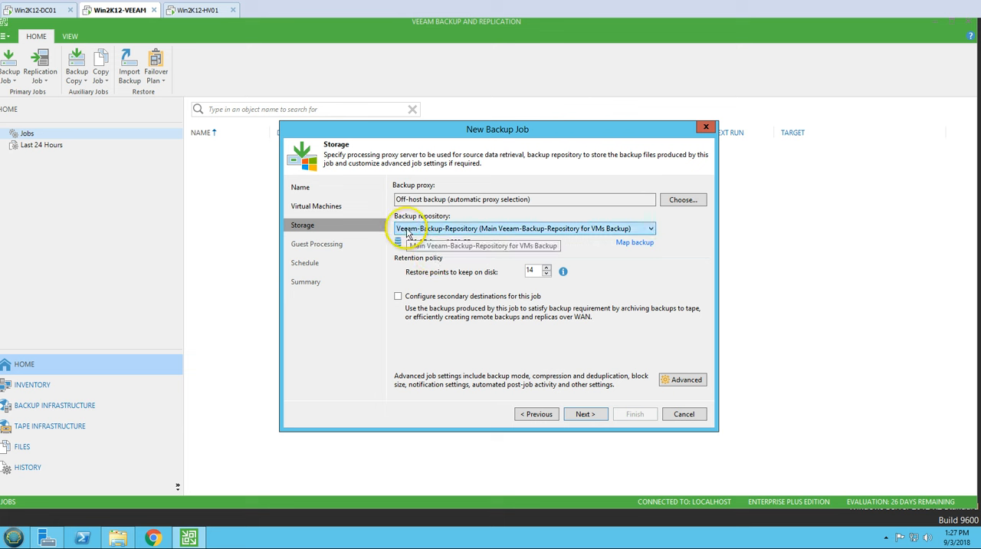
click(438, 234)
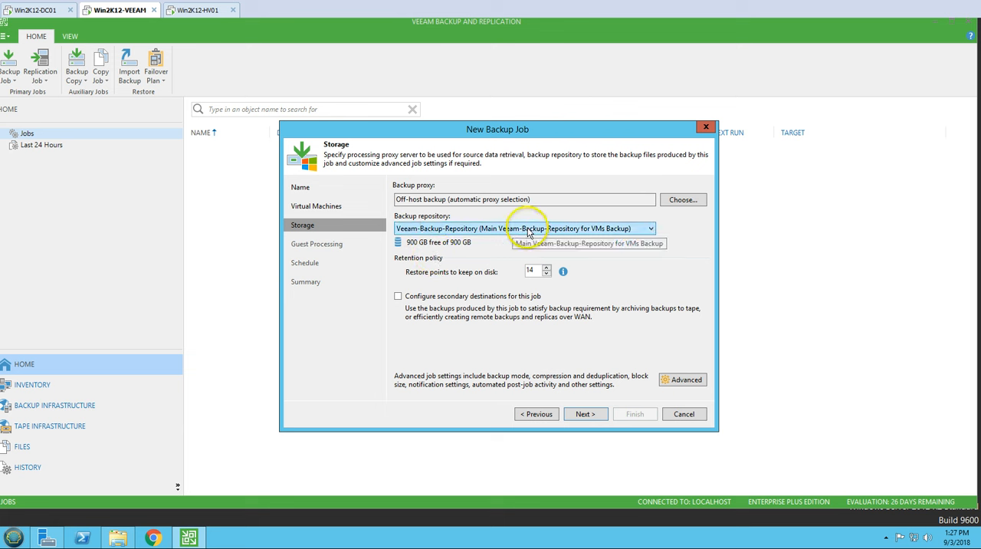
click(627, 229)
click(618, 250)
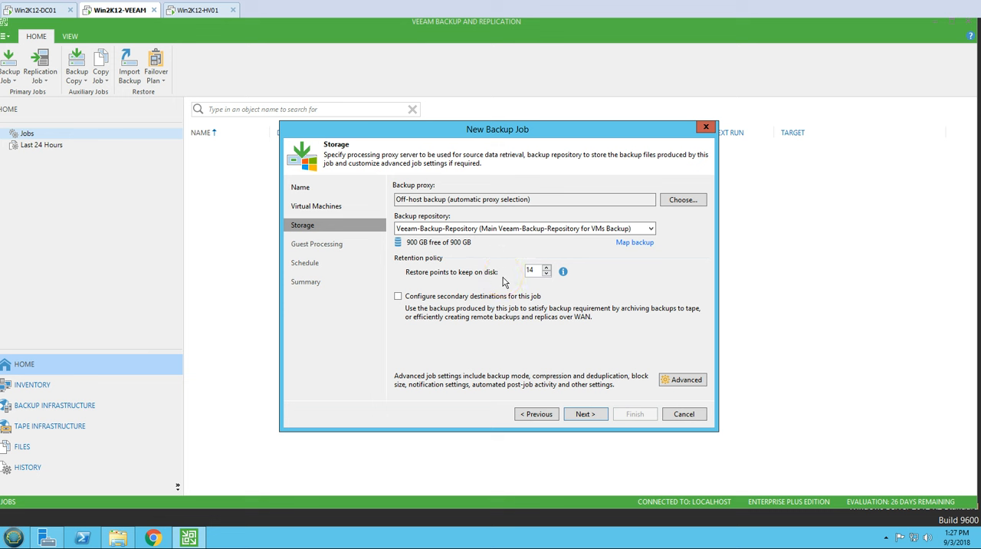
drag(535, 271, 483, 277)
Step: In the advanced job settings, try periodic active full backups and turn them off again, and disable periodic synthetic full backups
click(693, 384)
mouse_move(466, 124)
mouse_down()
mouse_move(361, 152)
mouse_move(233, 126)
mouse_up()
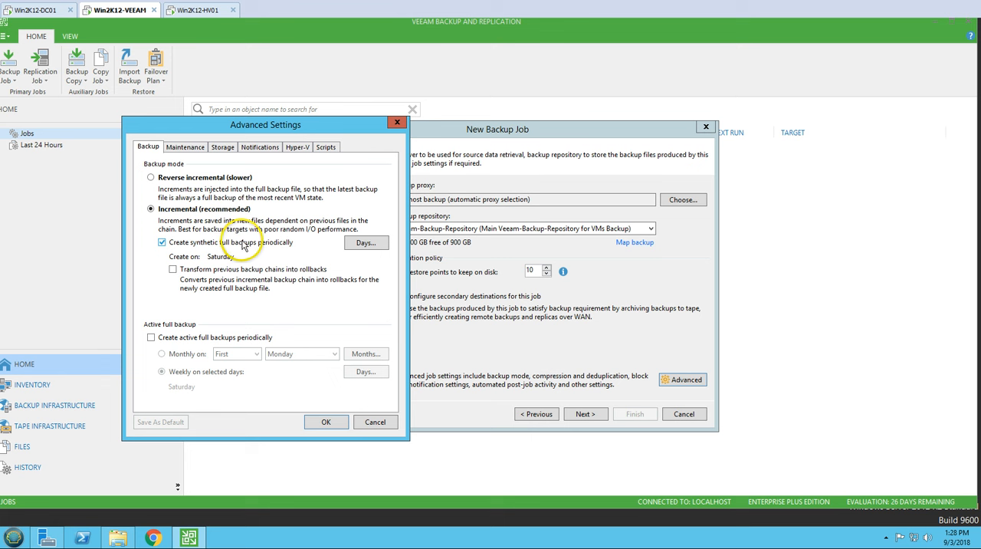
click(150, 339)
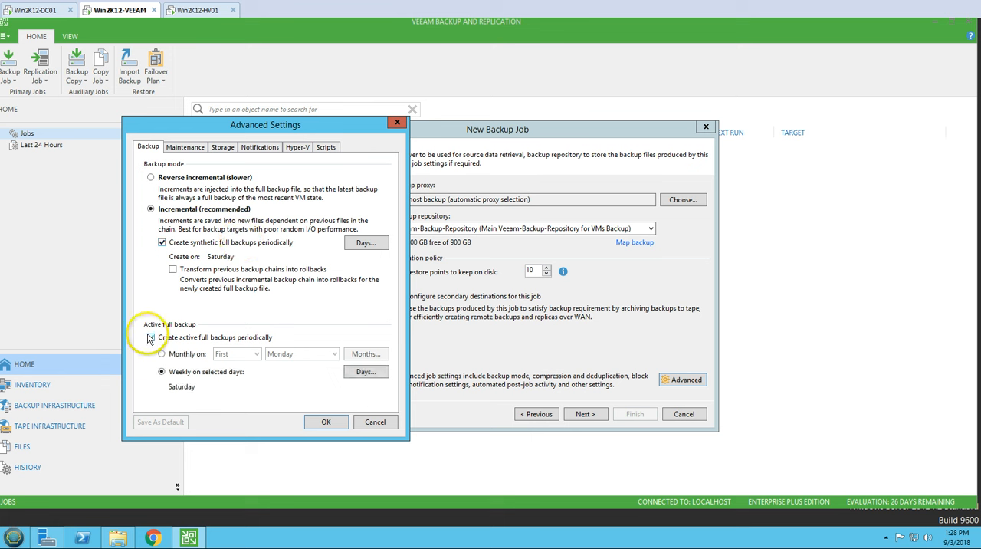
click(151, 338)
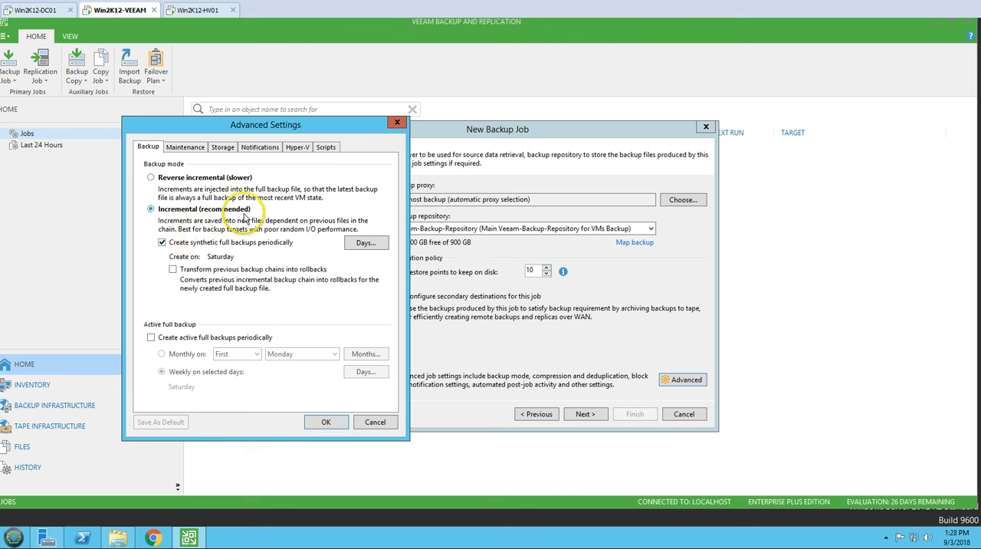
click(198, 243)
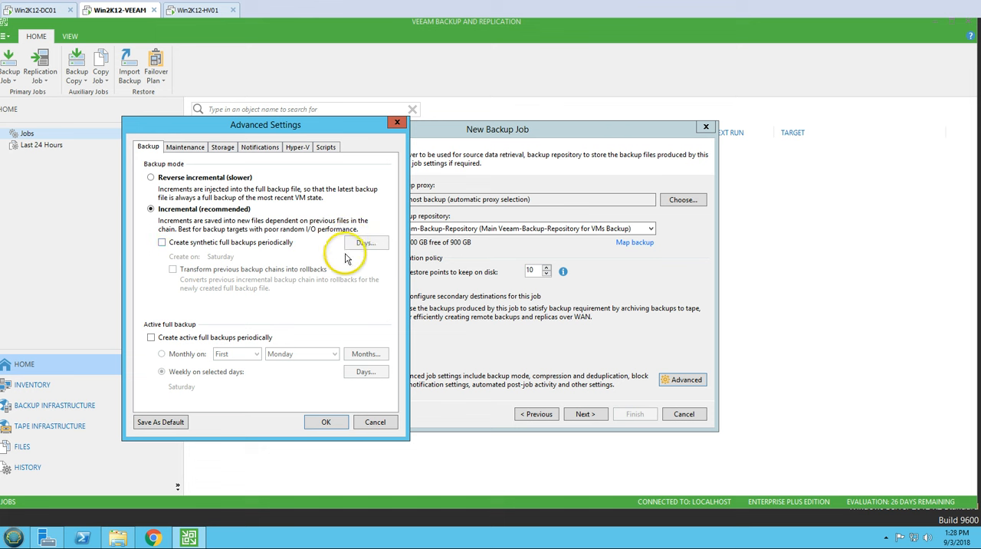
Step: Try the maintenance option that removes deleted items data after a number of days, leaving it disabled
click(184, 148)
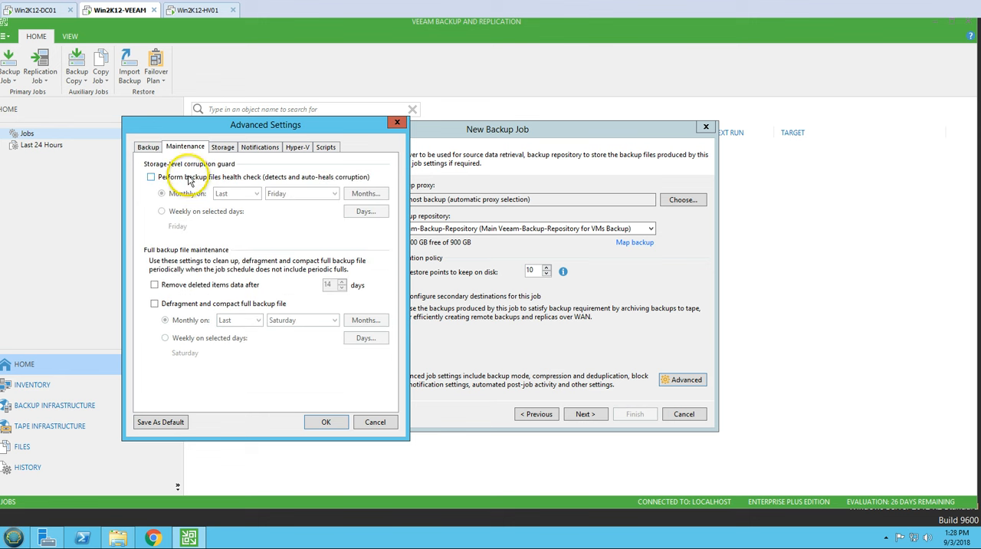
click(154, 285)
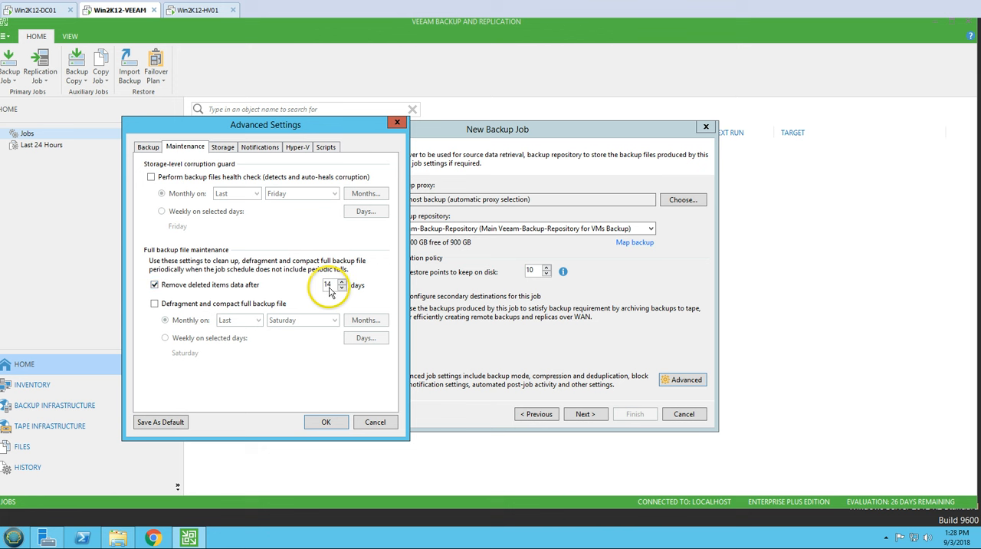
drag(333, 284, 296, 284)
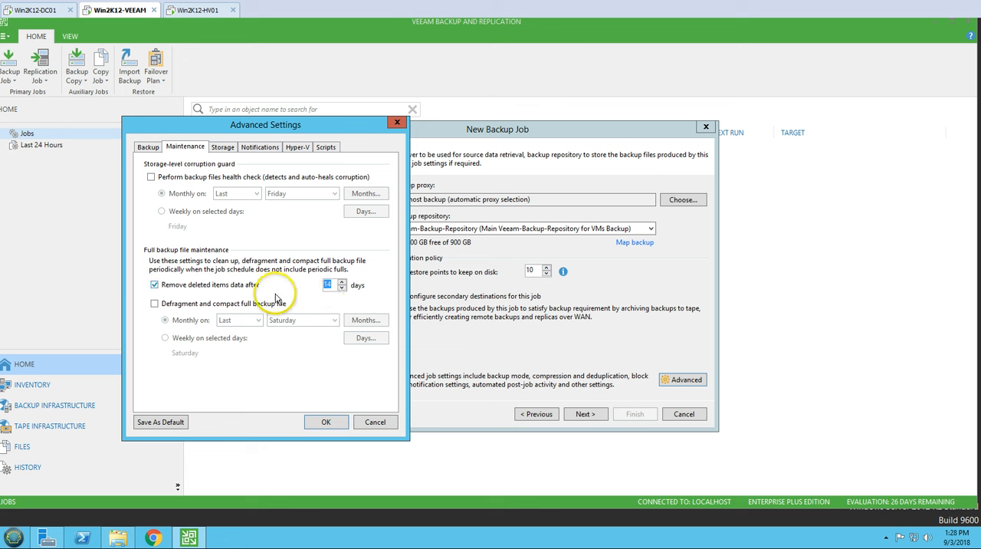
click(229, 286)
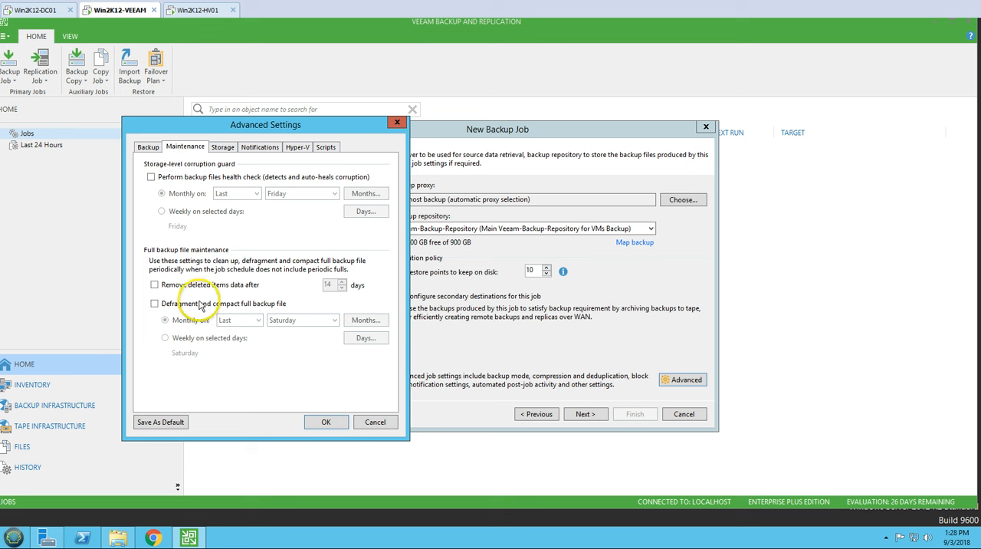
Step: Try the maintenance option that defragments and compacts the full backup file monthly on the last Saturday
click(164, 303)
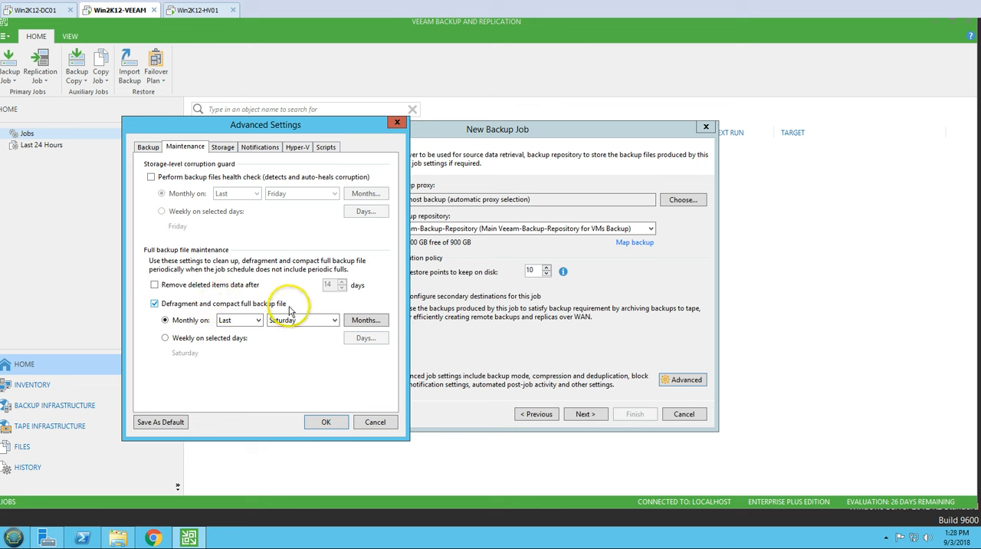
click(205, 305)
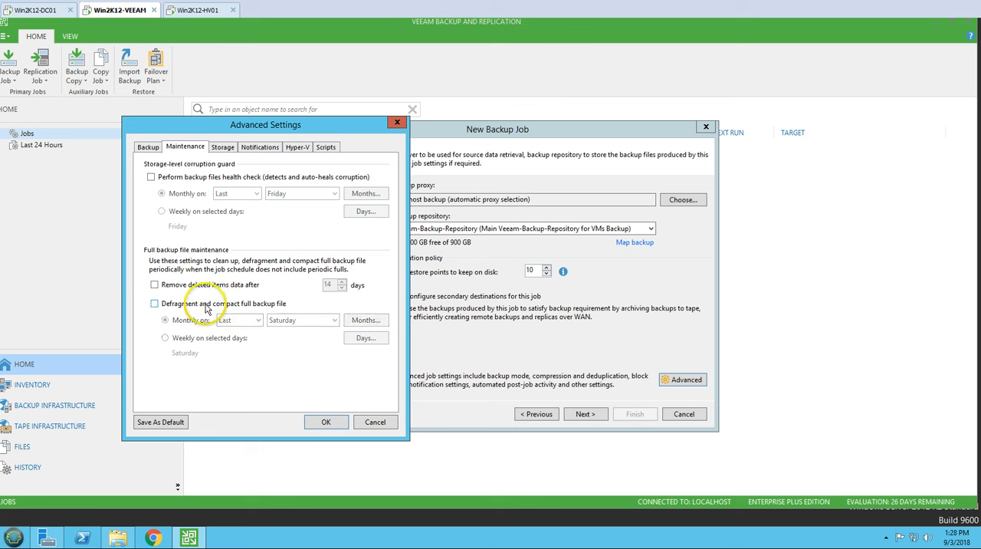
click(205, 305)
click(239, 319)
click(312, 322)
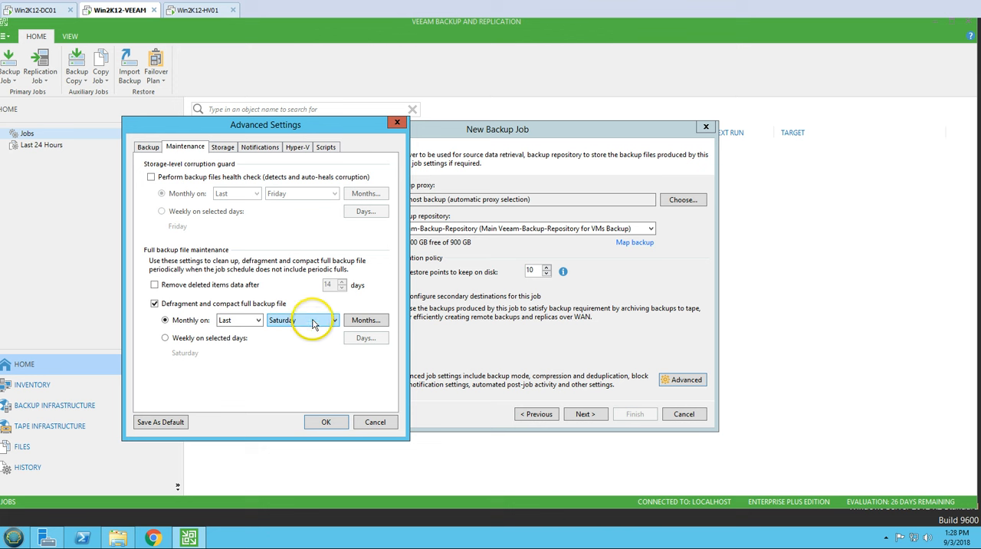
click(313, 323)
click(357, 377)
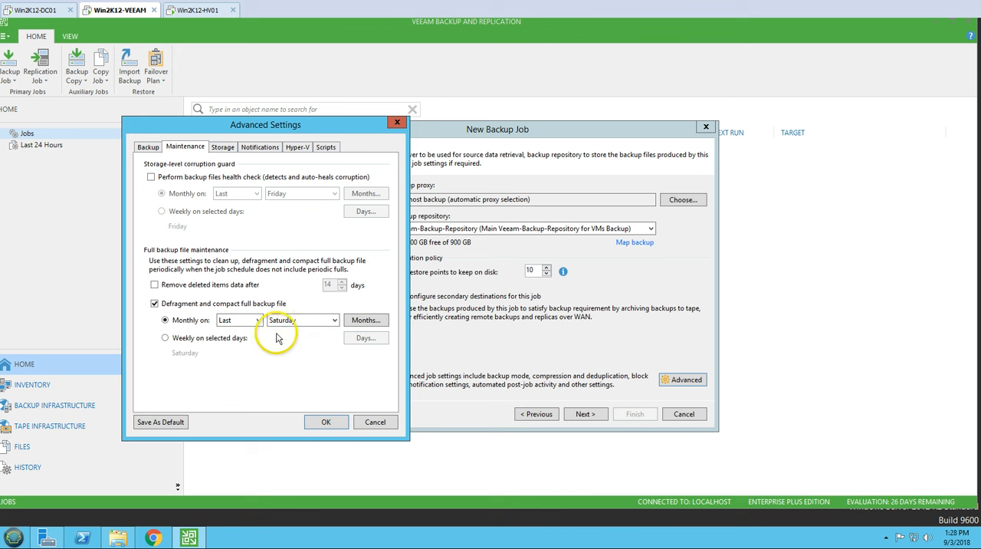
click(186, 305)
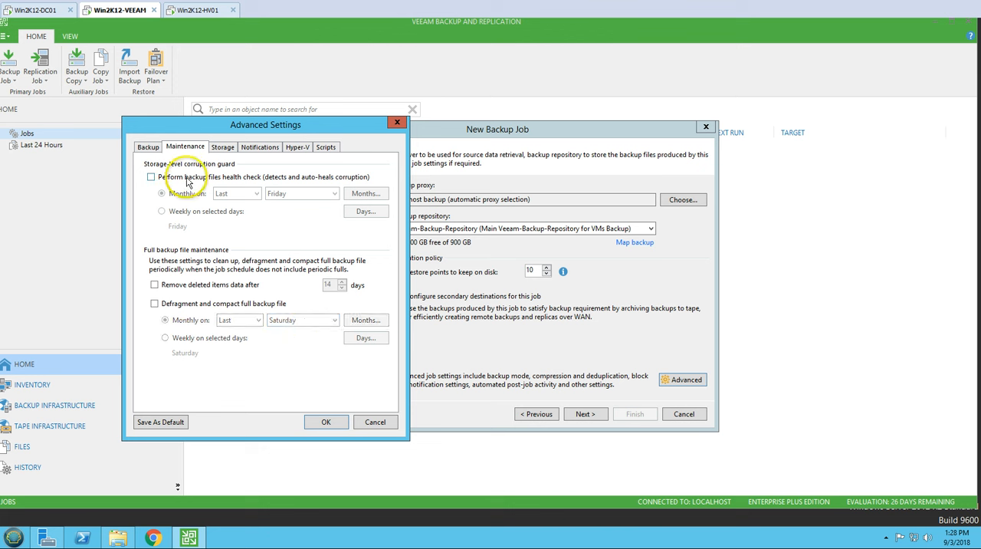
Step: Enable the backup files health check and schedule it weekly on Saturday only
click(241, 177)
click(253, 195)
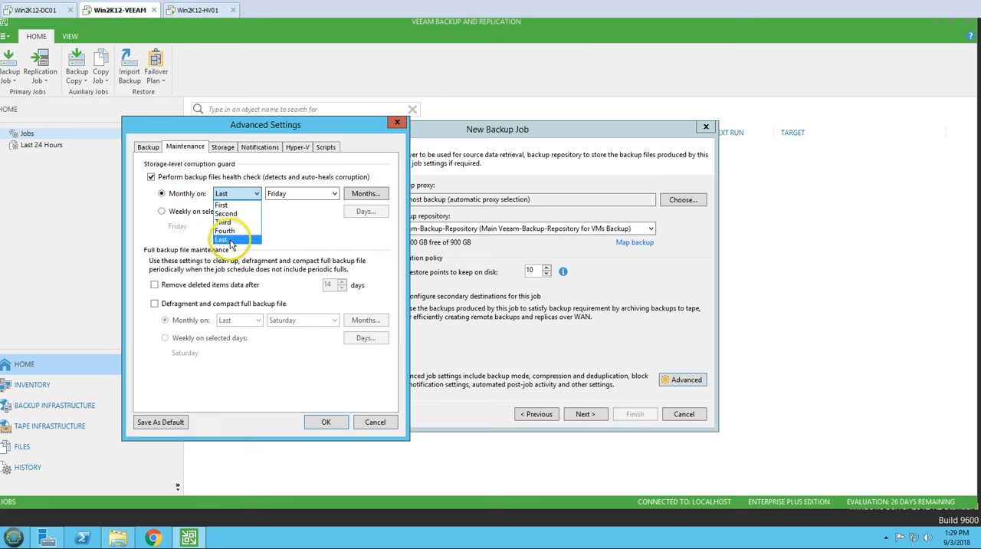
click(194, 216)
click(194, 214)
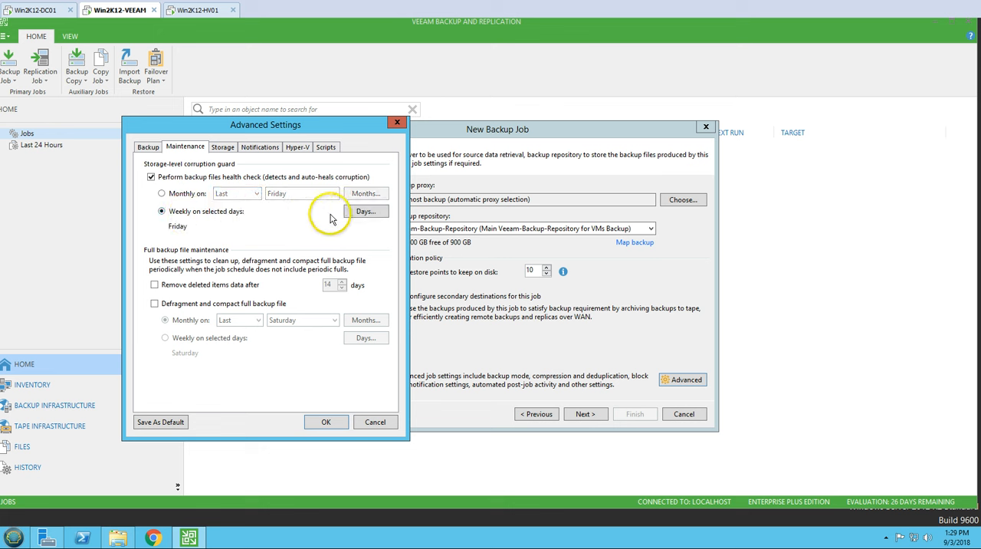
click(362, 214)
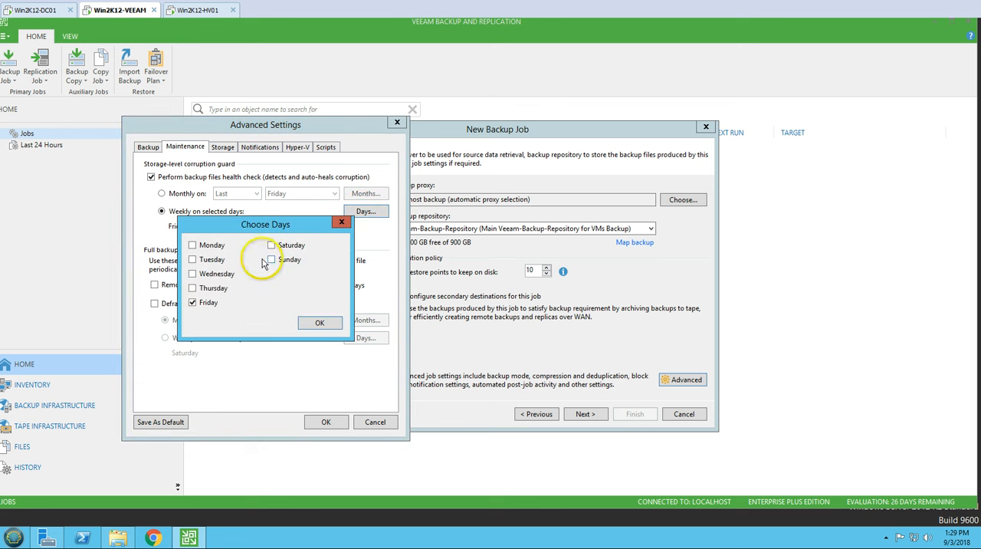
click(193, 302)
click(271, 247)
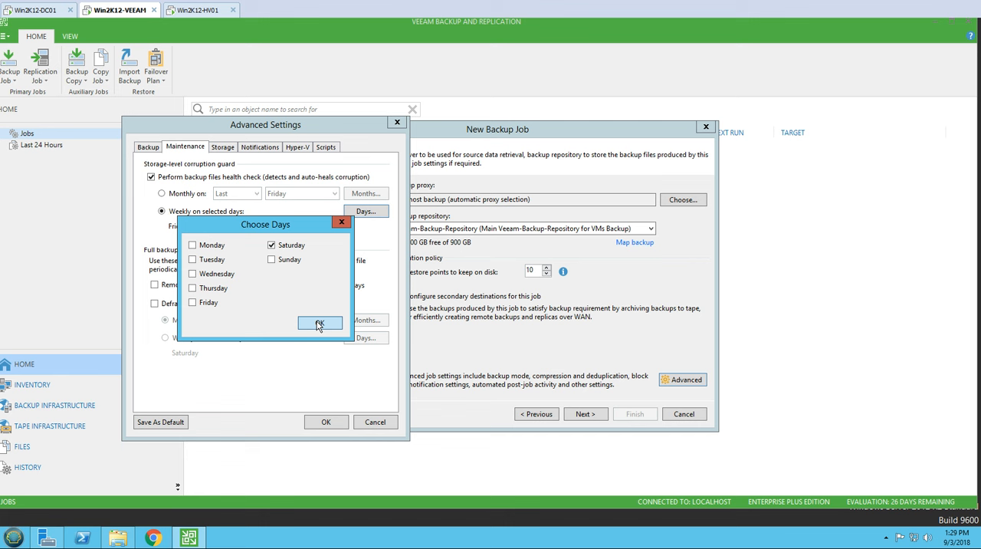
click(319, 325)
Step: In the storage settings, set the backup compression level to Optimal (recommended)
click(222, 147)
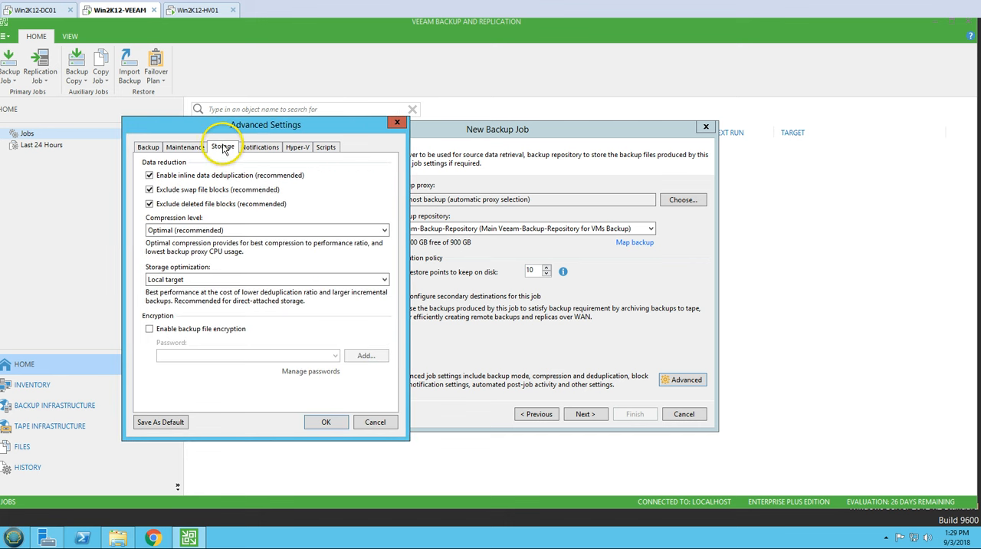
drag(234, 125, 324, 119)
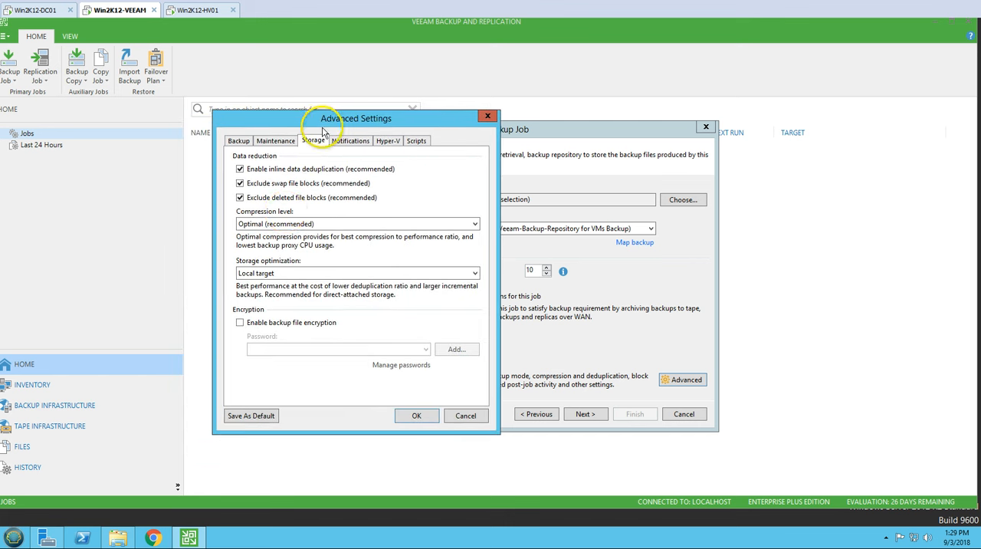
click(318, 224)
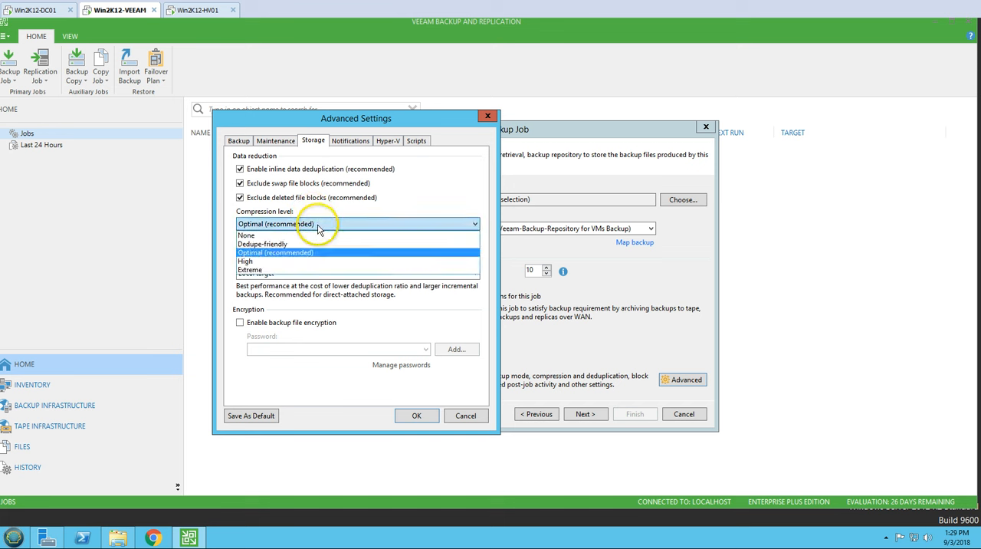
click(290, 255)
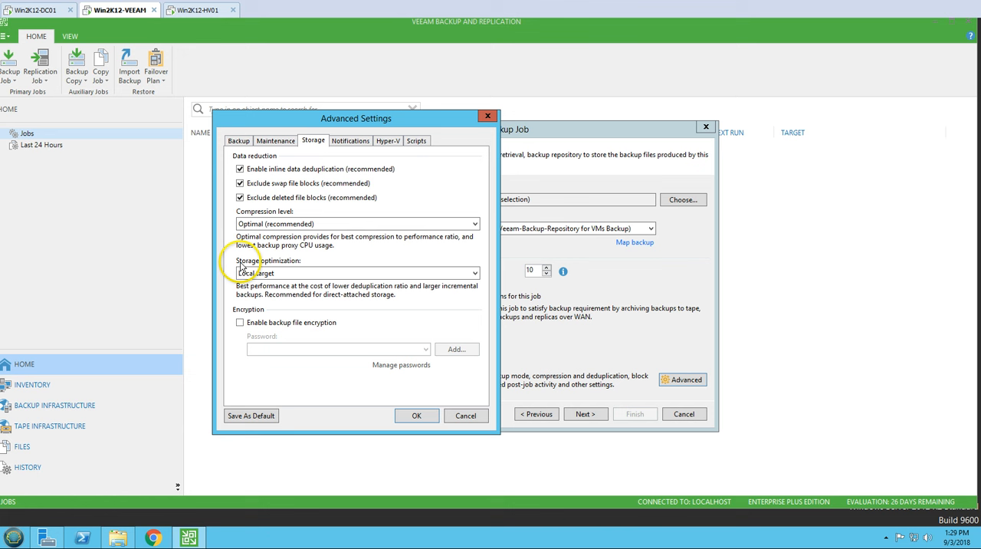
Step: Examine the available storage optimization targets and check the repository drives in File Explorer
click(307, 274)
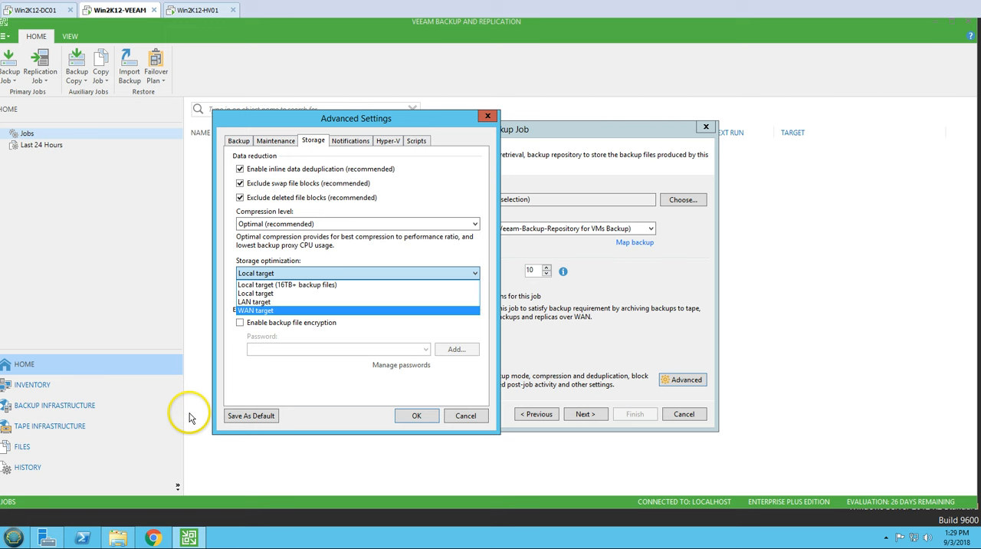
click(121, 539)
click(734, 99)
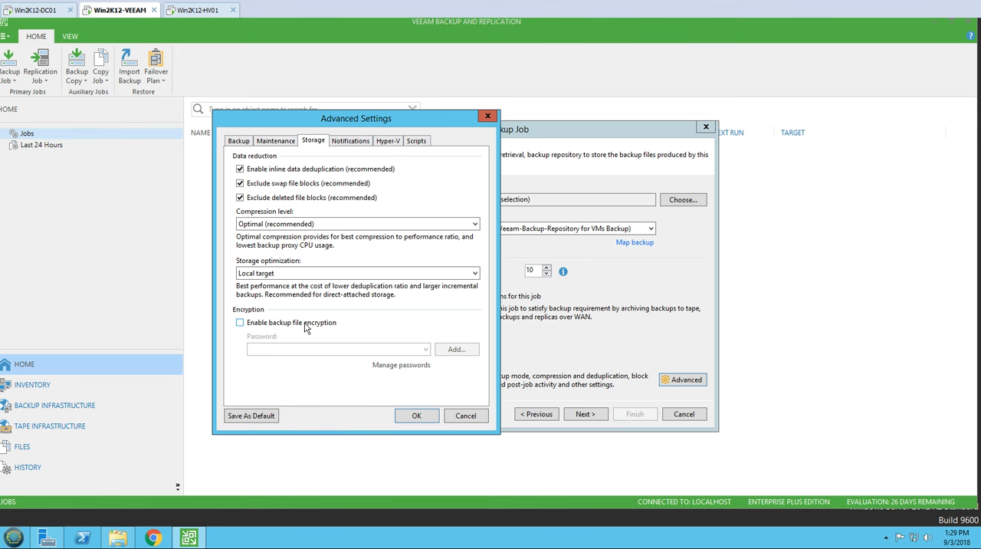
Step: Try enabling backup file encryption and look at the encryption password manager
click(305, 327)
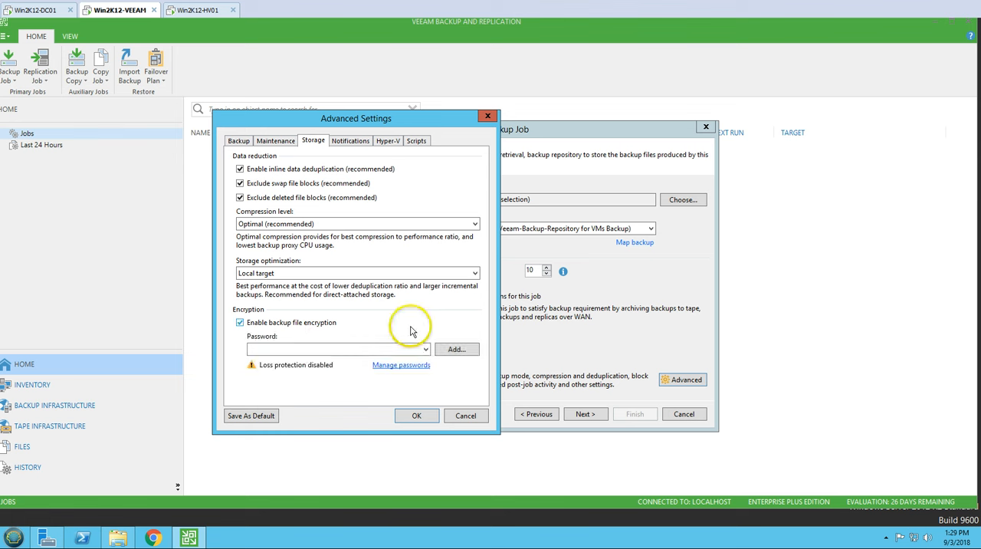
click(401, 365)
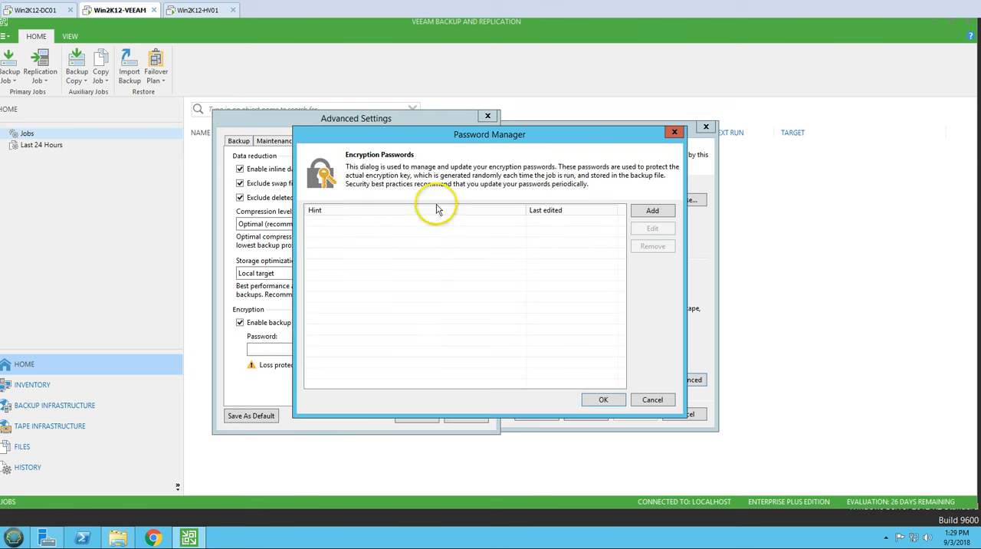
click(674, 134)
click(285, 322)
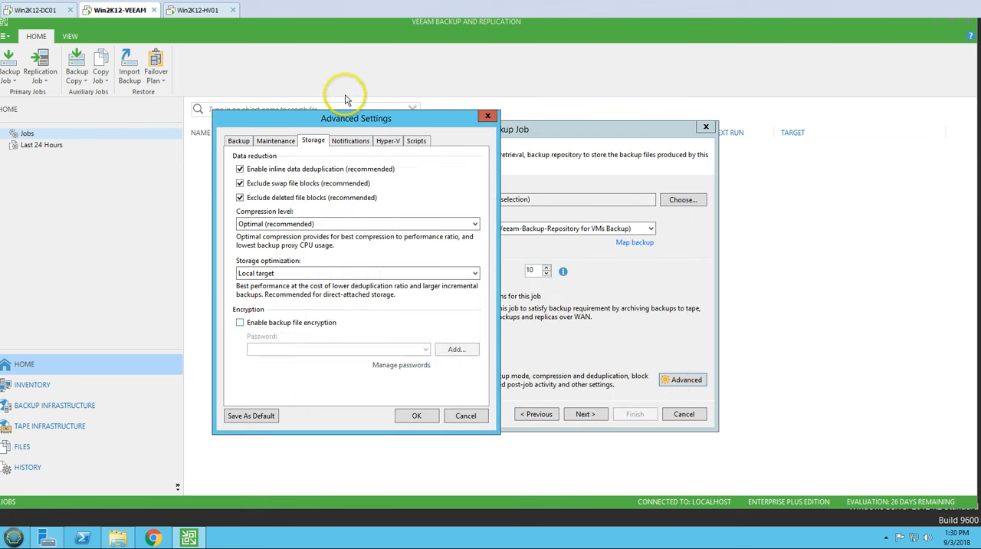
Step: Try SNMP and e-mail notifications for the job, with custom notification settings and the administrator's e-mail address as recipient
click(349, 142)
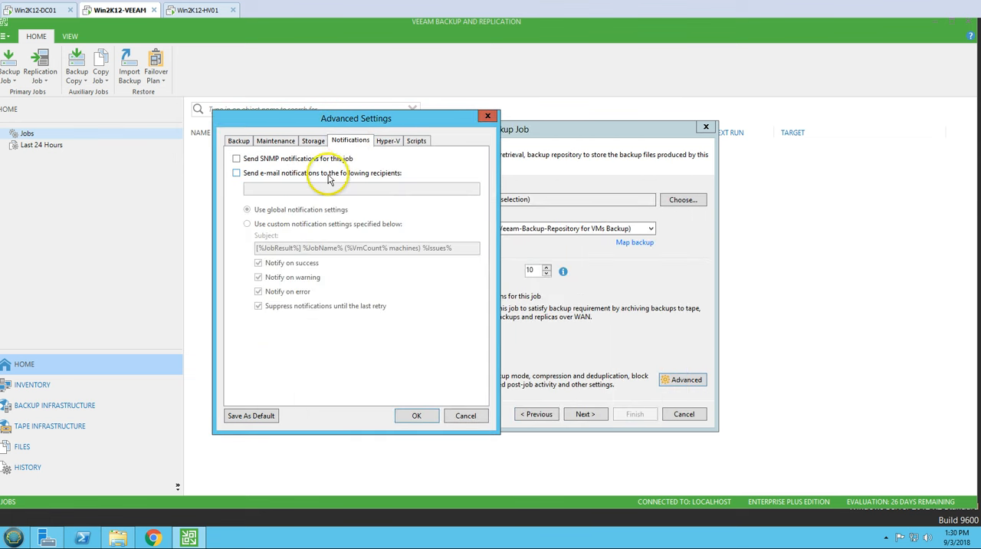
click(270, 159)
click(259, 174)
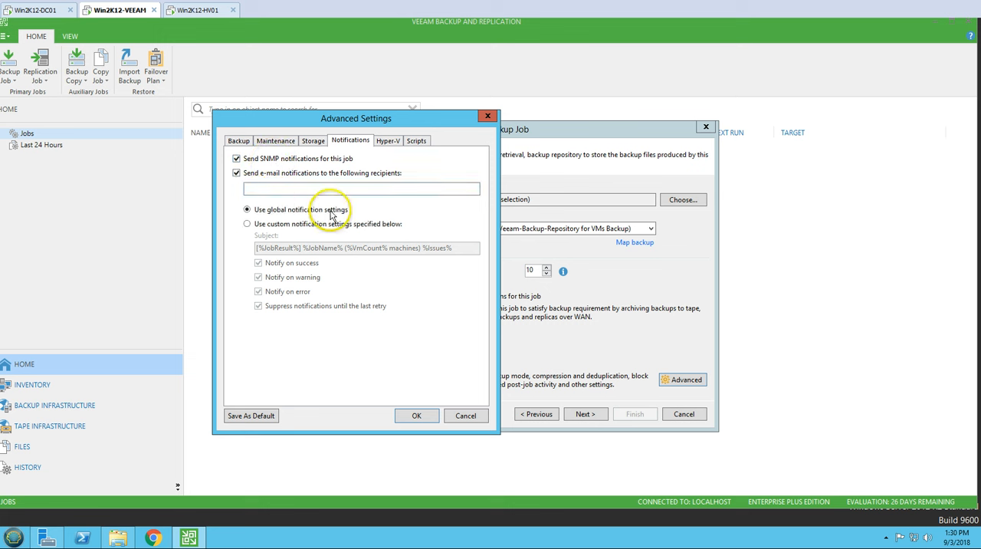
click(247, 224)
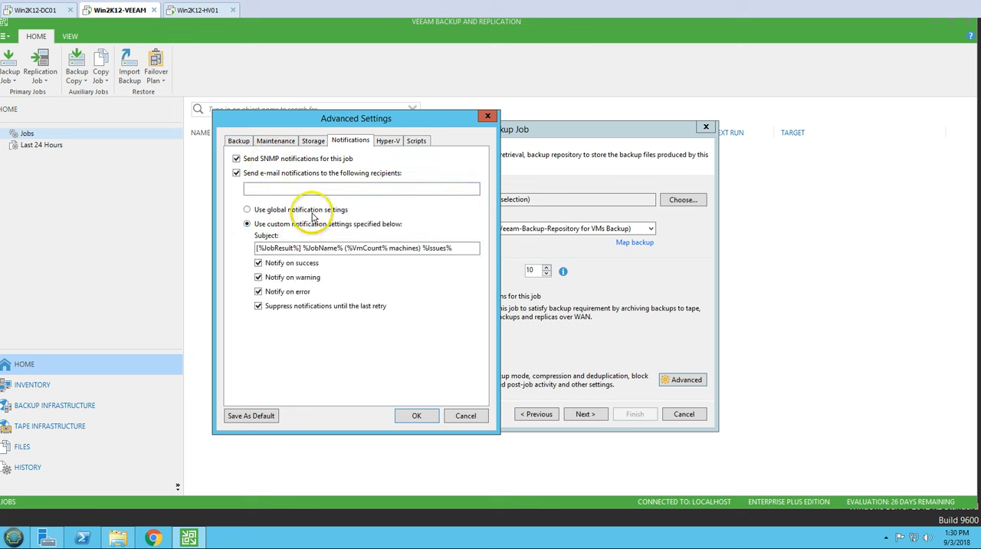
click(305, 190)
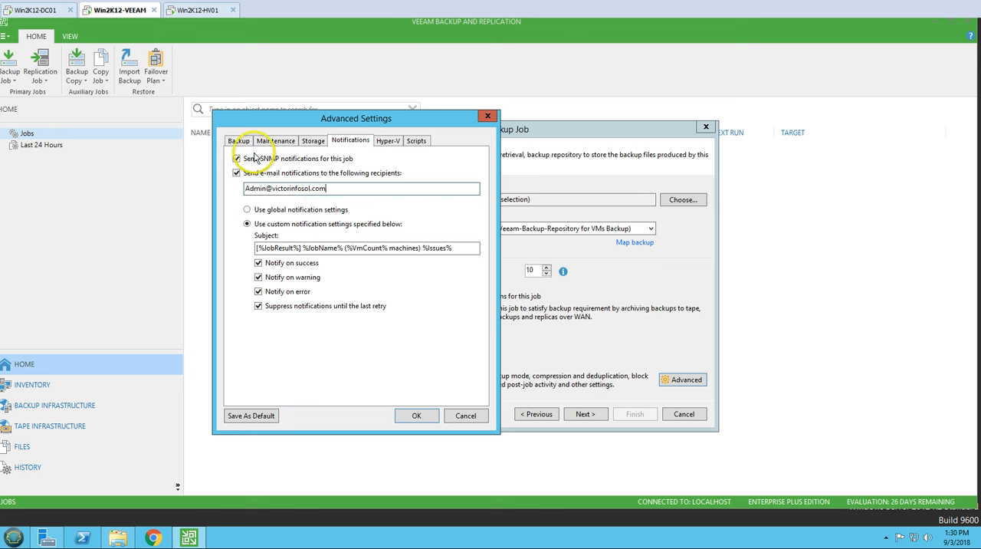
Step: Try different combinations of the success, warning and error options for the custom e-mail notifications
click(261, 263)
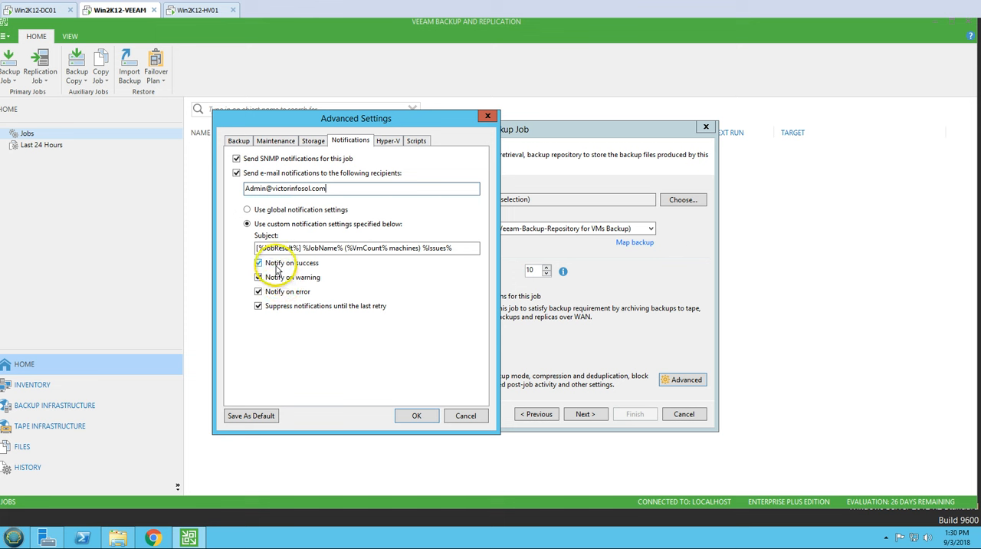
click(281, 277)
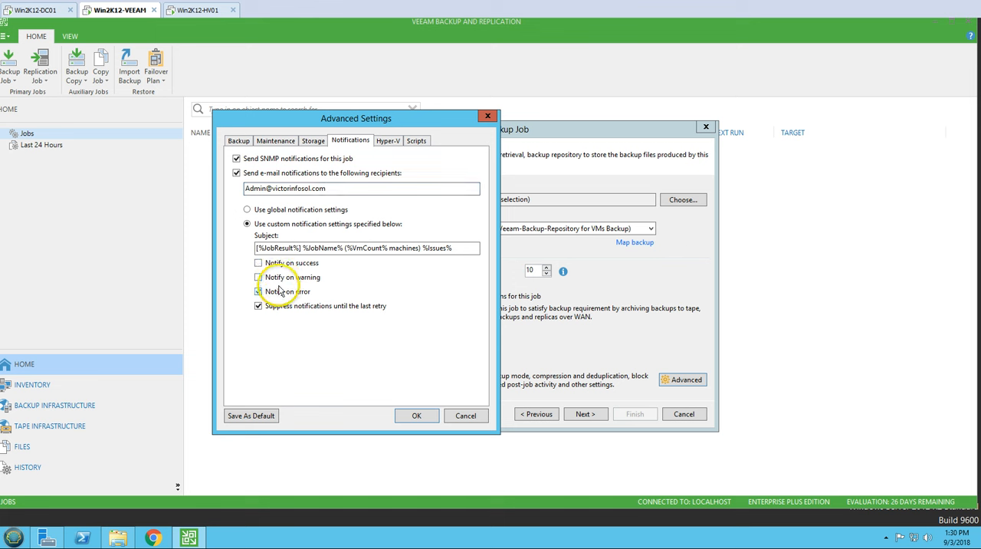
click(277, 292)
click(260, 291)
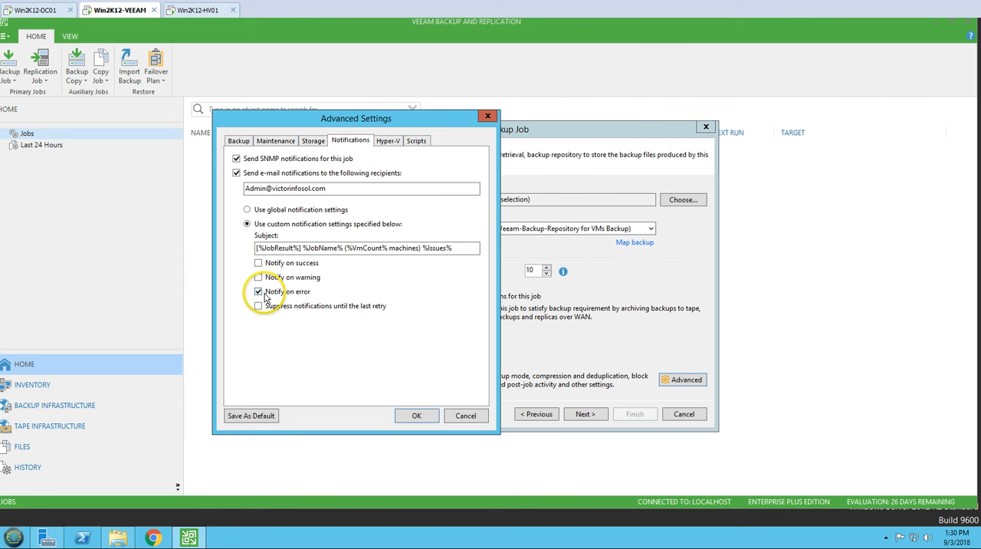
click(260, 277)
Step: Review the Hyper-V, scripts, backup mode, maintenance and storage sections of the advanced job settings
click(388, 141)
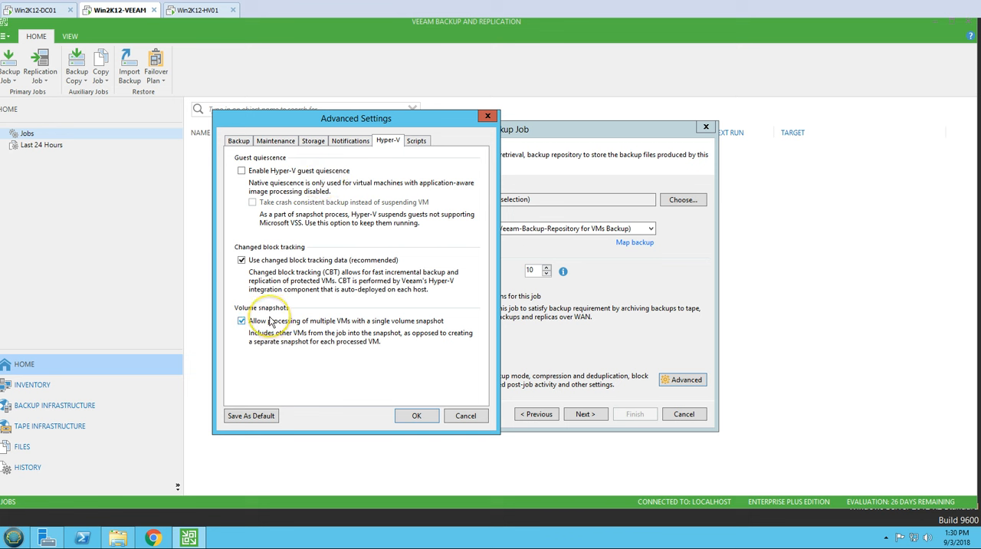
click(417, 142)
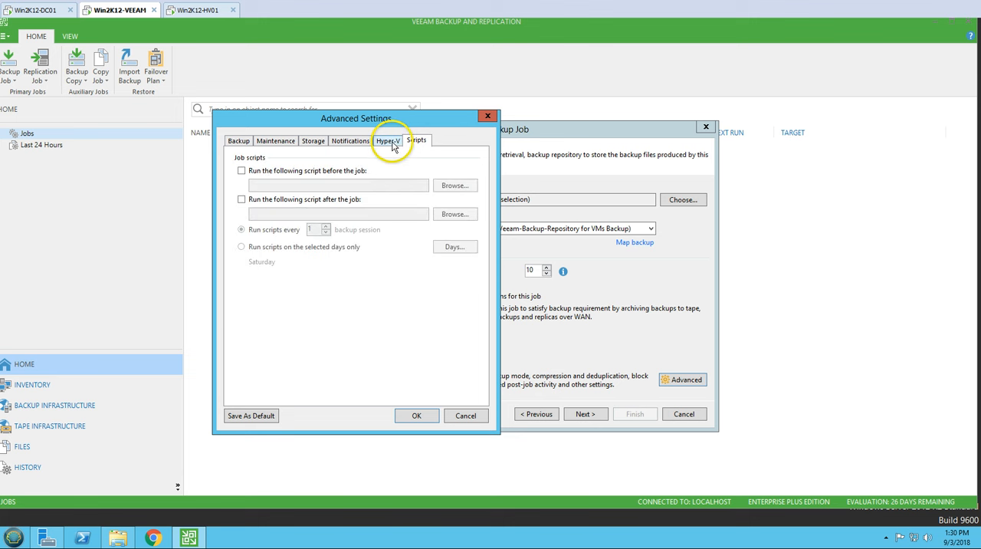
click(350, 141)
click(313, 141)
click(238, 141)
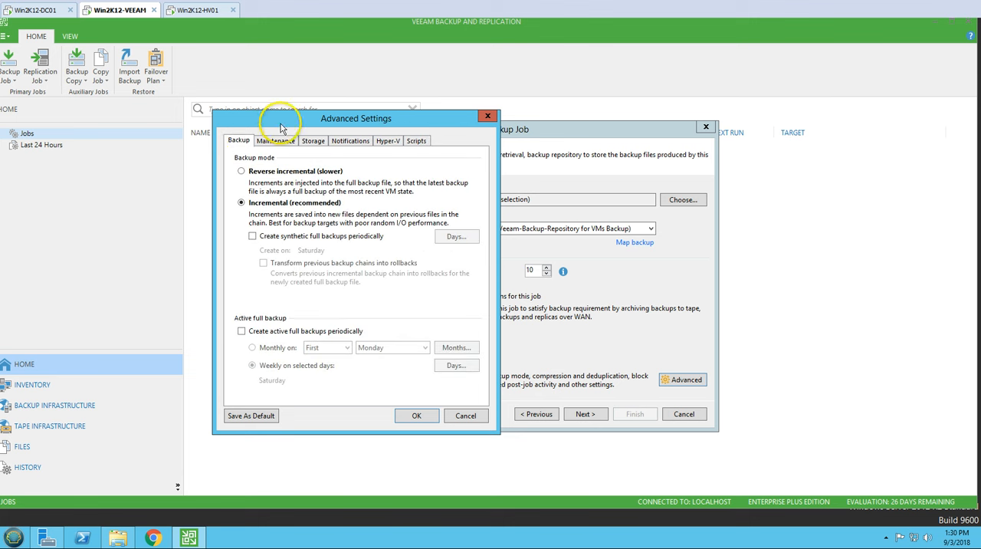
drag(280, 128, 311, 153)
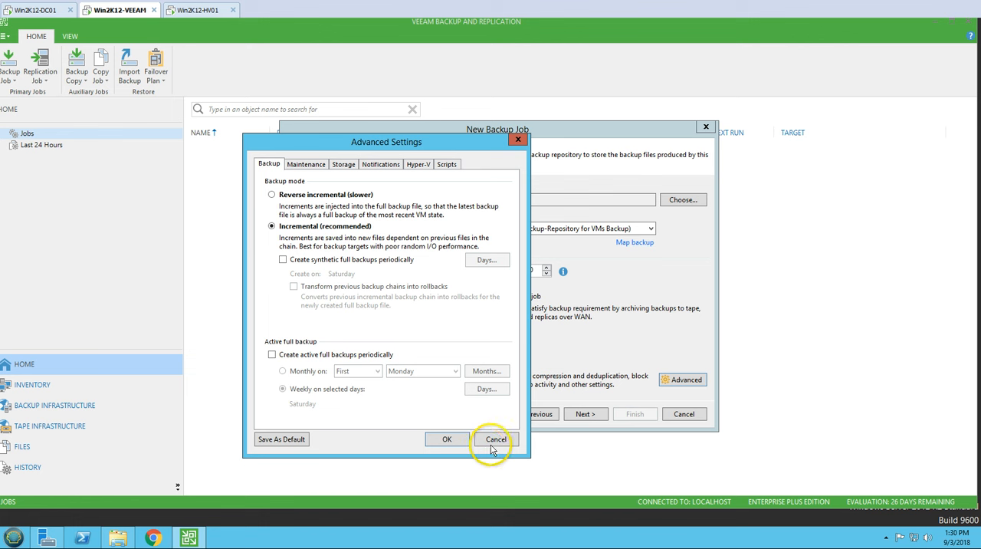
click(306, 164)
click(343, 163)
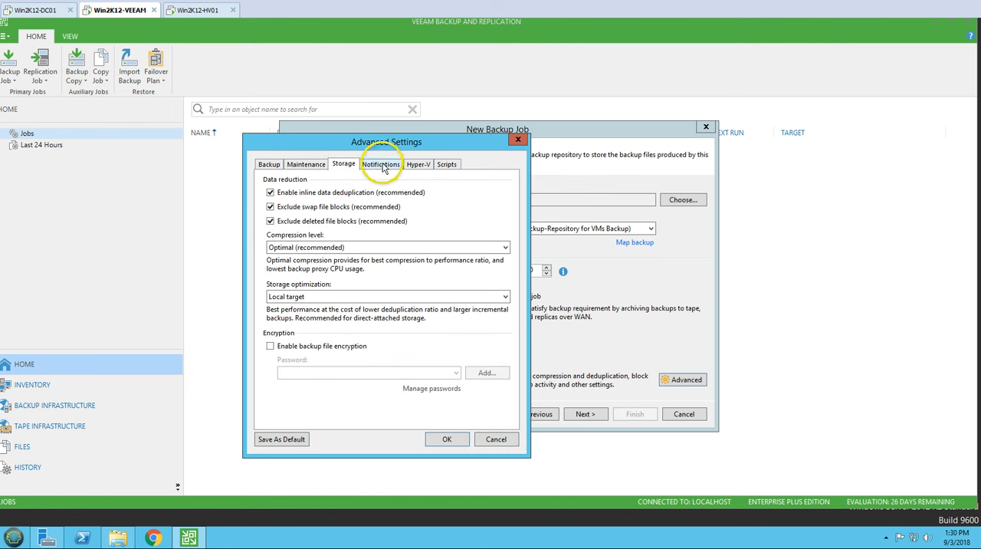
Step: Turn off the job's SNMP and e-mail notifications and apply the advanced settings
click(381, 164)
click(269, 197)
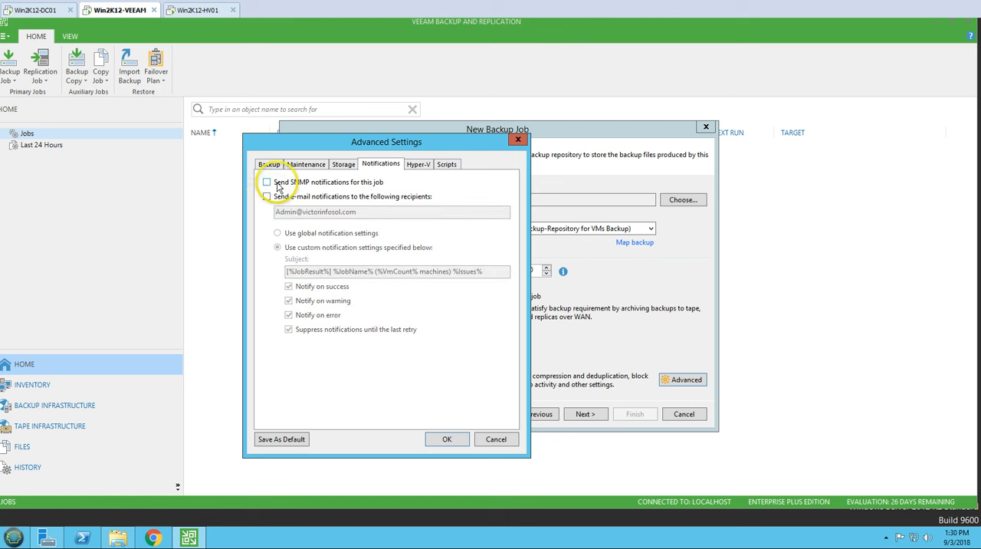
click(417, 164)
click(441, 164)
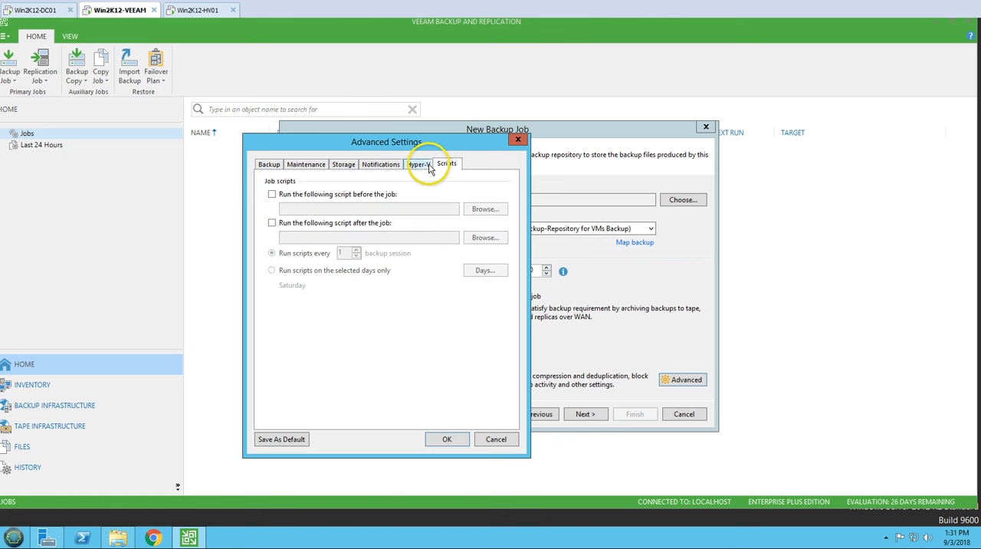
click(382, 165)
click(338, 165)
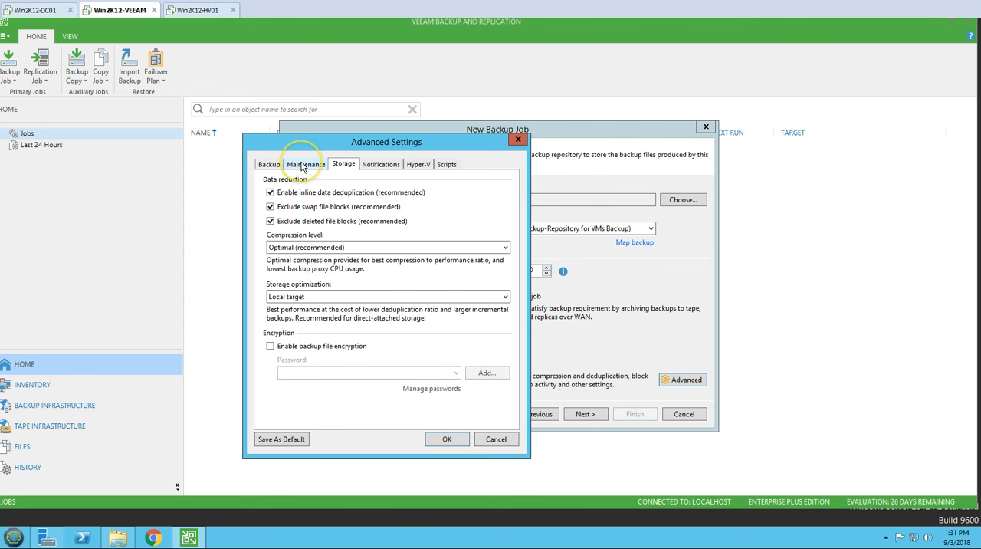
click(302, 164)
click(274, 166)
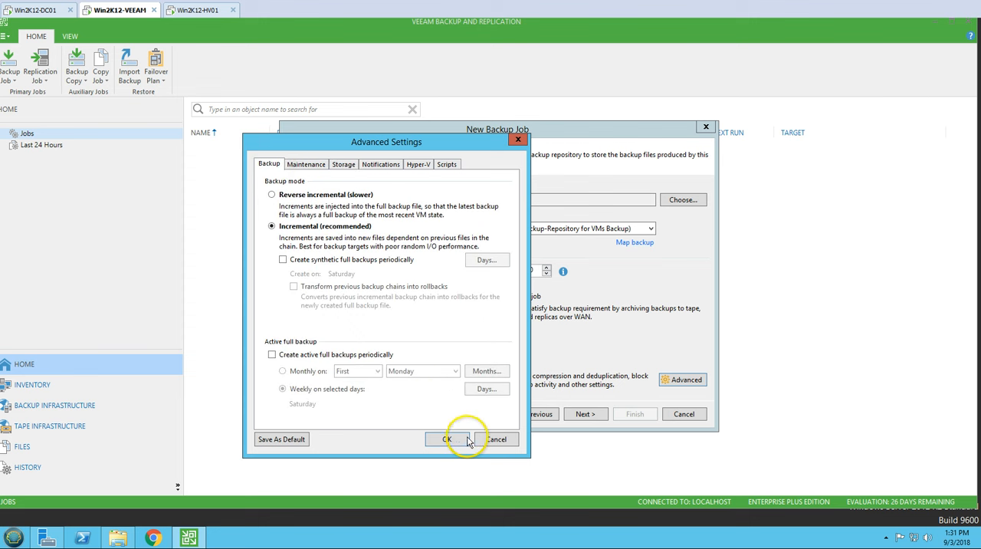
click(459, 440)
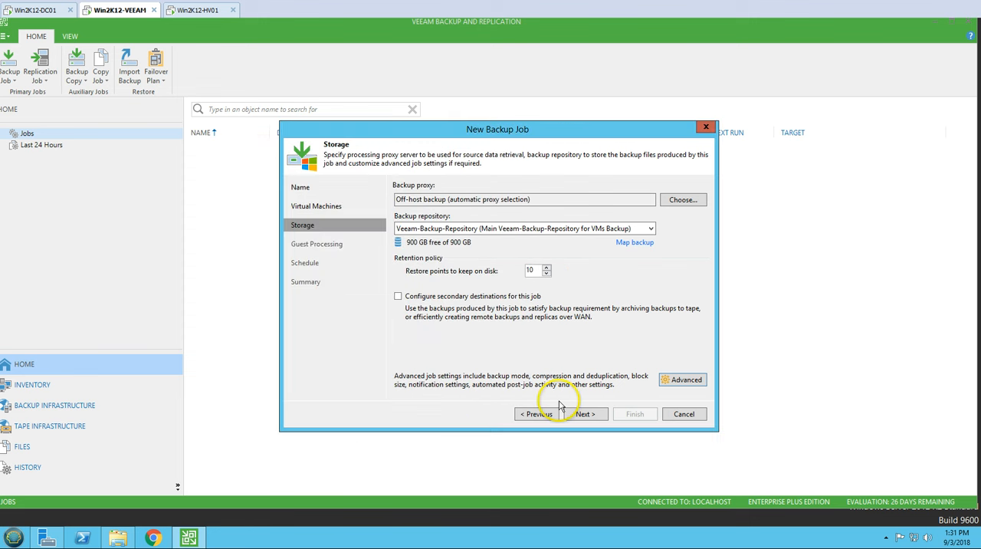
Step: Proceed to guest processing, try application-aware processing and open its settings for VM01
click(584, 418)
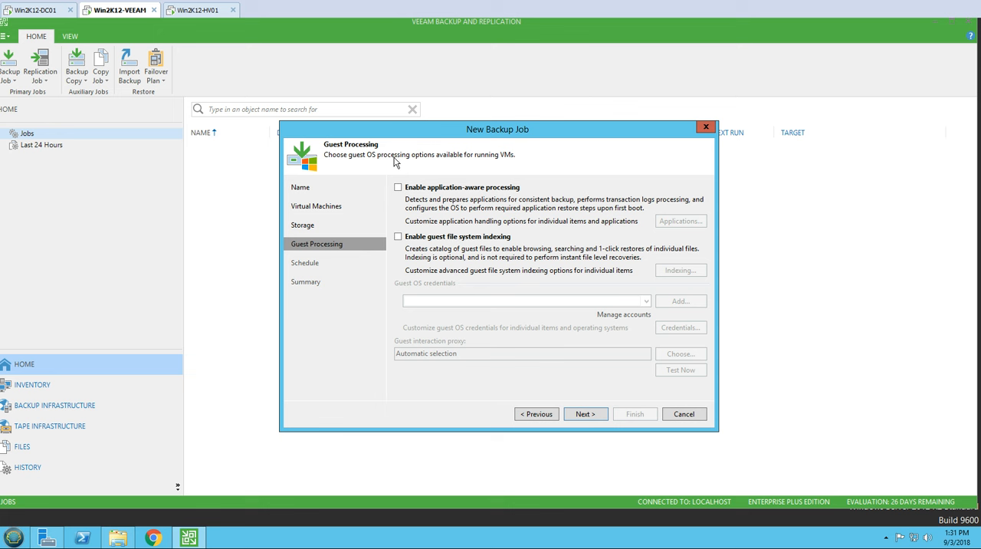
click(398, 187)
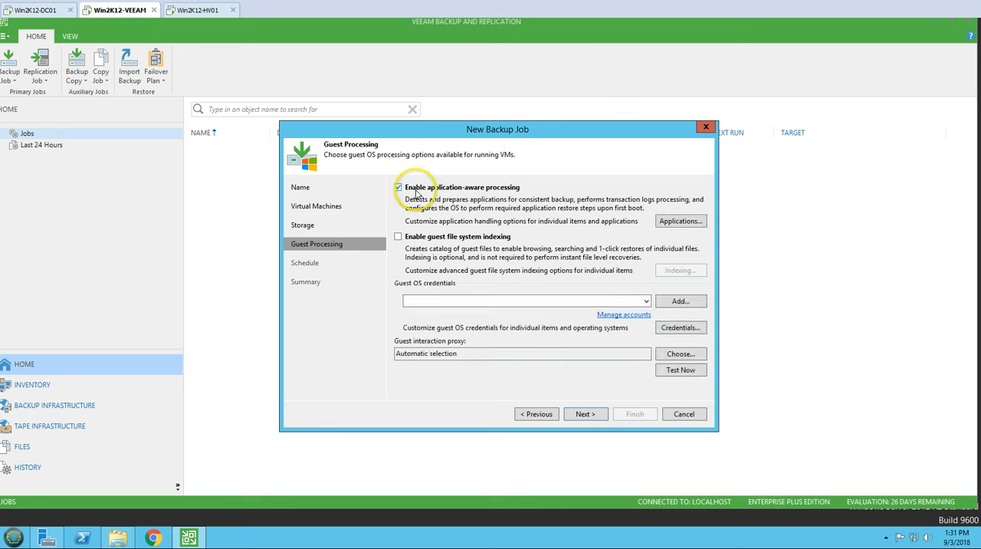
click(680, 222)
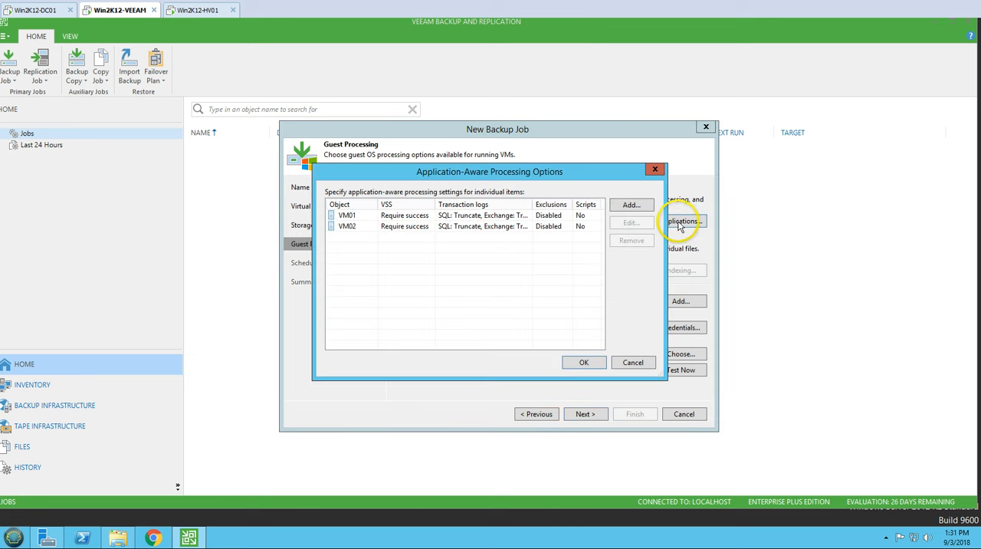
click(358, 216)
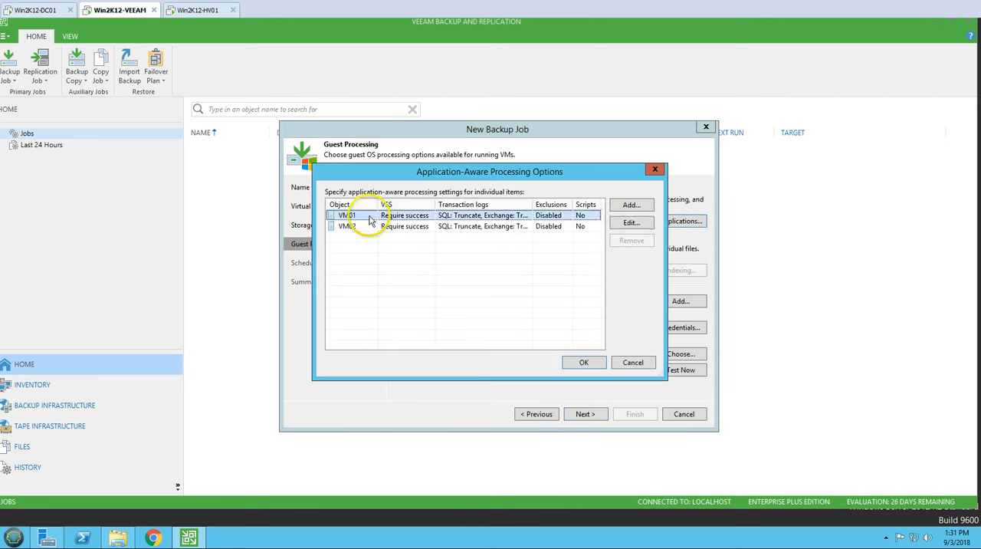
click(632, 223)
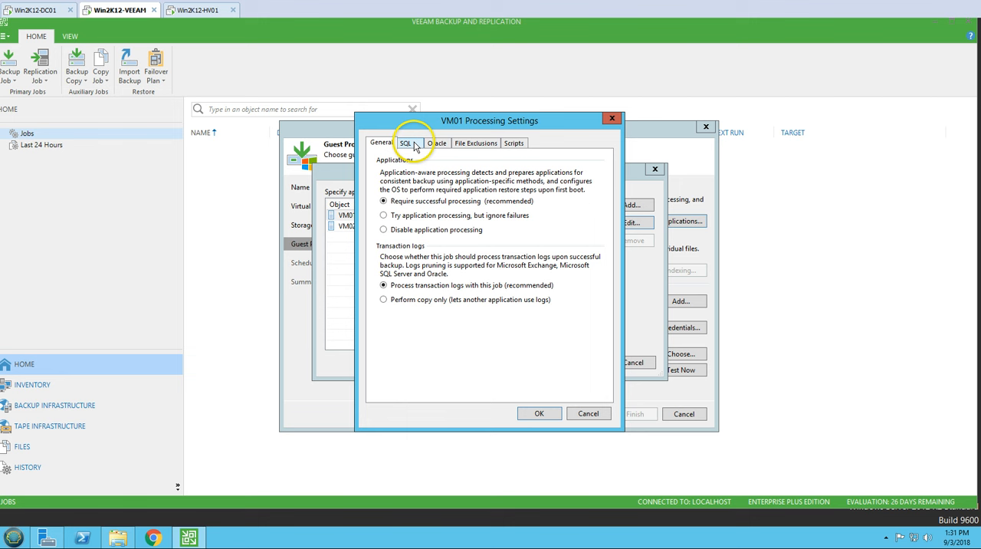
Step: Review the general, SQL, Oracle, file exclusion and script settings of VM01's application processing
click(407, 144)
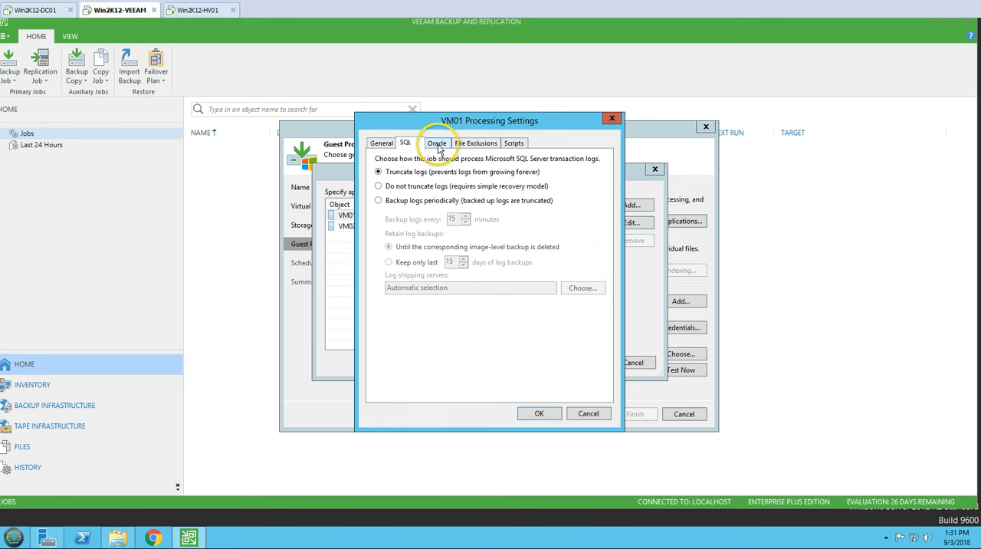
click(437, 144)
click(475, 144)
click(514, 144)
click(476, 144)
click(437, 145)
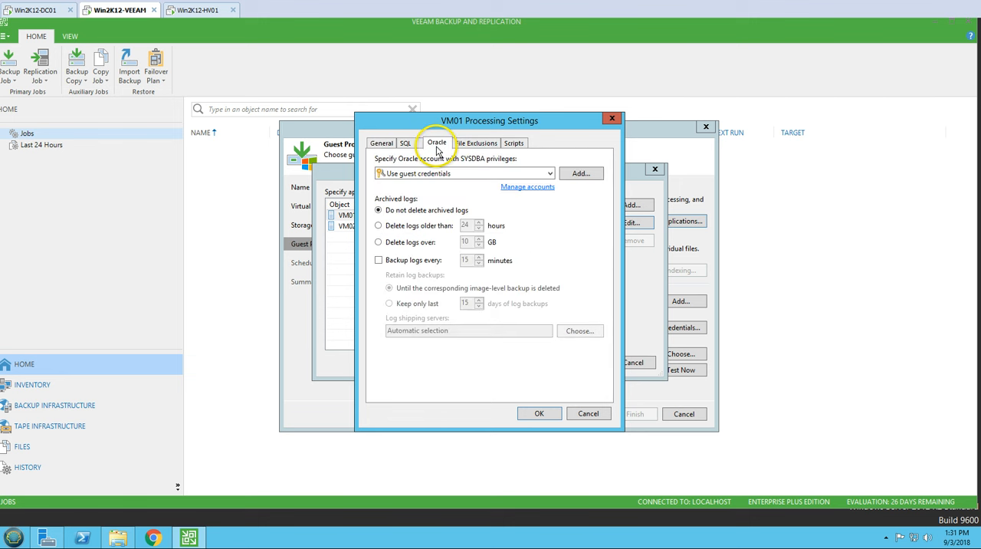
click(405, 144)
click(381, 144)
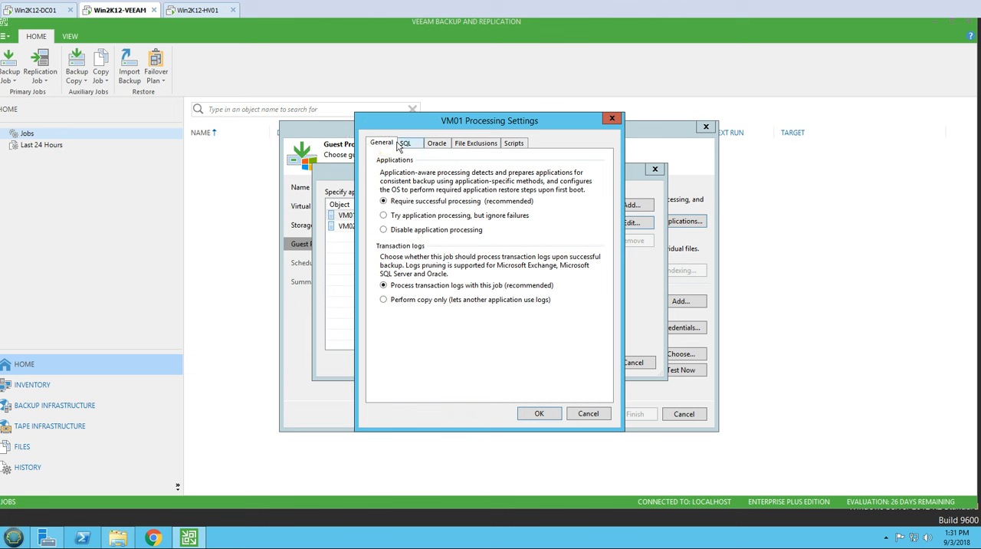
mouse_move(508, 117)
mouse_down()
mouse_move(512, 206)
mouse_move(491, 156)
mouse_move(500, 121)
mouse_up()
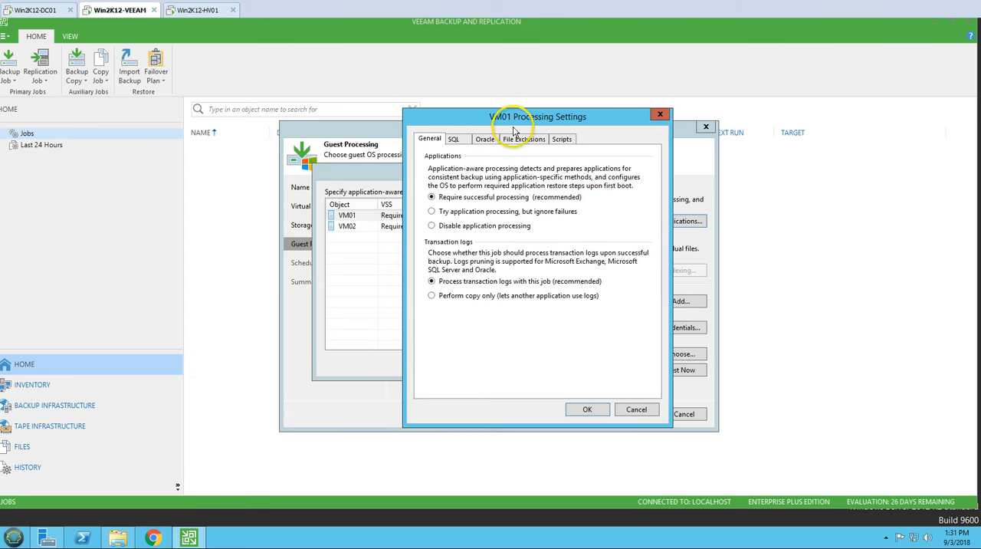
click(457, 140)
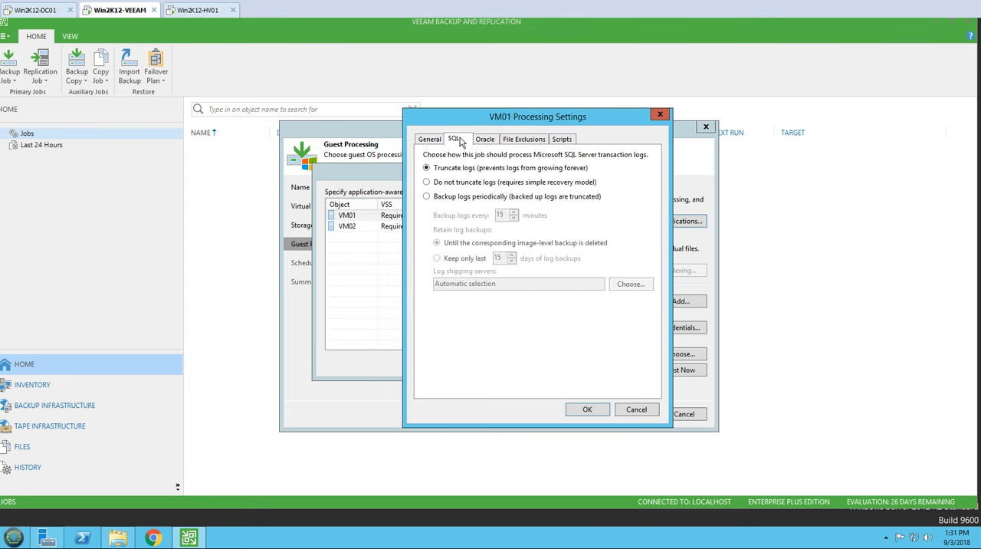
Step: Try the SVC-VEEAM service account as VM01's Oracle account and discard the processing settings
click(489, 139)
click(475, 169)
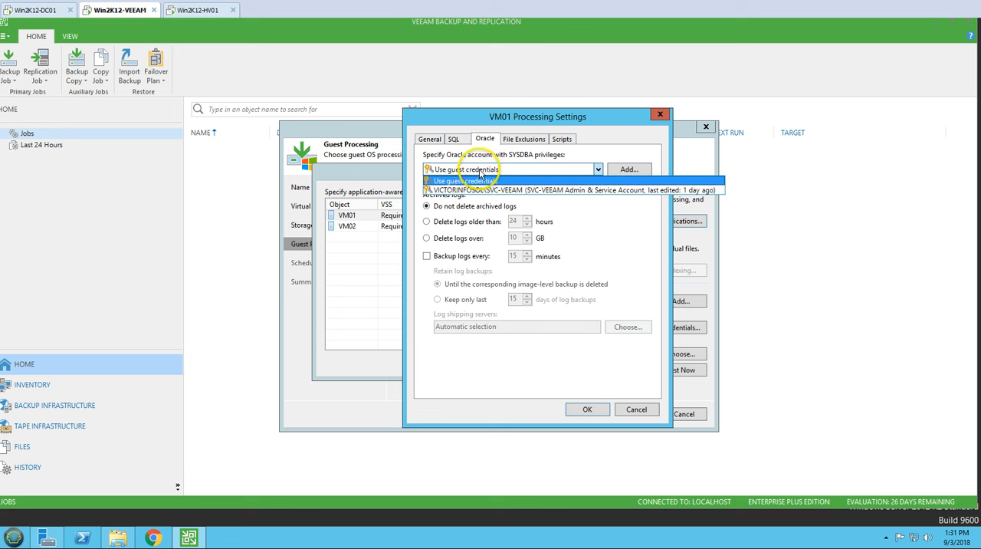
click(477, 190)
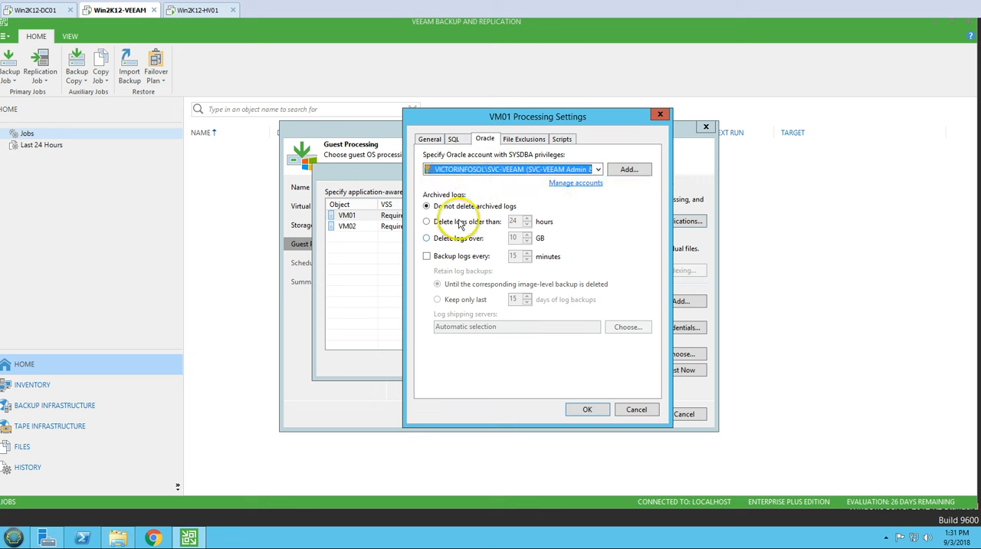
click(635, 410)
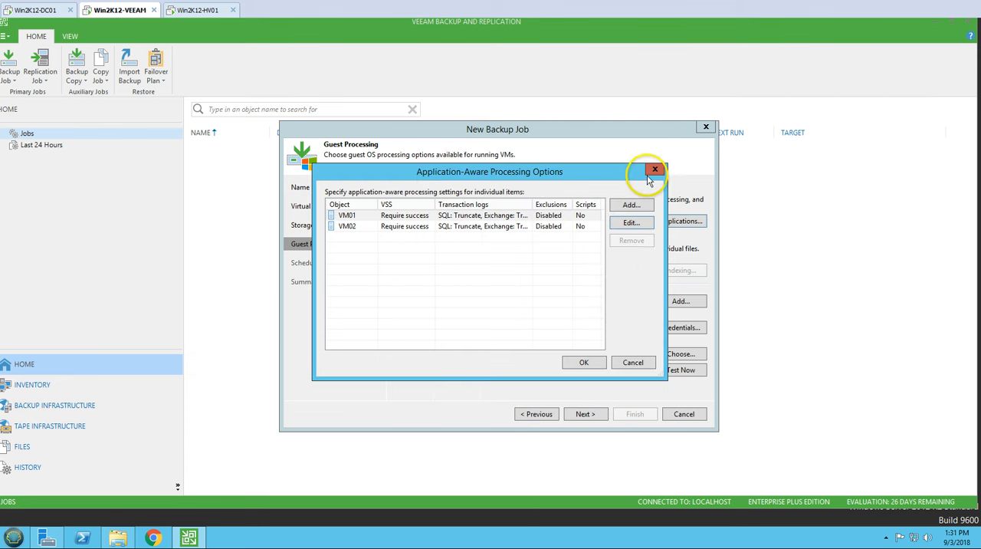
Step: Replace application-aware processing with guest file system indexing and open the indexing options
click(655, 170)
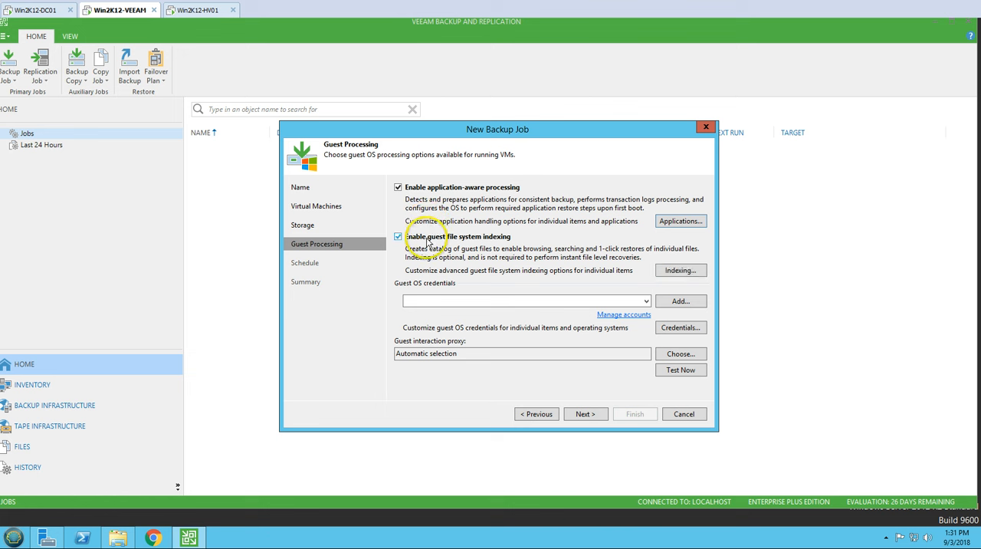
click(646, 301)
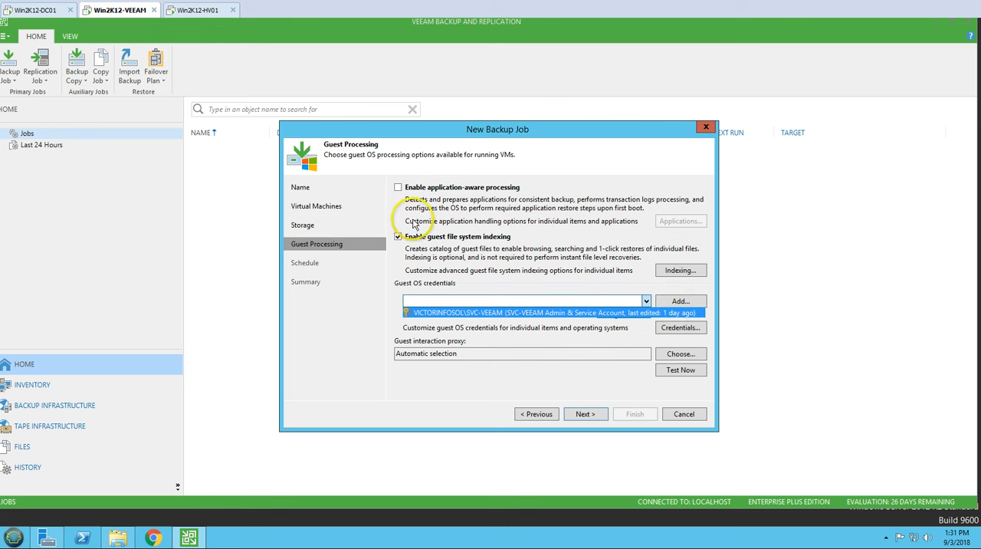
click(681, 272)
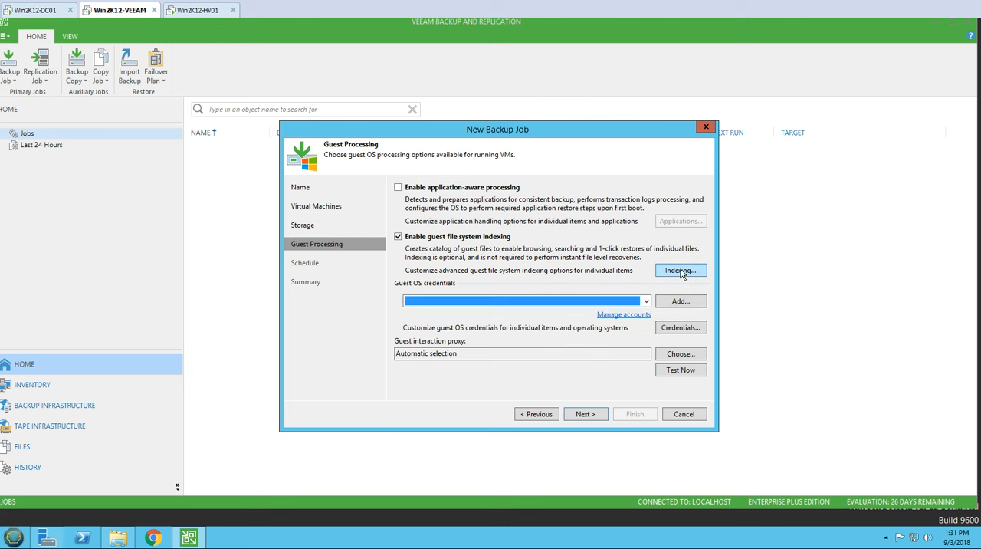
click(681, 272)
Step: Compare the indexing entries of VM01 and VM02 and review the folders excluded from VM02's Windows indexing
click(440, 215)
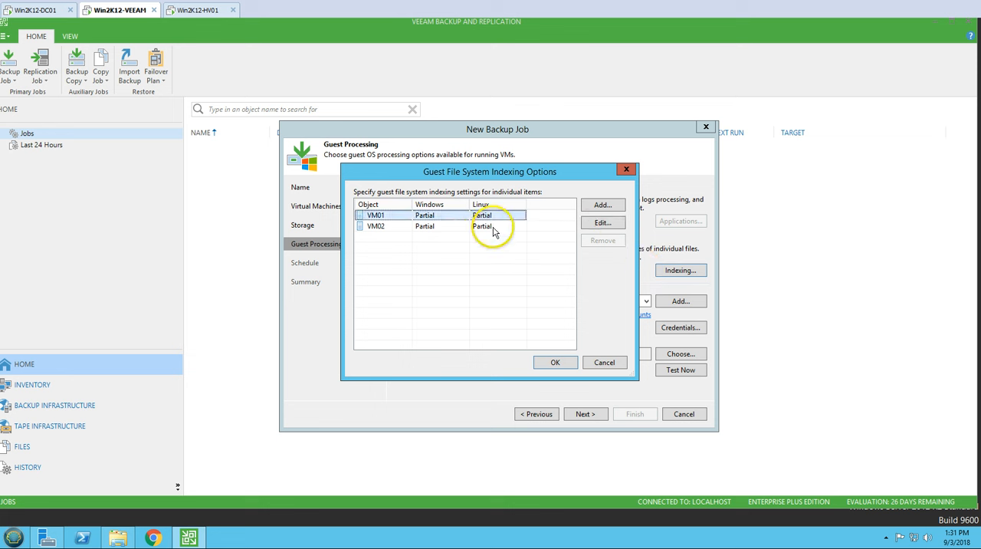
click(443, 226)
click(430, 218)
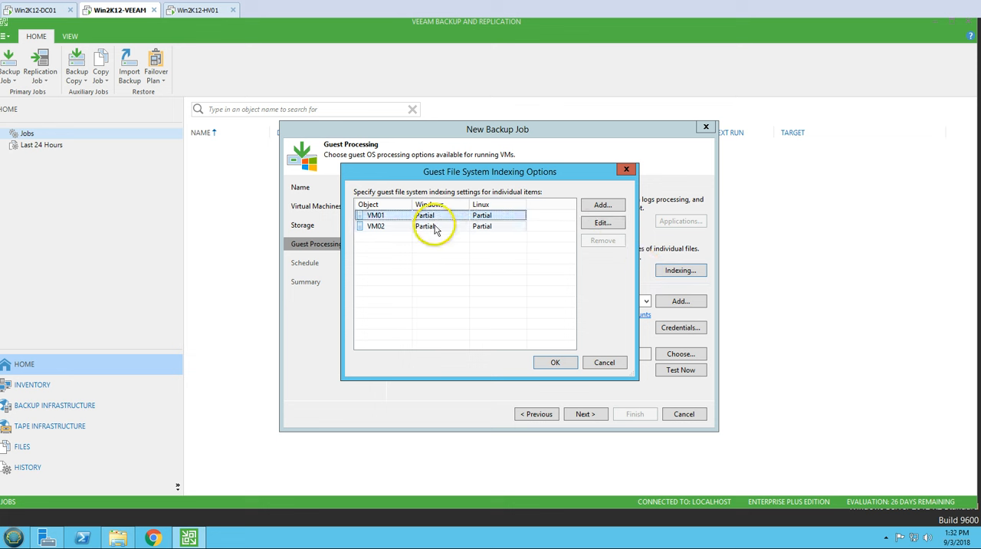
click(435, 228)
click(427, 217)
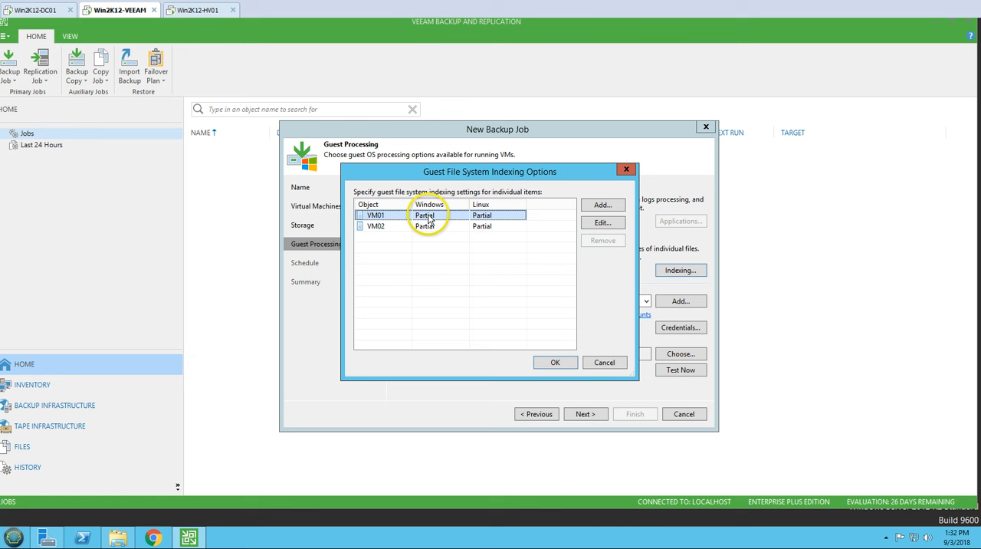
click(429, 227)
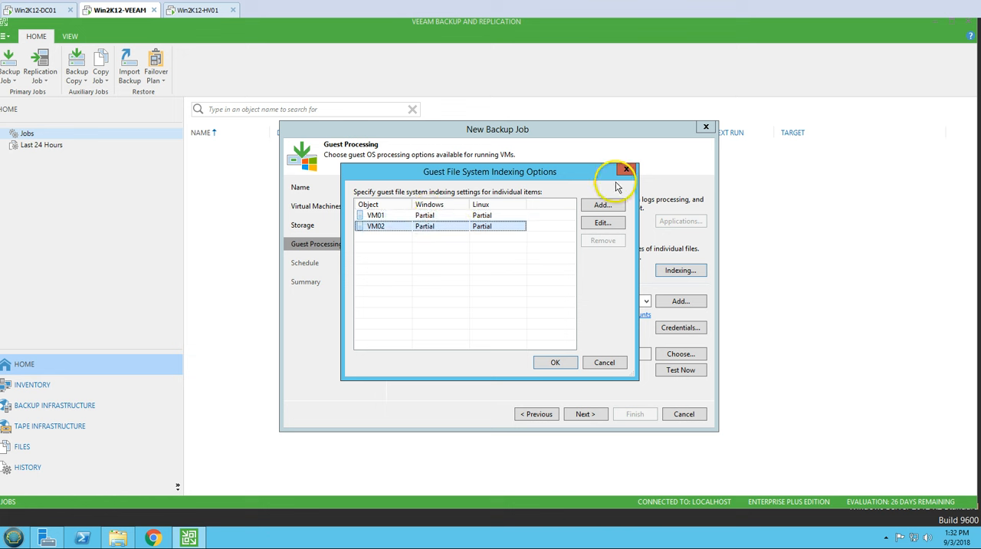
click(601, 224)
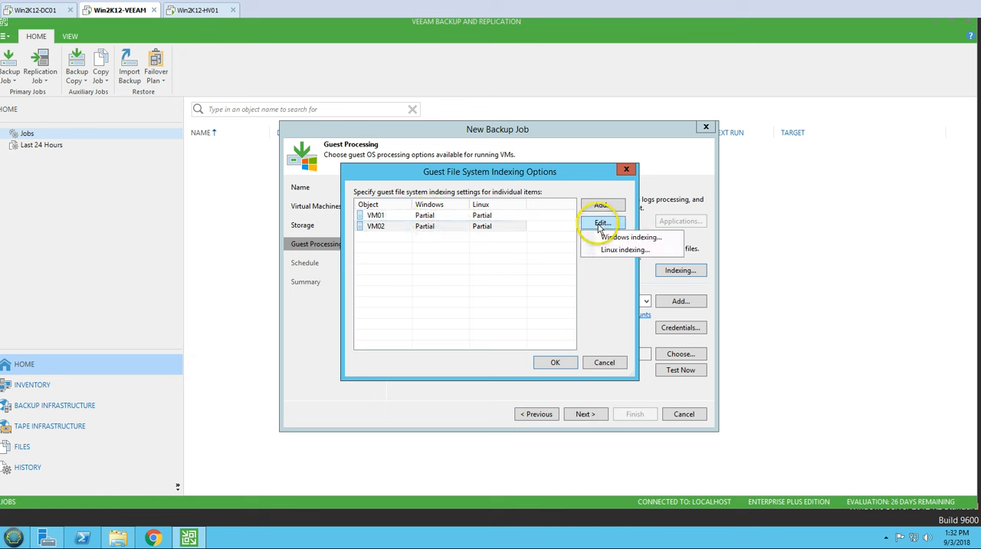
click(618, 237)
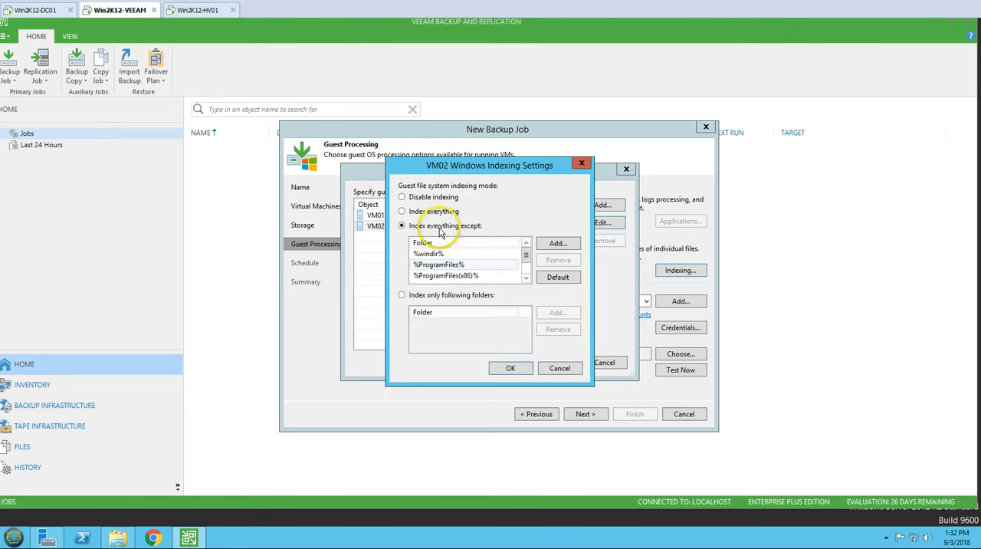
click(526, 279)
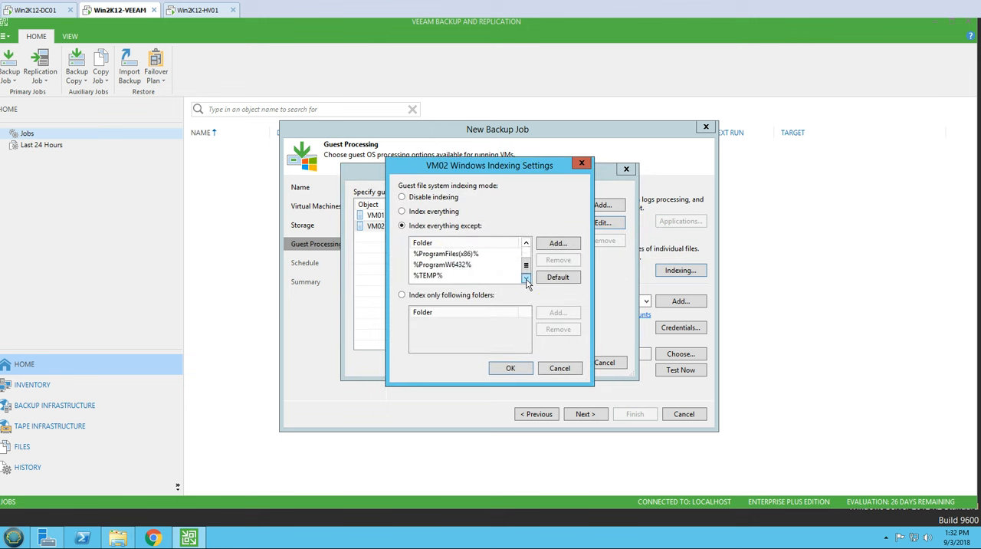
drag(525, 270, 526, 249)
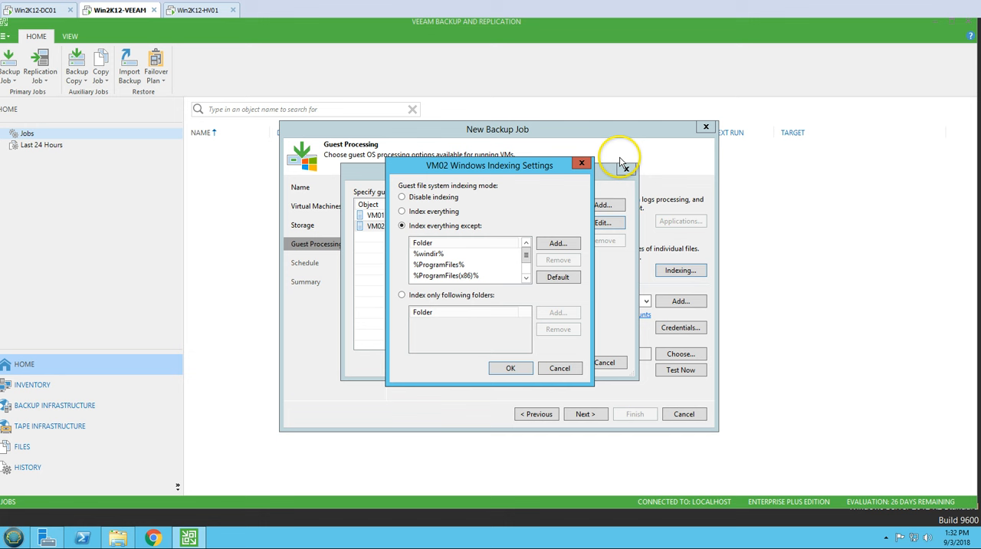
click(582, 166)
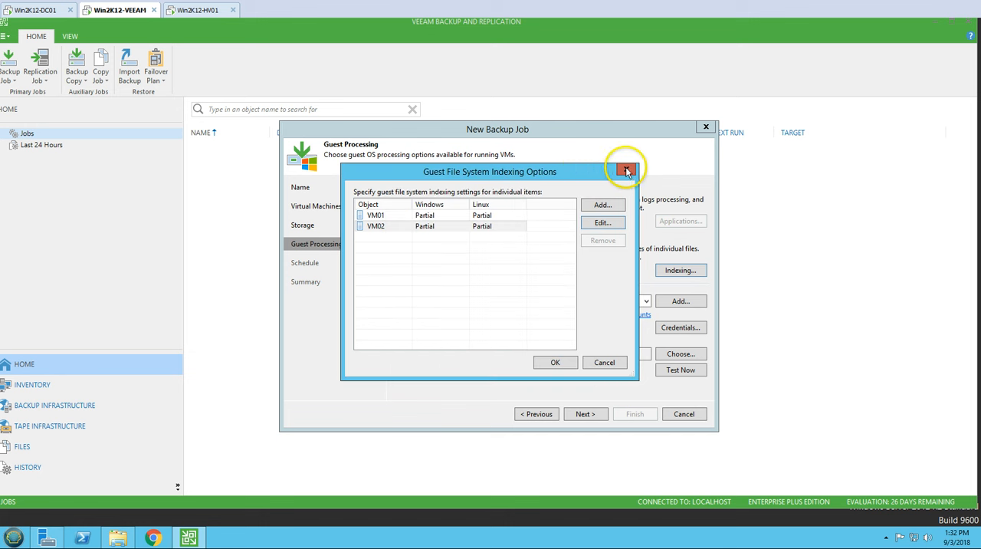
click(627, 170)
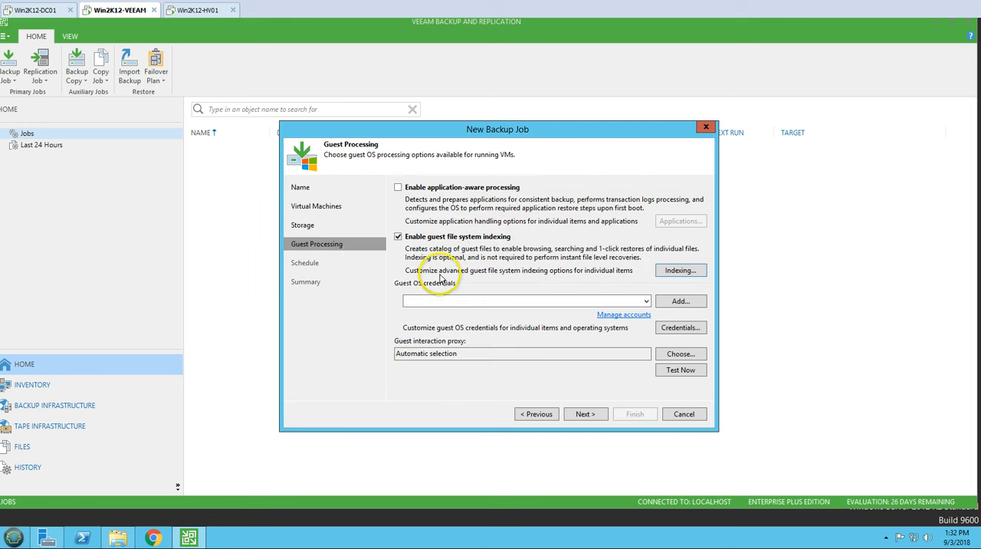
Step: Select the SVC-VEEAM service account as the guest OS credentials and assign it to VM01 as standard credentials
click(646, 302)
click(649, 313)
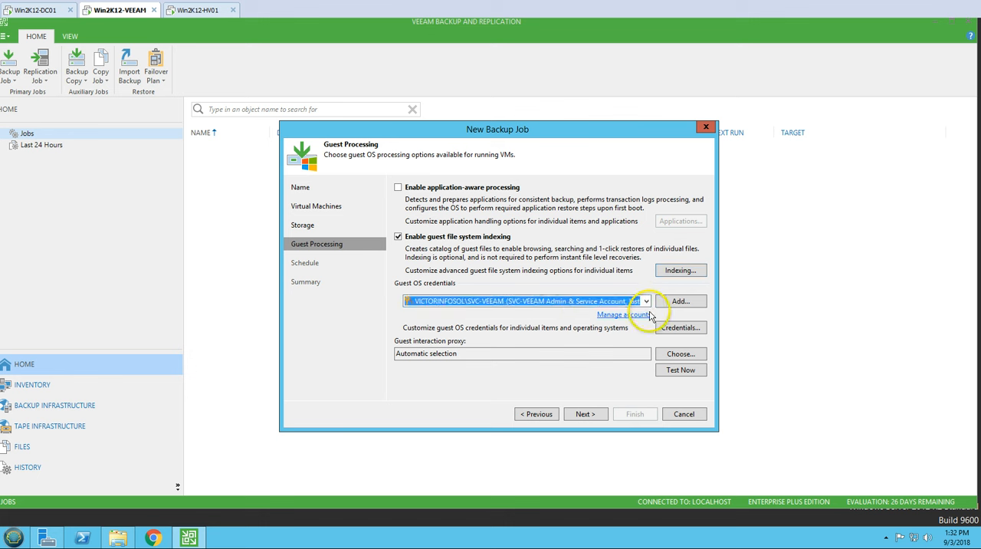
click(681, 328)
click(378, 216)
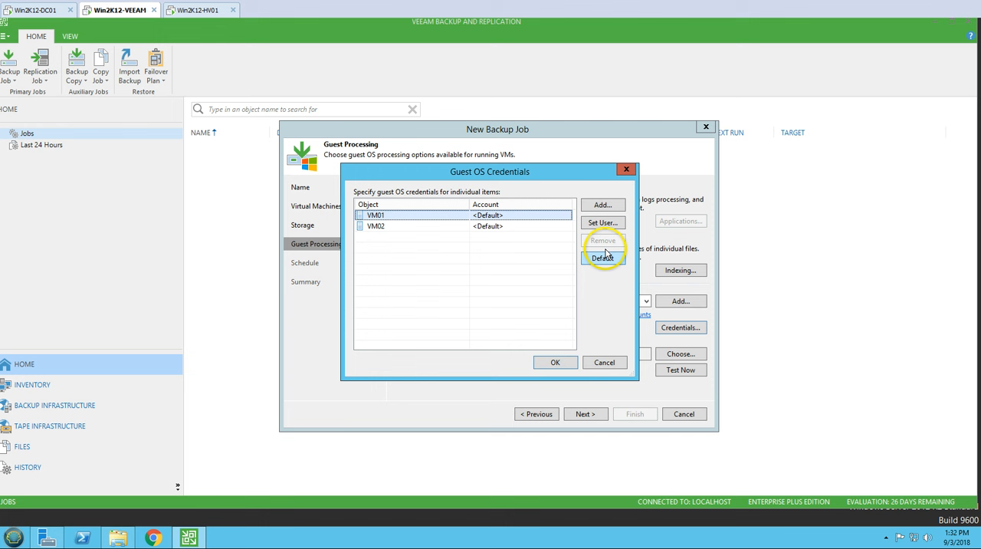
click(603, 223)
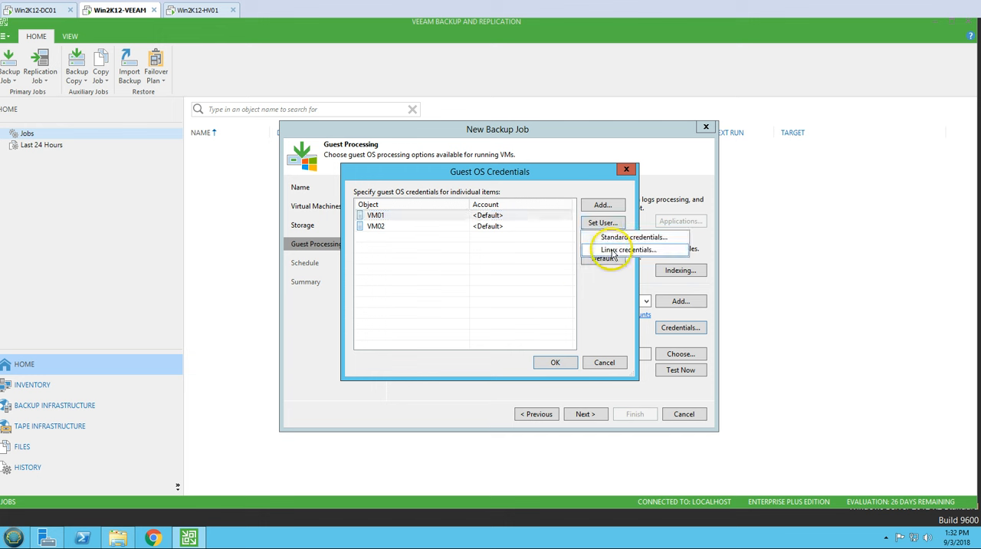
click(612, 236)
click(553, 261)
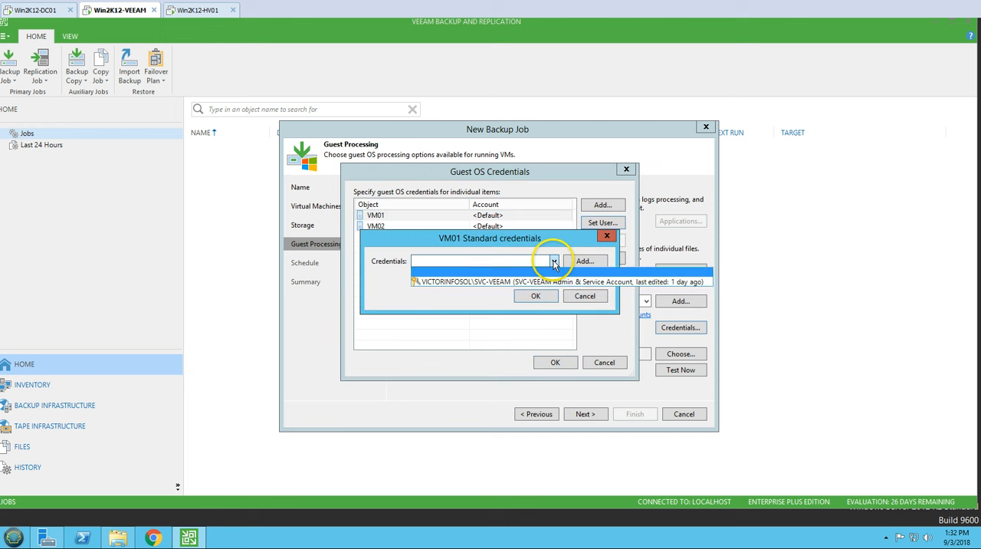
click(506, 280)
click(539, 296)
Step: Assign the SVC-VEEAM service account to VM02 as standard credentials, and test the guest credentials of both VMs
click(536, 227)
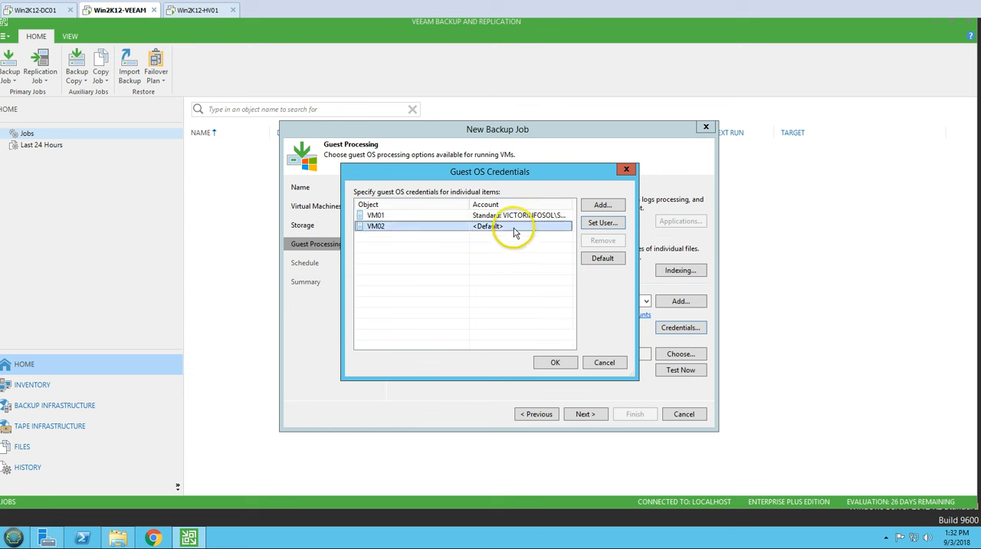
click(611, 227)
click(607, 237)
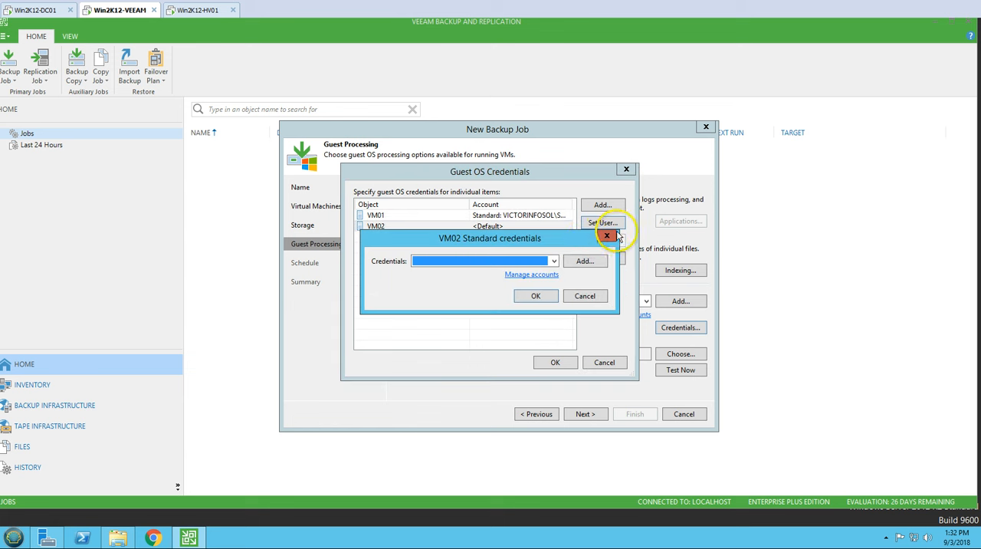
click(483, 261)
click(460, 263)
click(460, 263)
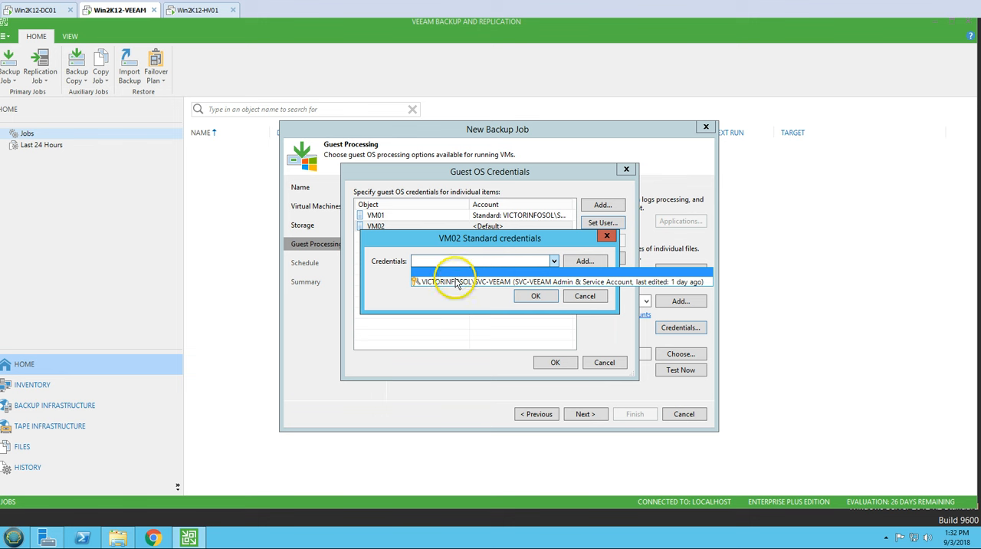
click(452, 280)
click(538, 295)
click(555, 361)
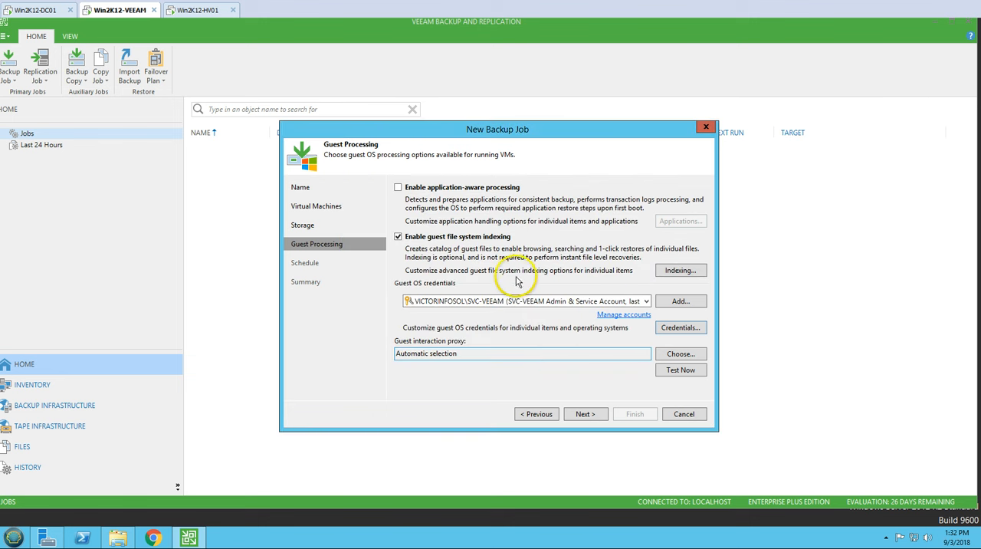
click(681, 370)
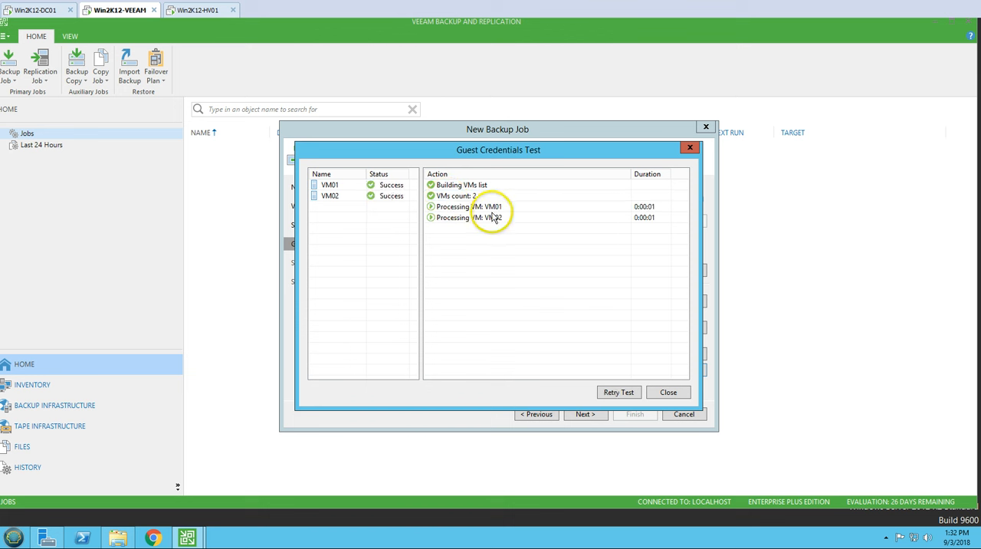
Step: Review the guest credentials test actions for VM01 and VM02, and close the test results
click(351, 187)
click(354, 198)
click(351, 186)
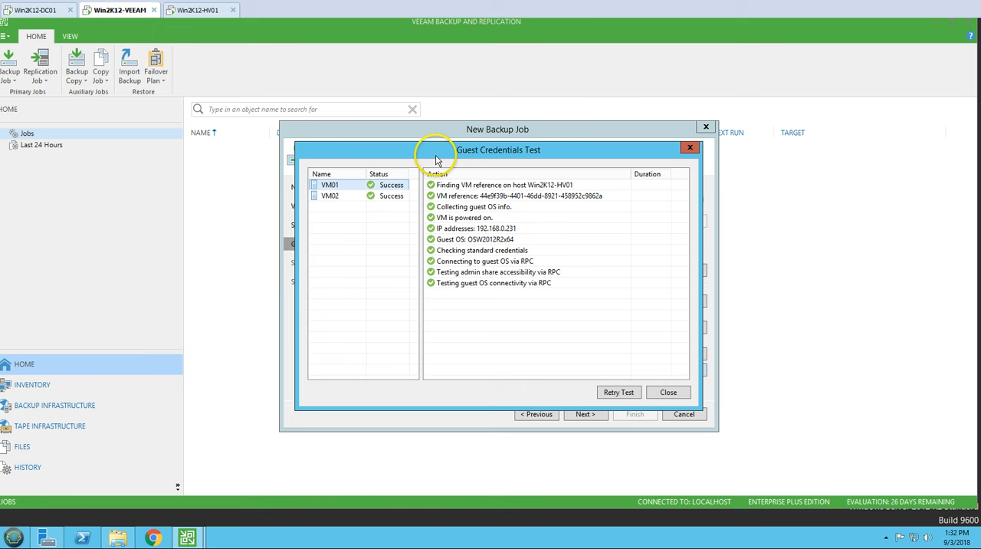
drag(642, 60, 734, 25)
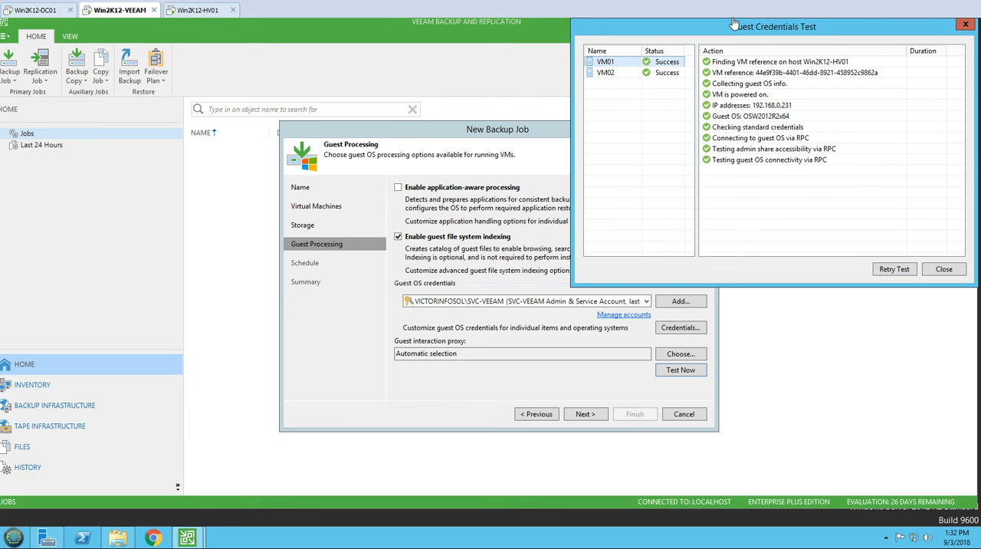
mouse_move(749, 32)
mouse_down()
mouse_move(456, 97)
mouse_move(258, 46)
mouse_up()
key(Down)
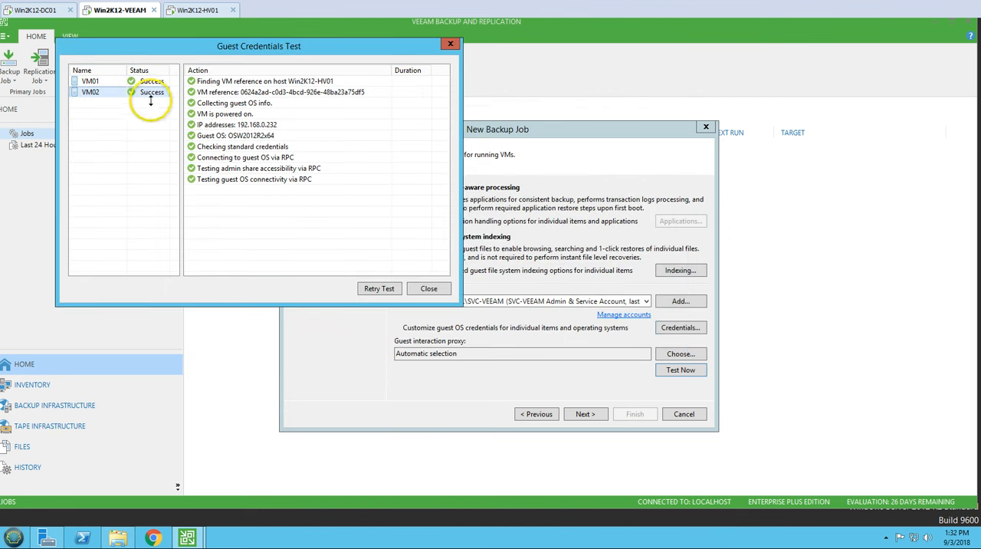
click(111, 82)
click(111, 92)
click(111, 84)
click(111, 92)
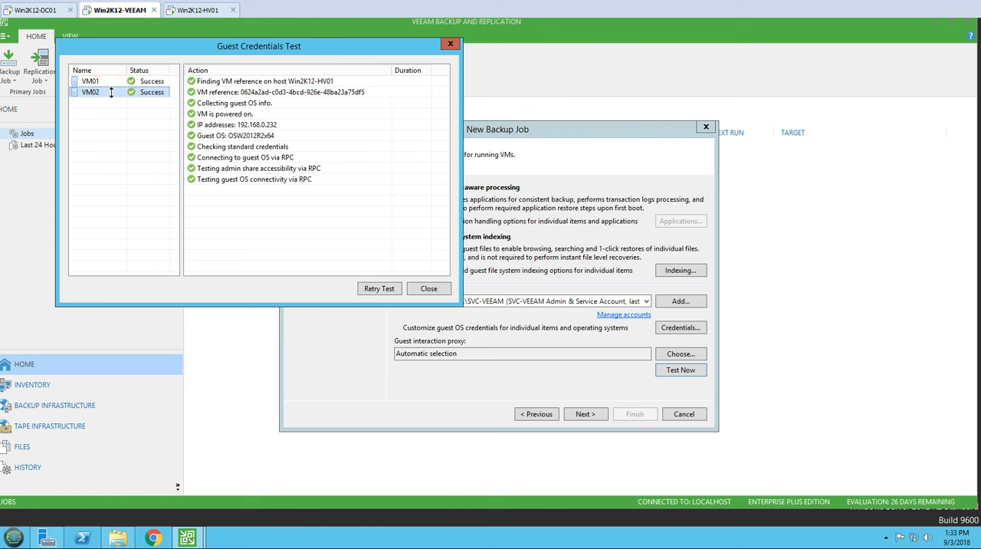
click(111, 92)
click(420, 288)
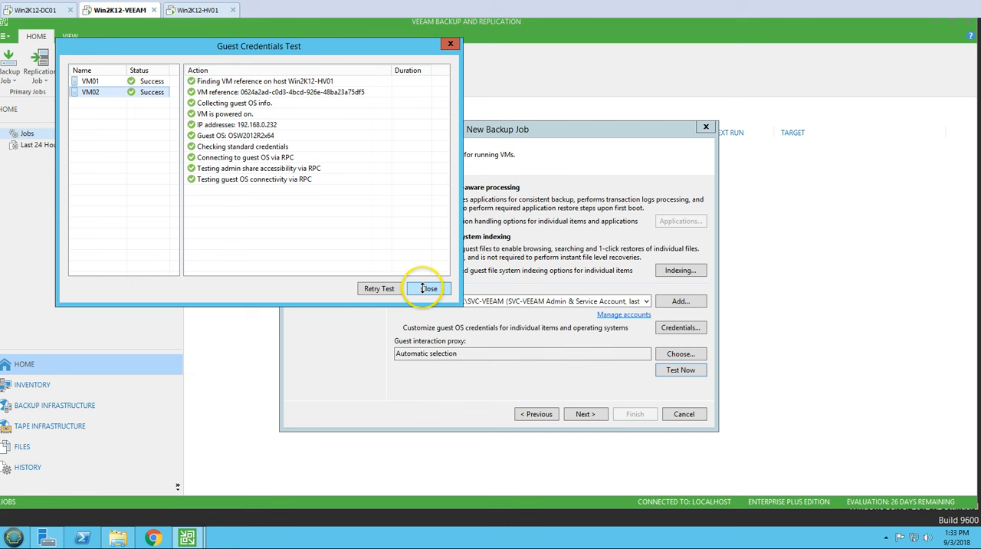
click(99, 83)
click(415, 287)
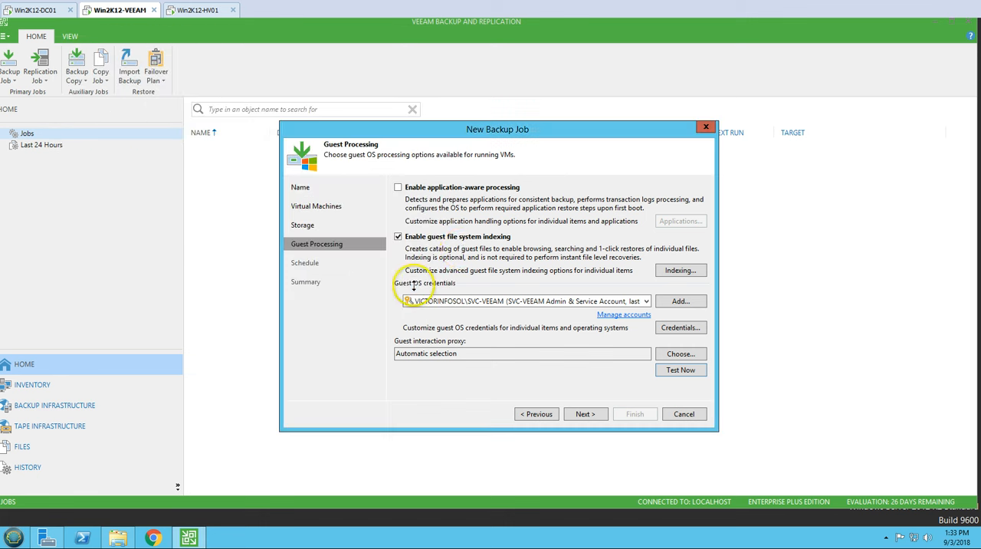
Step: Disable guest file system indexing and schedule the job to run automatically every day at 8:00 PM
click(437, 233)
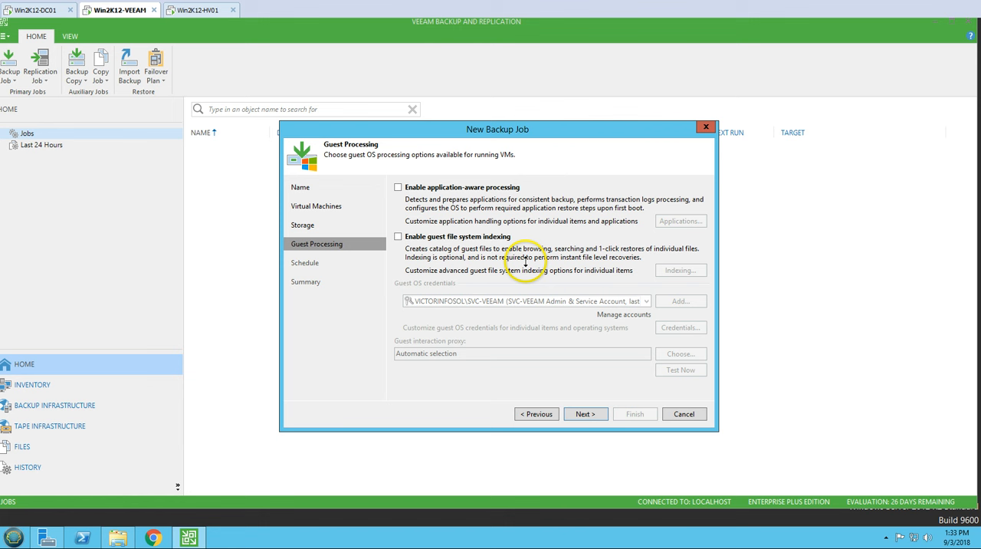
click(585, 414)
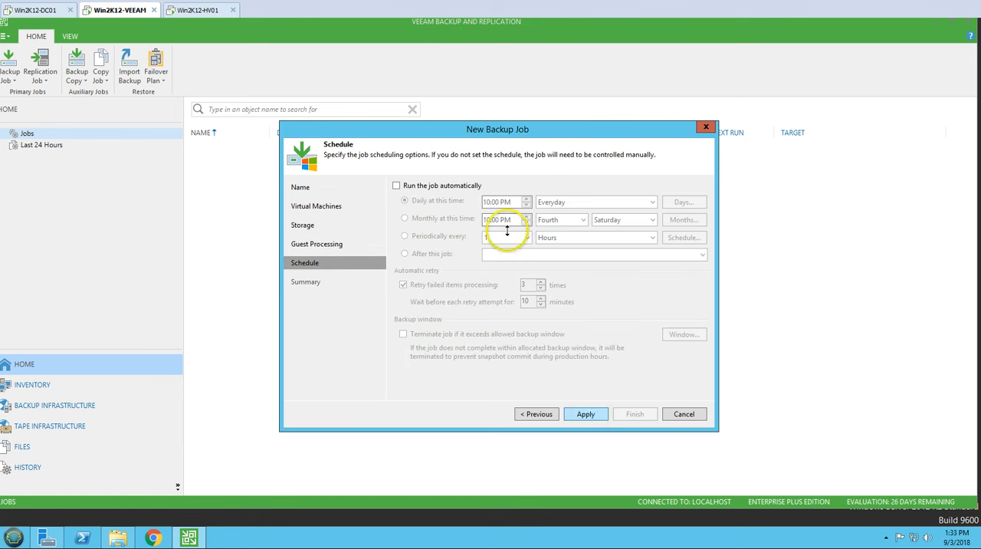
click(419, 186)
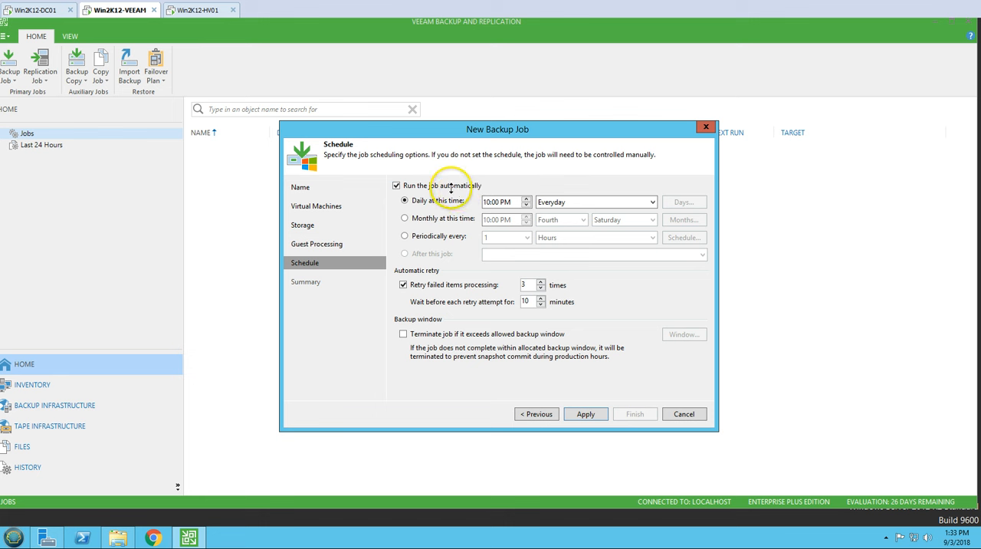
click(452, 187)
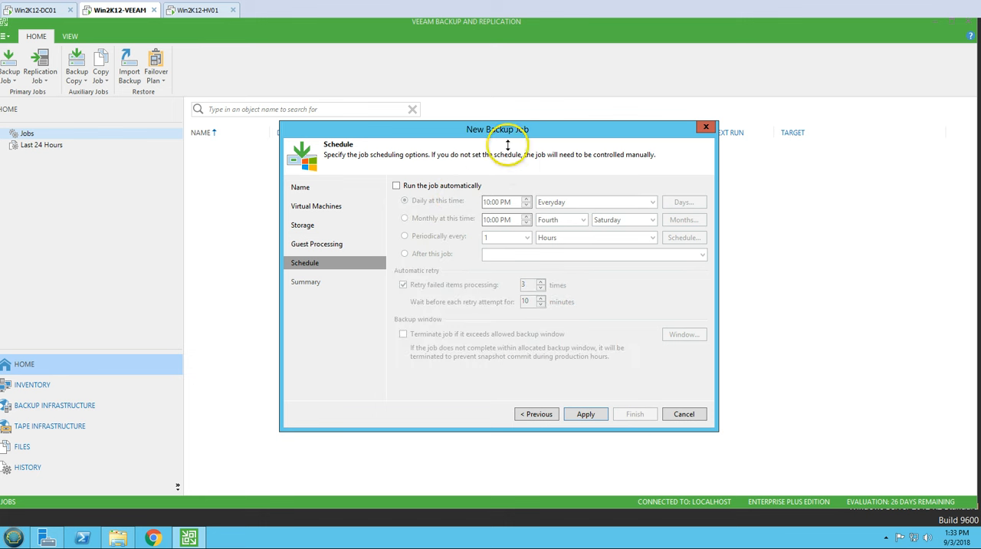
drag(507, 129, 419, 125)
click(414, 197)
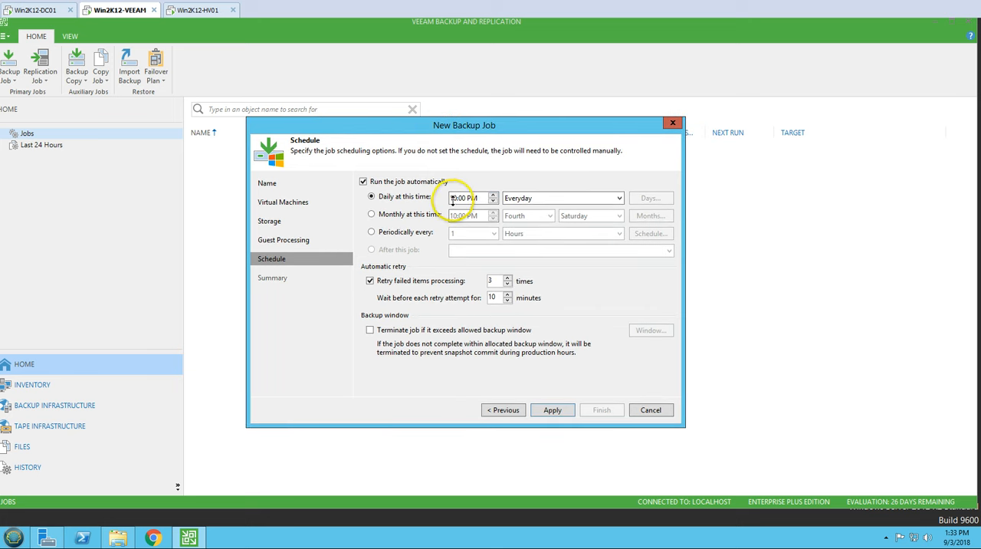
click(456, 197)
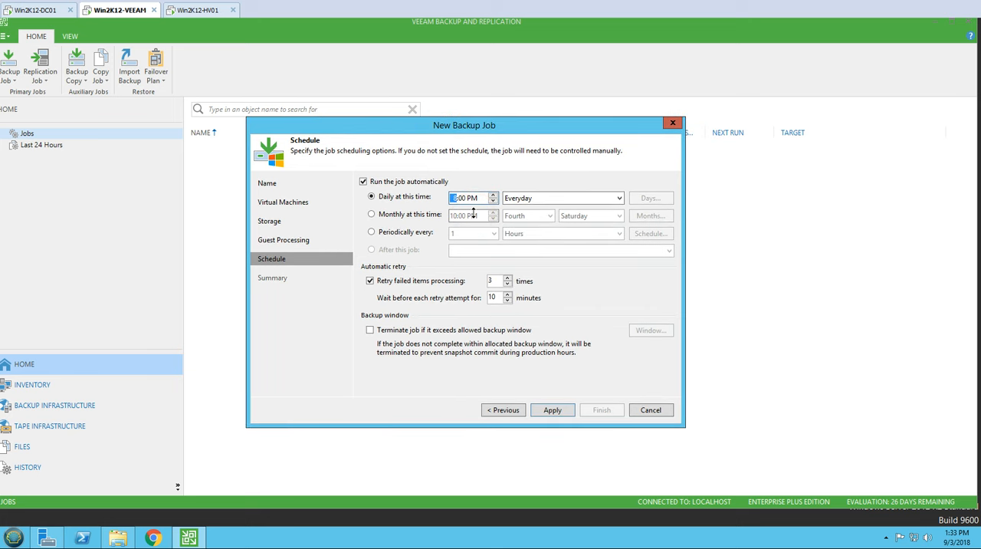
click(519, 197)
click(525, 197)
Step: Set automatic retry to 2 times with a 5-minute wait between attempts, and apply the schedule
drag(506, 299, 416, 304)
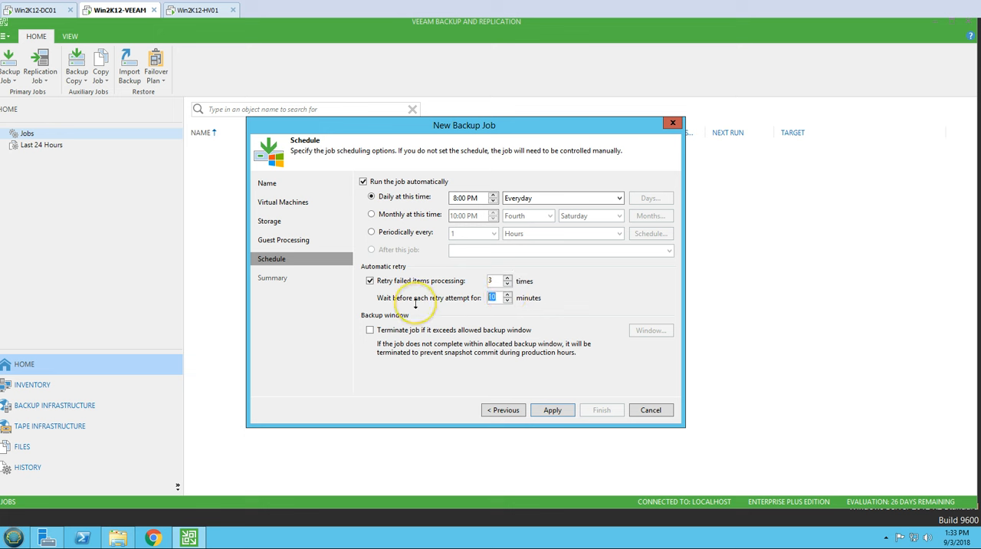
drag(488, 281, 458, 291)
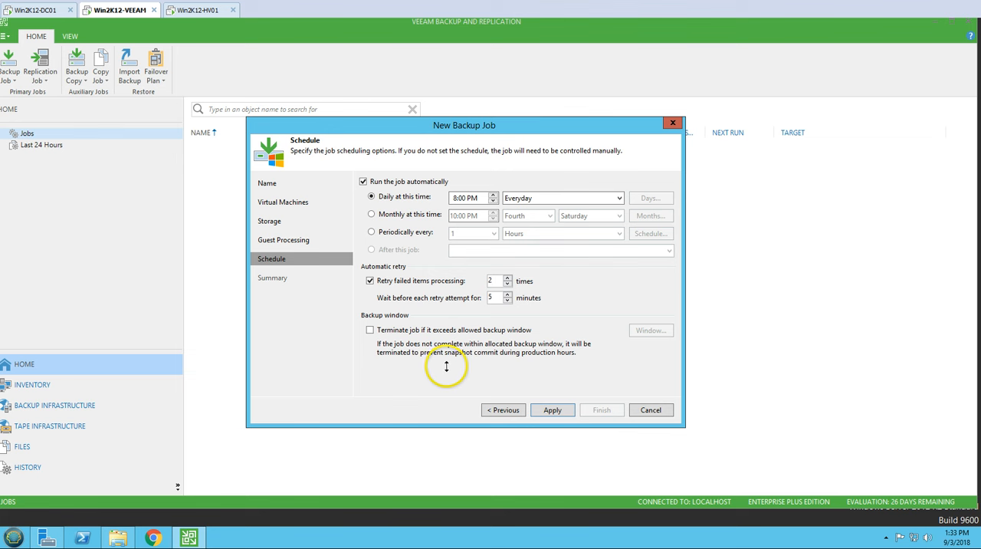
click(552, 410)
drag(445, 119, 486, 163)
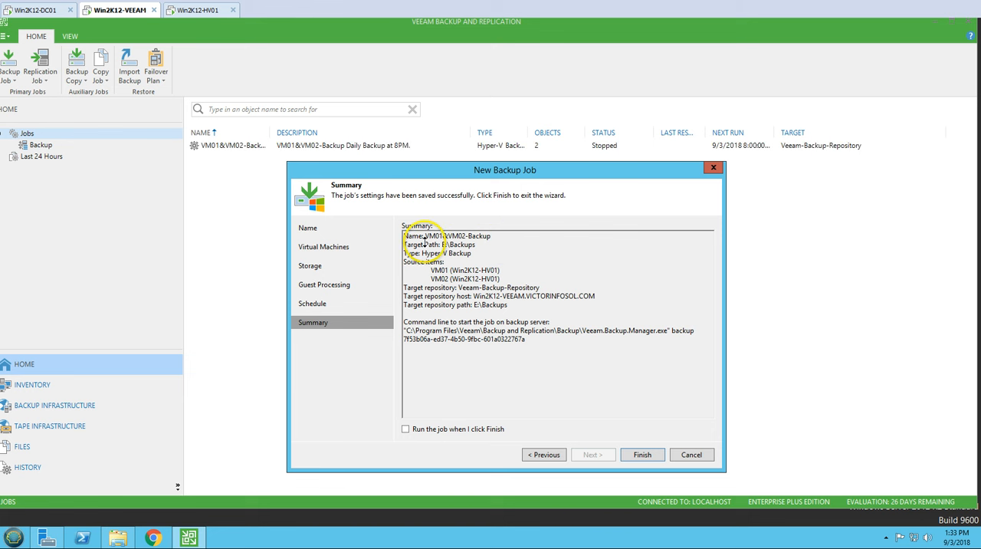
Step: Review the job summary's target path, type, source items, target repository details and start command line
mouse_move(412, 237)
mouse_down()
mouse_move(493, 238)
mouse_move(408, 244)
mouse_up()
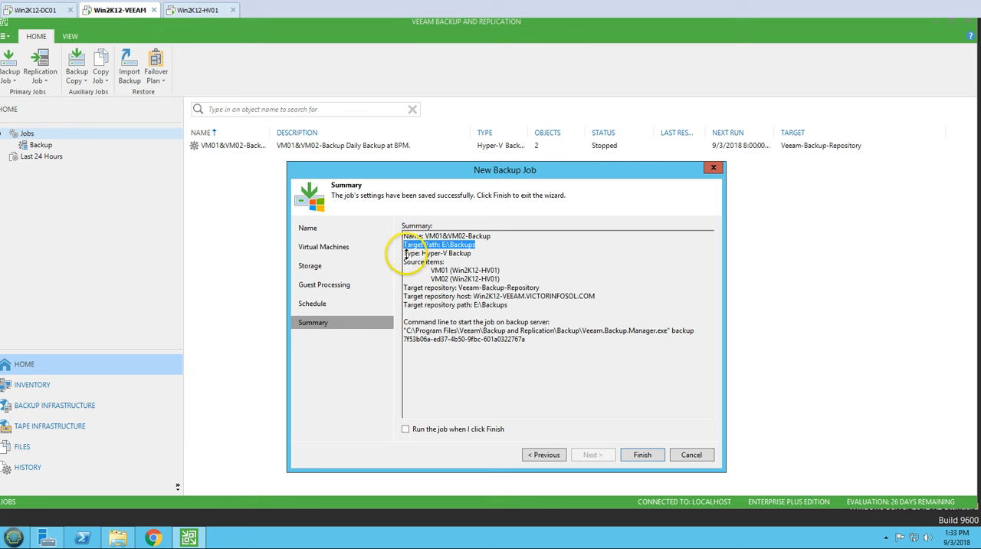
drag(405, 254, 481, 259)
click(460, 264)
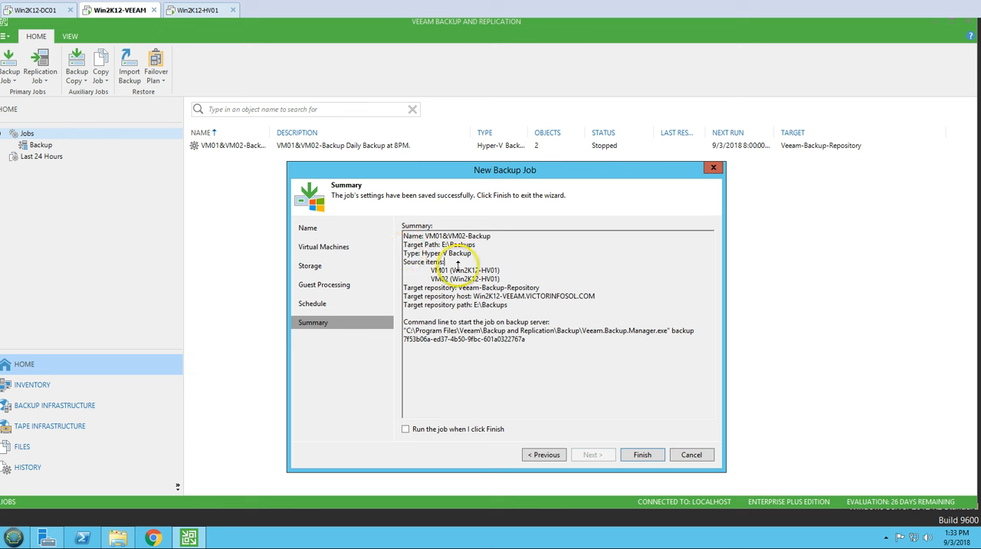
drag(408, 263, 514, 280)
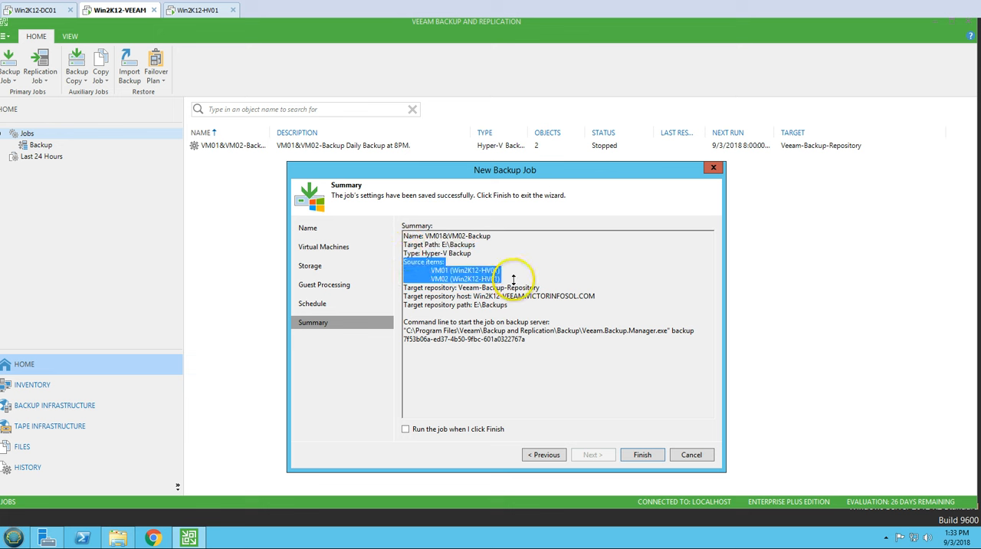
click(488, 279)
drag(432, 271, 514, 277)
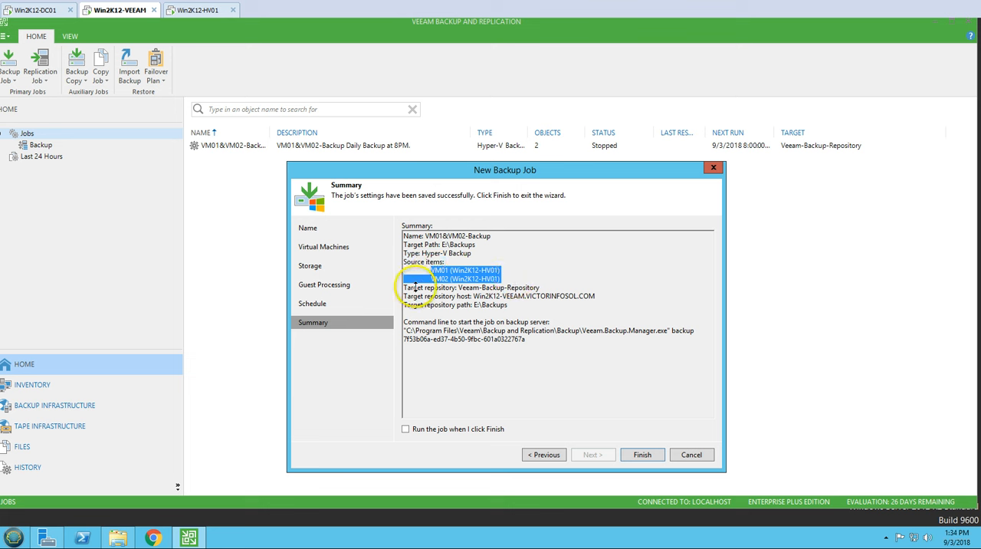
drag(403, 287, 519, 291)
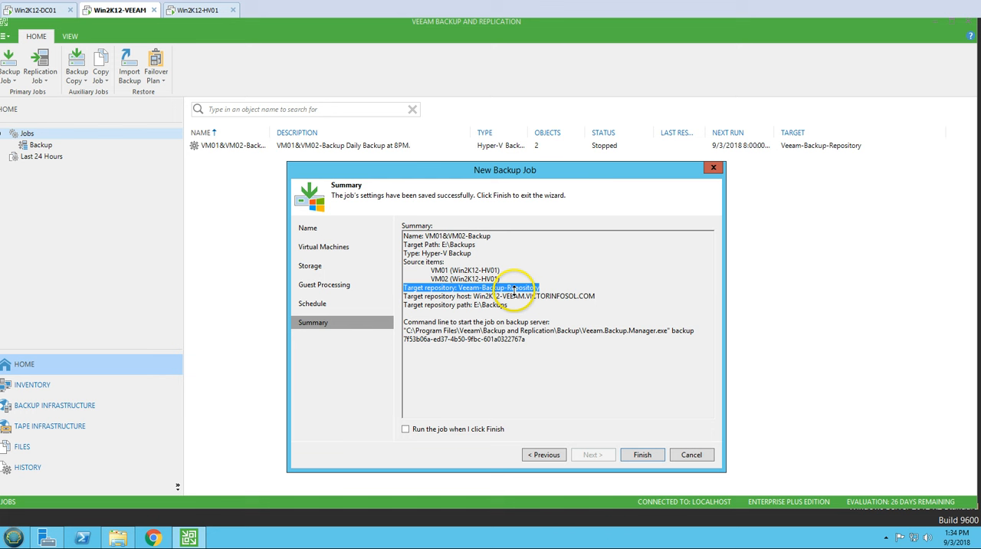
drag(406, 297, 598, 300)
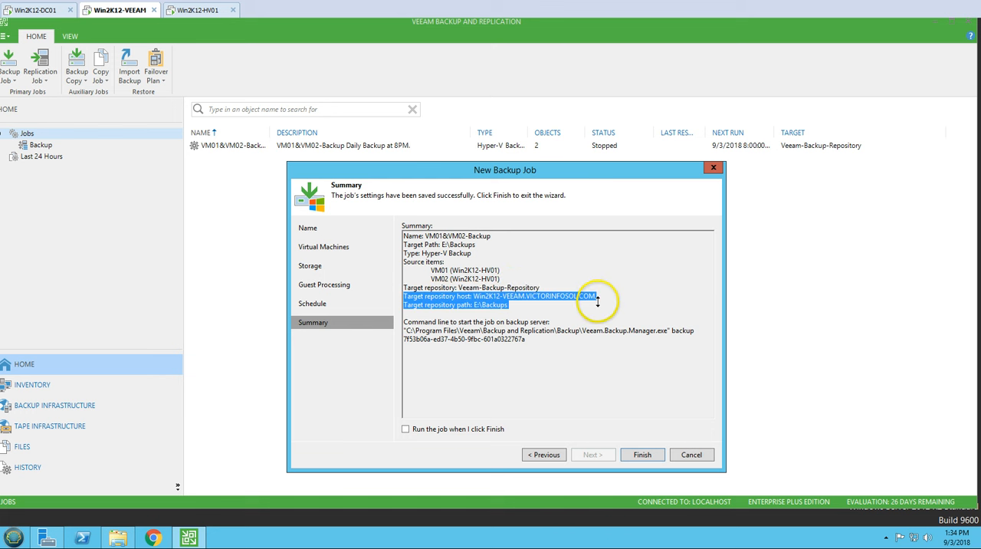
click(574, 311)
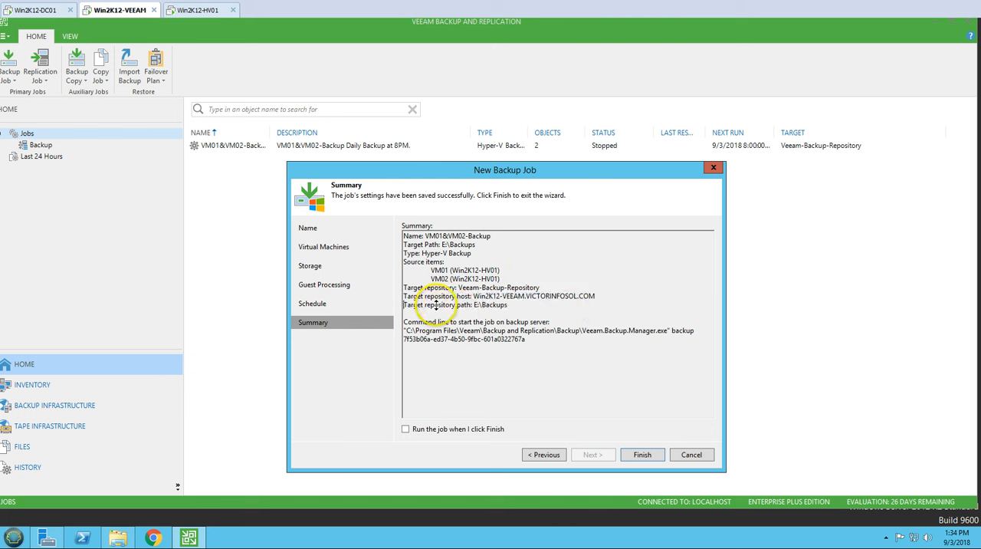
drag(435, 304, 507, 305)
drag(404, 322, 537, 333)
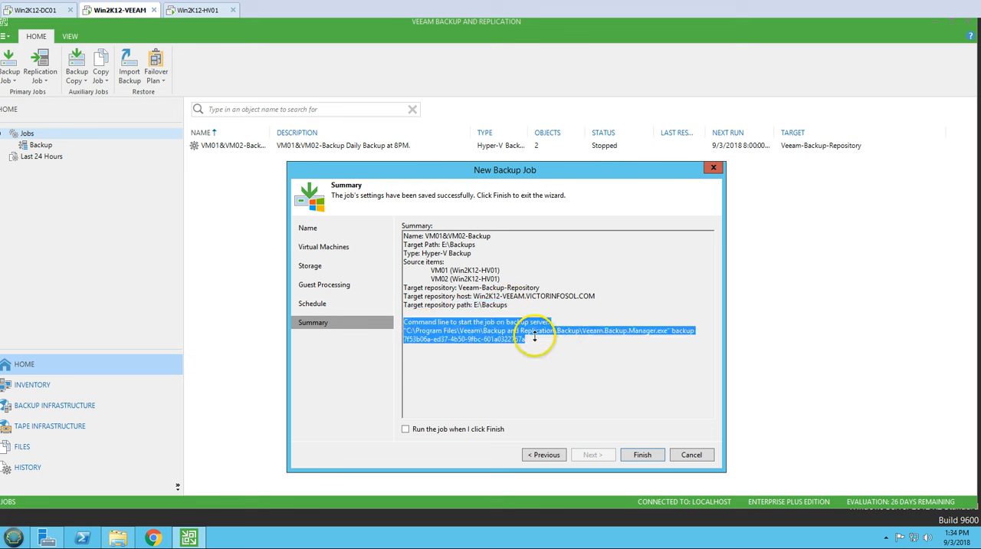
click(526, 361)
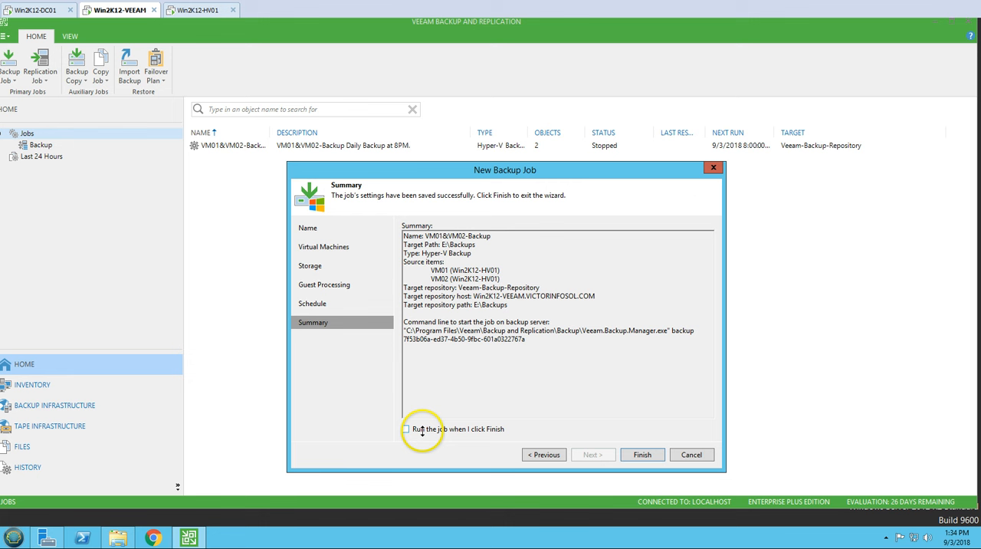
Step: Finish the wizard with the job set to run immediately, and select the VM01&VM02-Backup job to show its progress
click(469, 430)
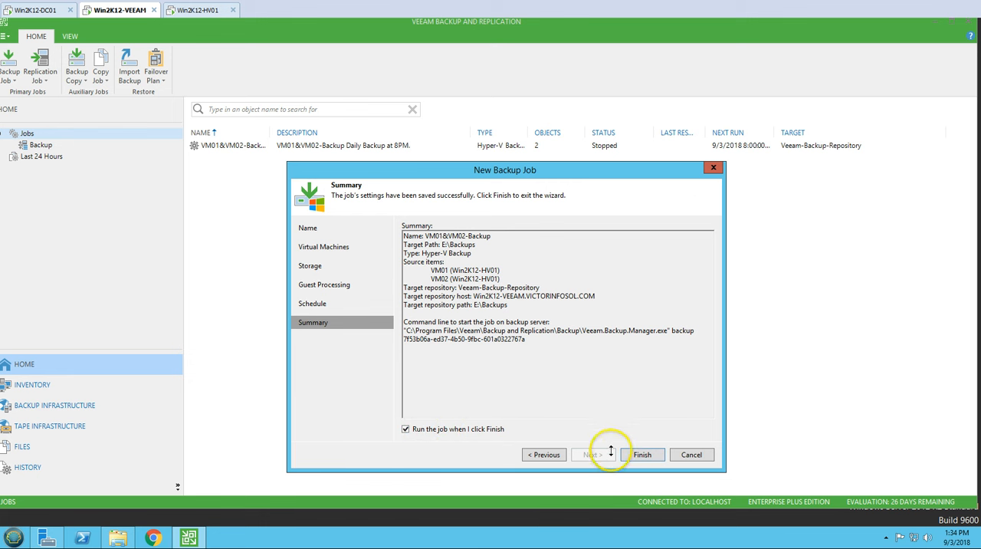
click(640, 454)
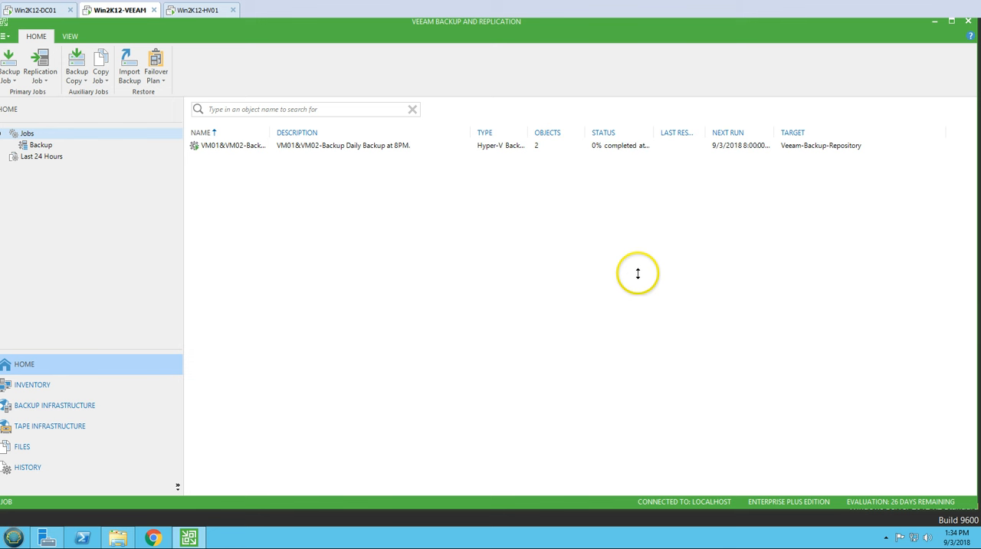
click(394, 147)
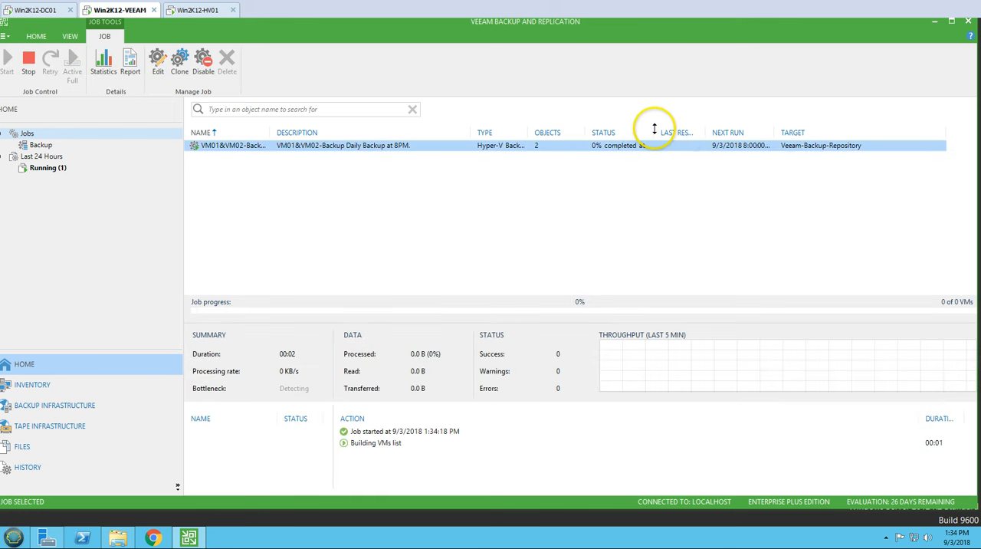
Step: View the running VM01&VM02-Backup session and check the processing actions of VM01 and VM02
click(47, 168)
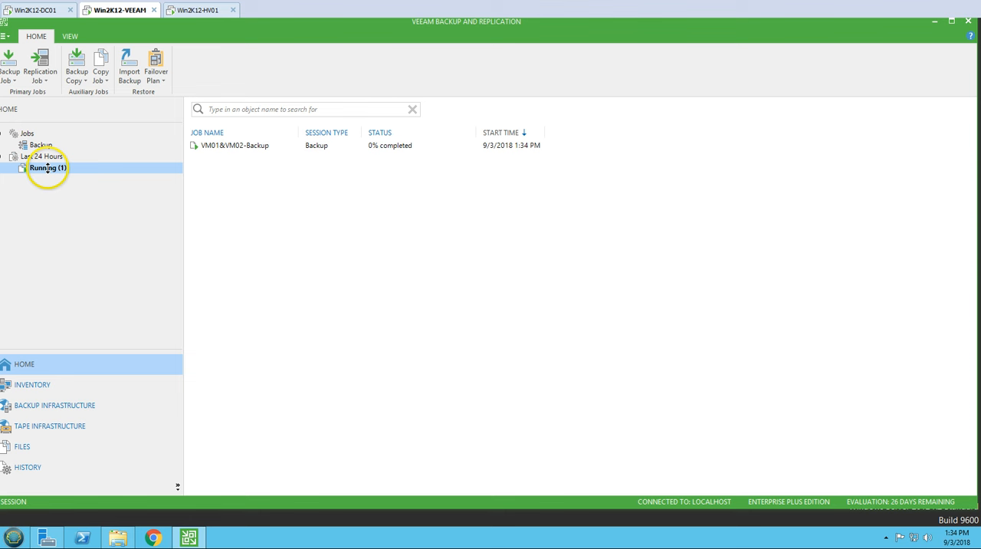
click(238, 145)
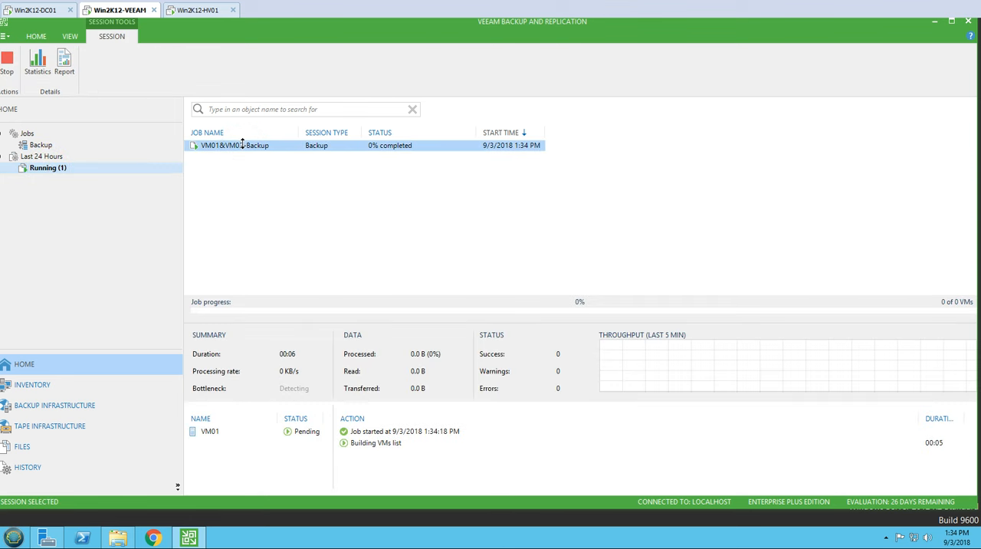
click(236, 431)
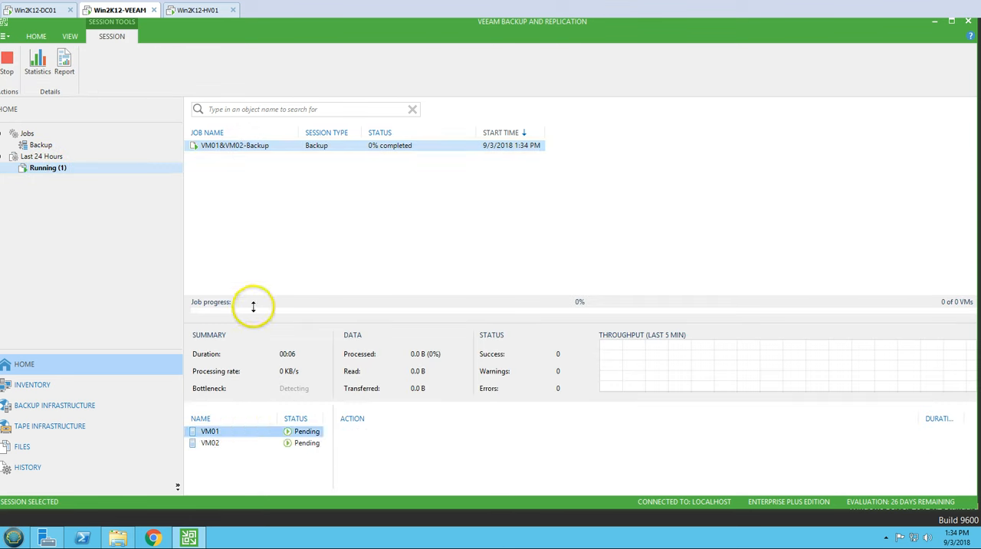
click(230, 442)
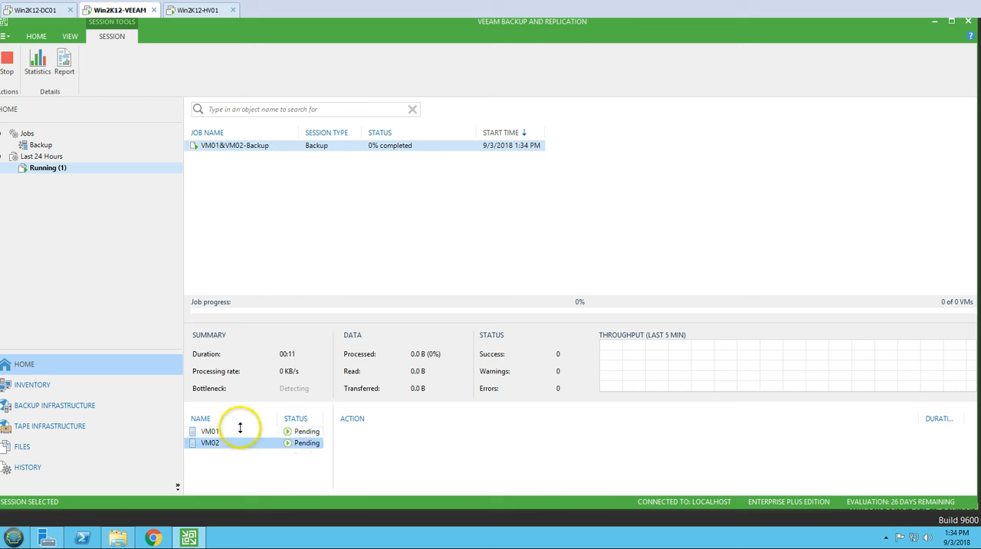
click(240, 430)
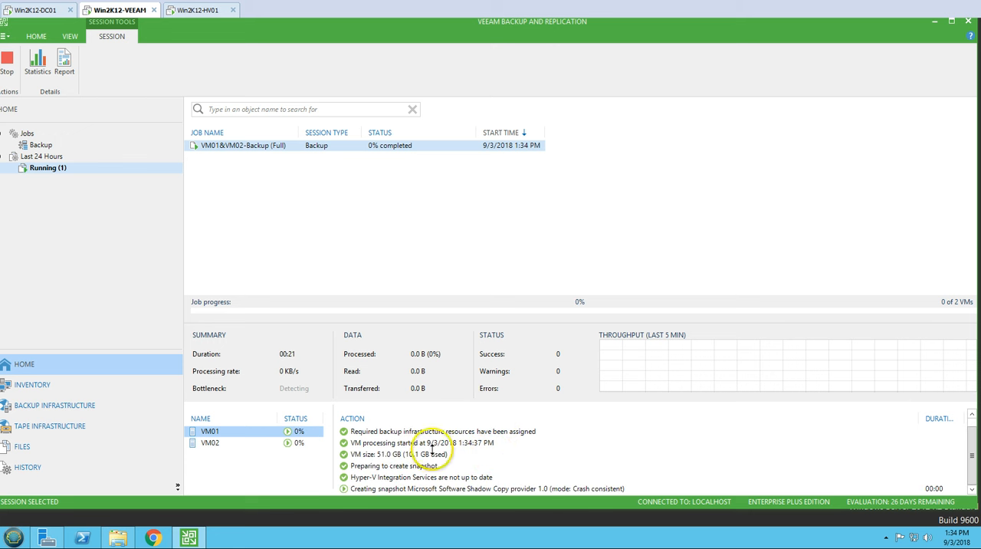
Step: Open the backup session's statistics window with full details and inspect VM01's processing actions
double_click(331, 145)
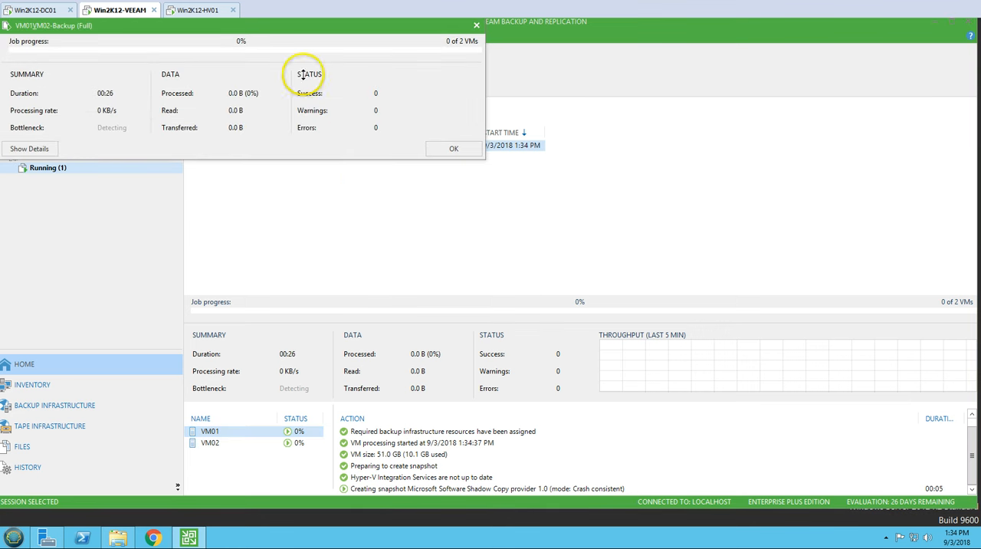
click(31, 149)
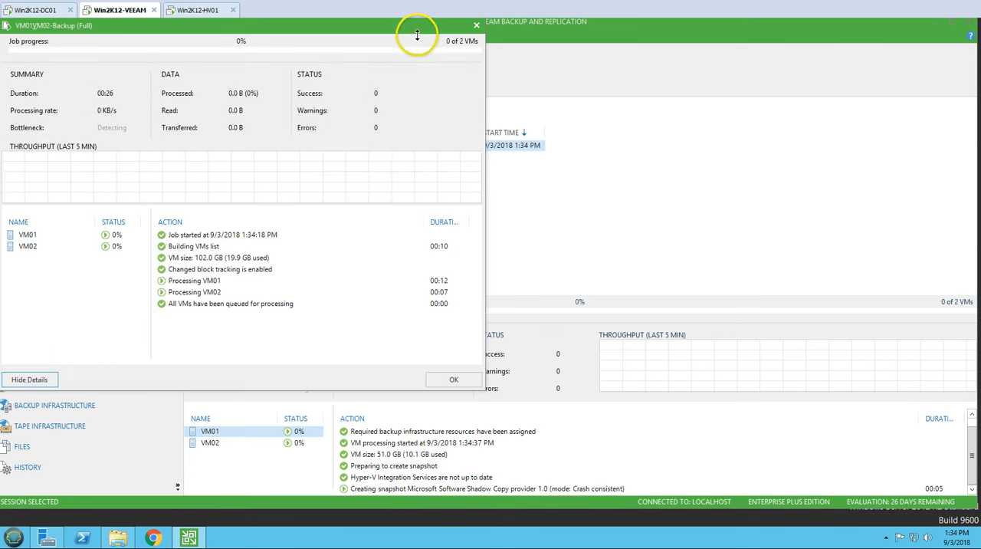
drag(381, 24, 574, 50)
click(248, 260)
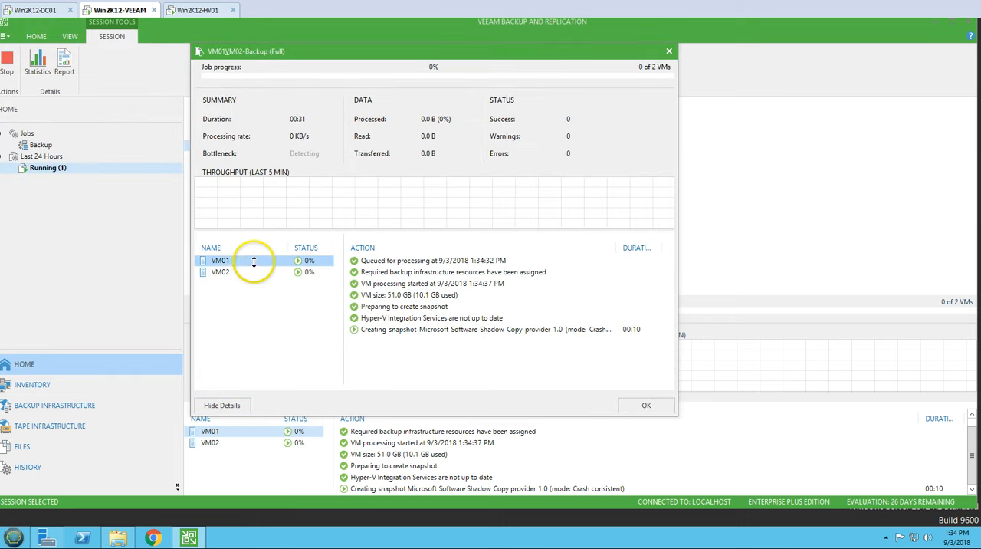
Step: Compare the processing actions of VM02 and VM01 in the statistics window, then select VM01's Hard disk 1 read action
click(248, 272)
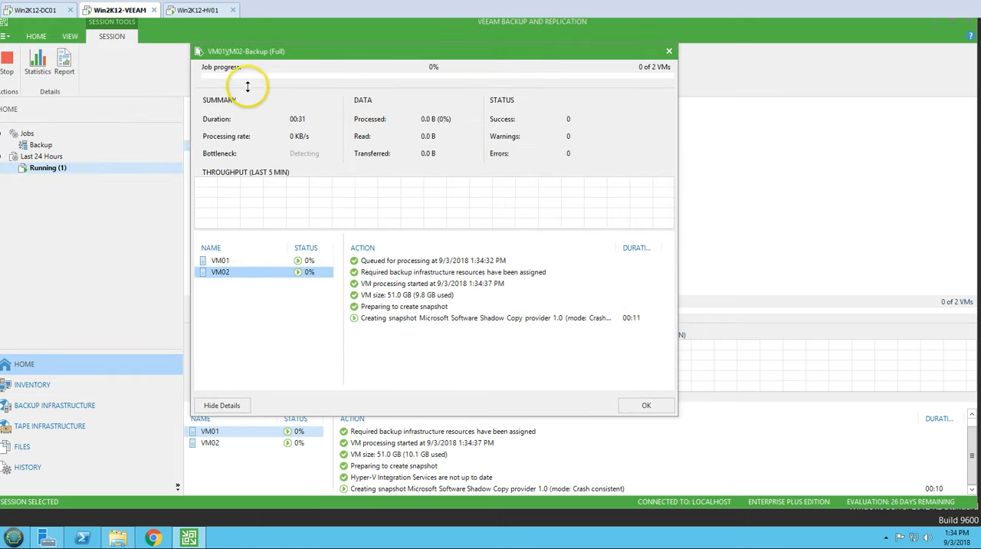
click(239, 260)
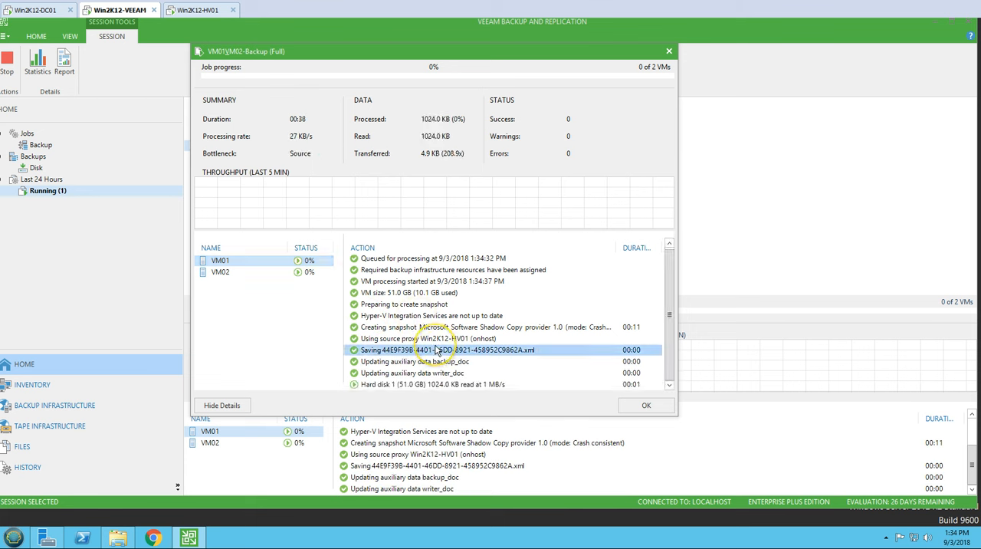
click(452, 384)
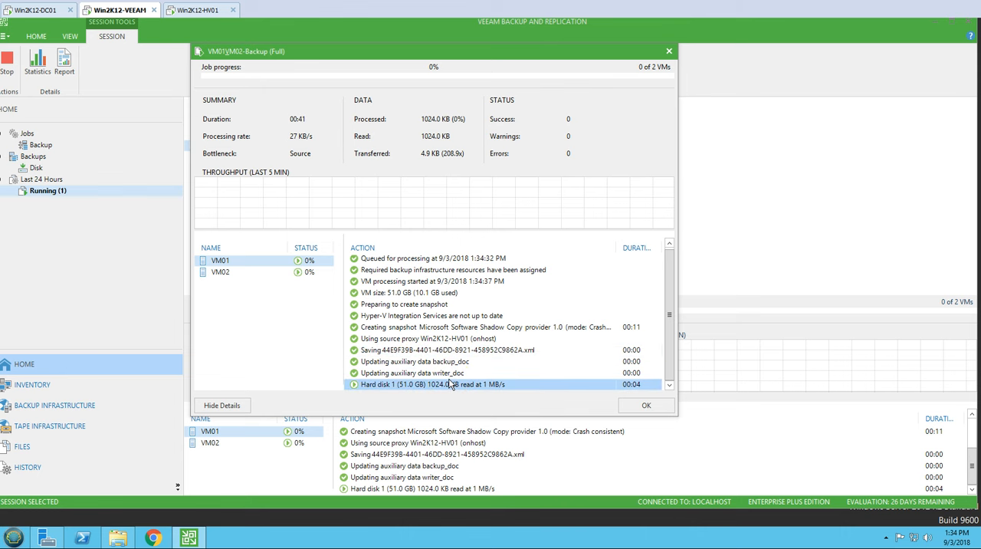
Step: Switch to the Win2K12-HV01 machine and check VM02 and VM01 in Hyper-V Manager
click(198, 13)
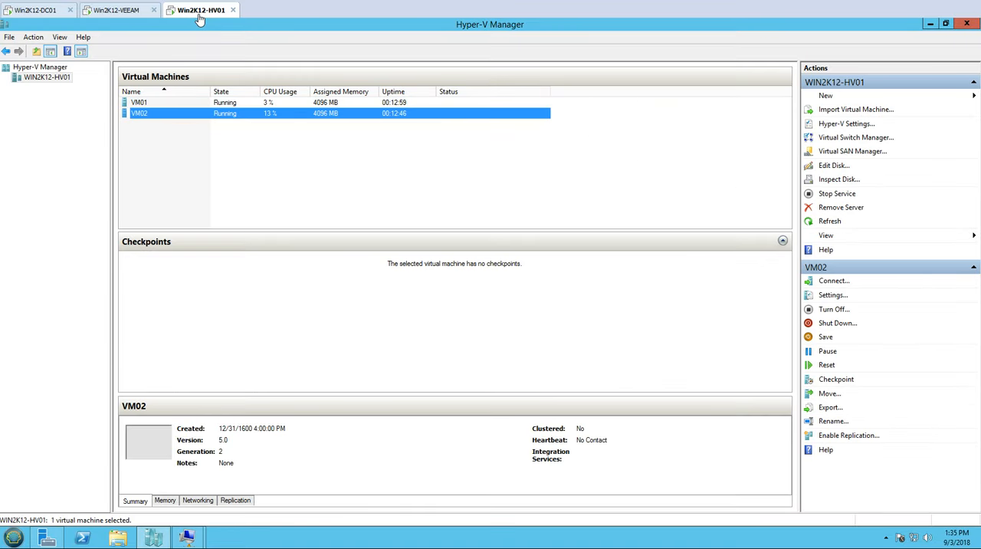
click(256, 115)
click(258, 104)
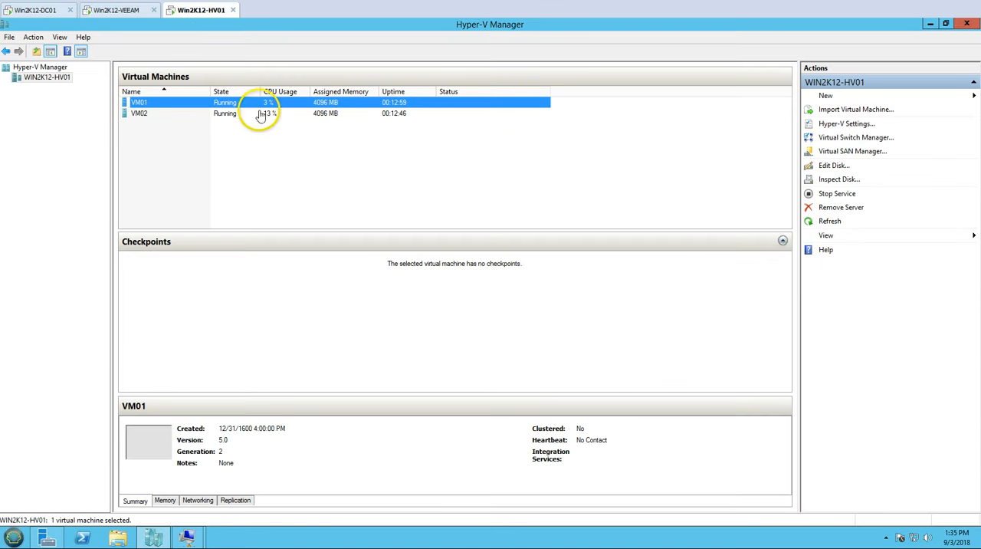
Step: Return to the Win2K12-VEEAM machine, check VM01's backup progress to the end of its action list, and close the statistics window
click(118, 16)
click(118, 15)
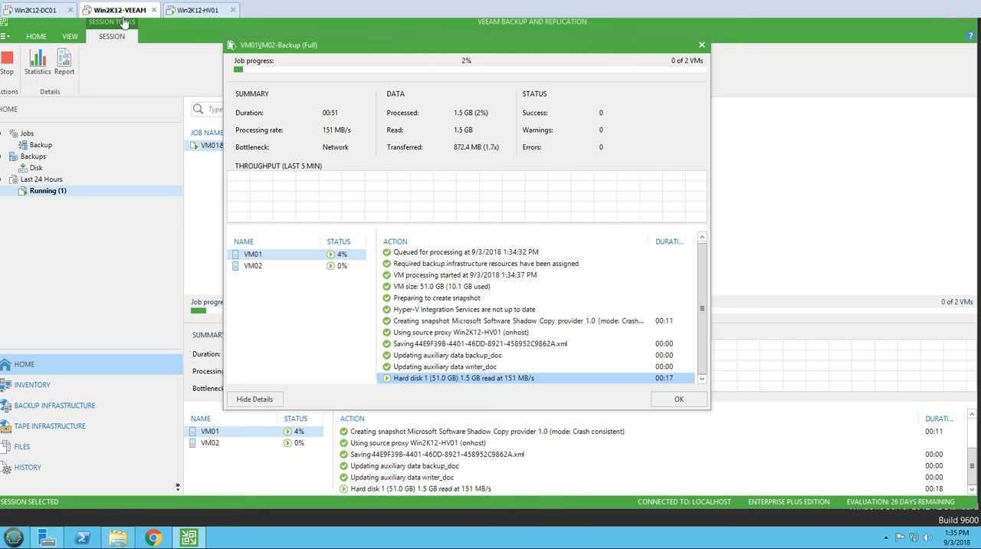
click(316, 259)
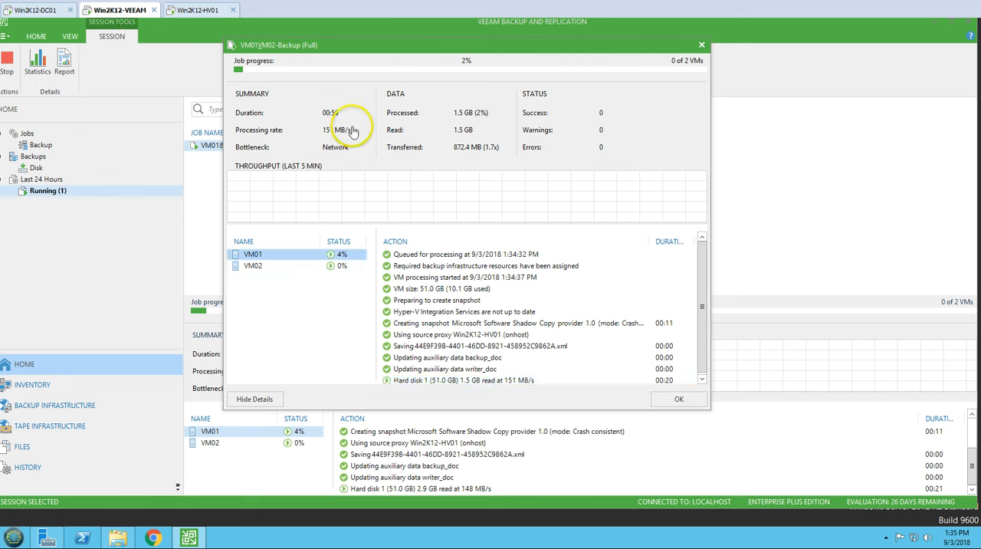
click(702, 379)
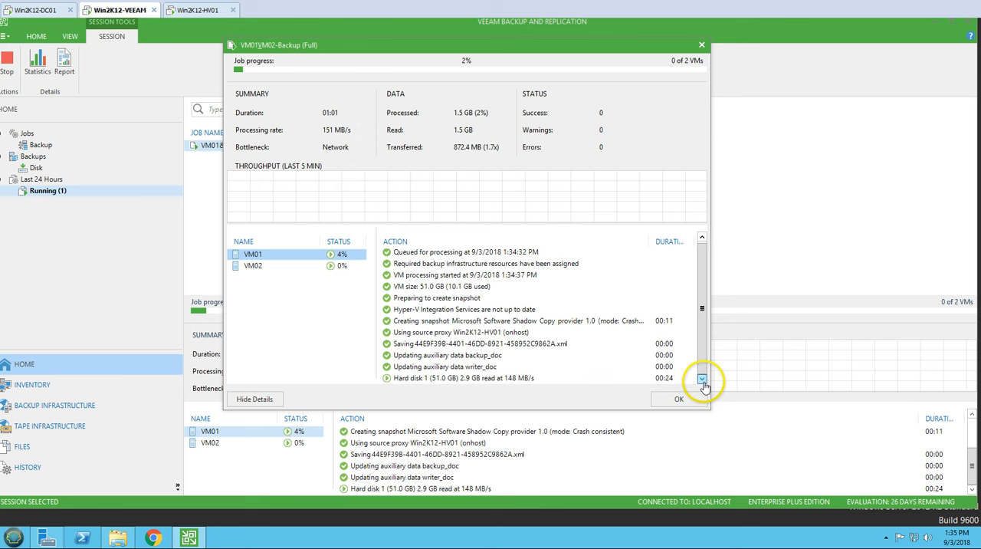
click(700, 49)
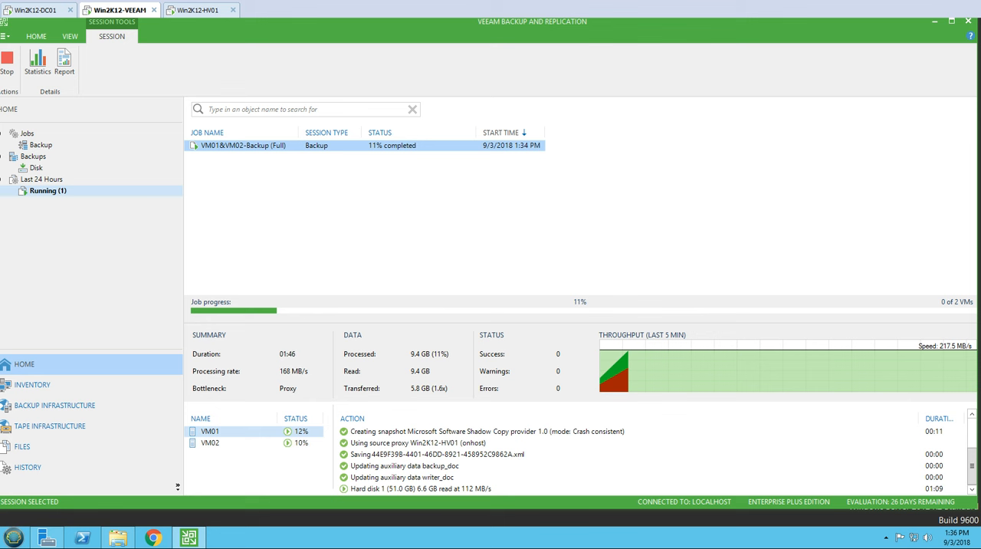
Step: Review the VM01&VM02-Backup session's results and the processing actions of VM01 and VM02
click(266, 156)
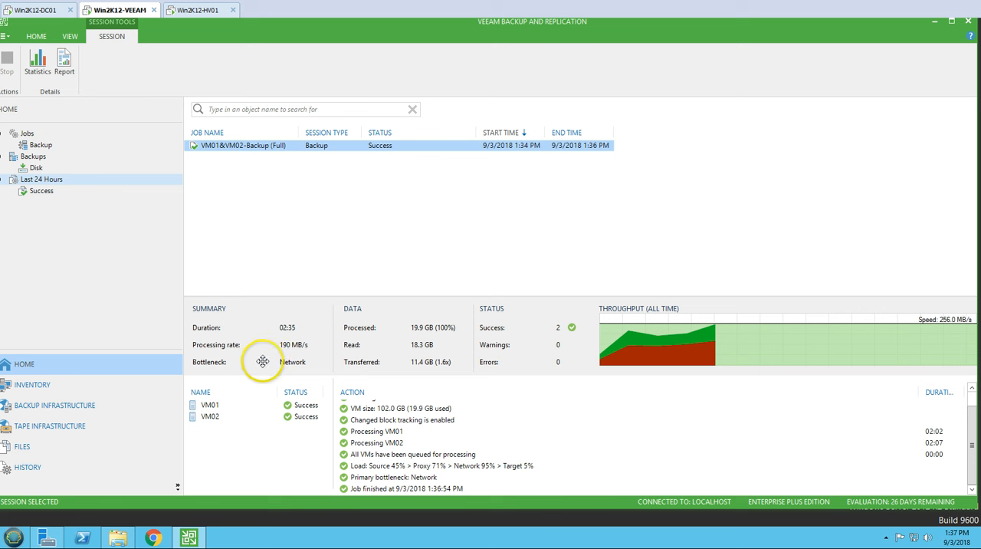
click(230, 406)
click(236, 418)
click(245, 405)
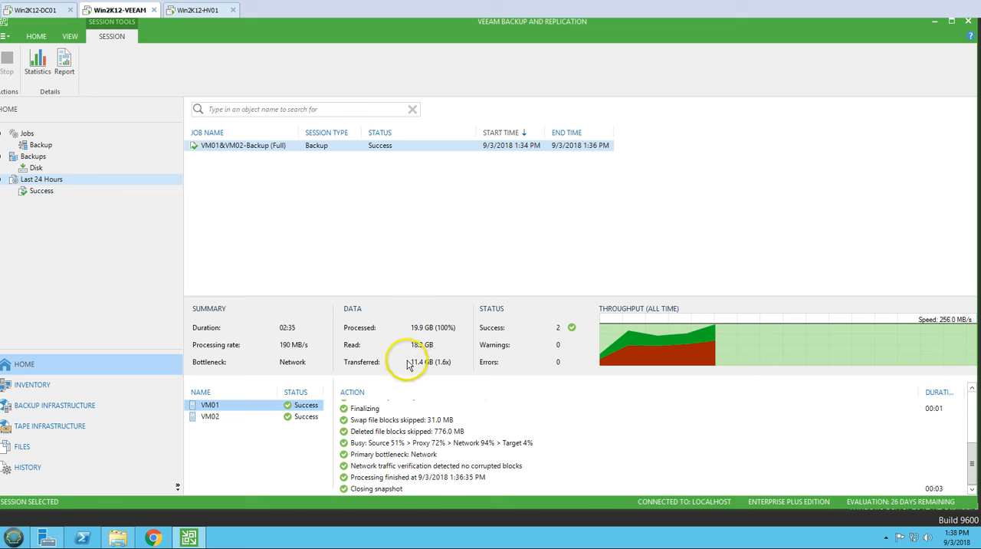
Step: Switch to File Explorer, refresh This PC, and inspect the disk usage properties of the Veeam-Backup-Repository (E:) drive
click(117, 536)
right_click(548, 329)
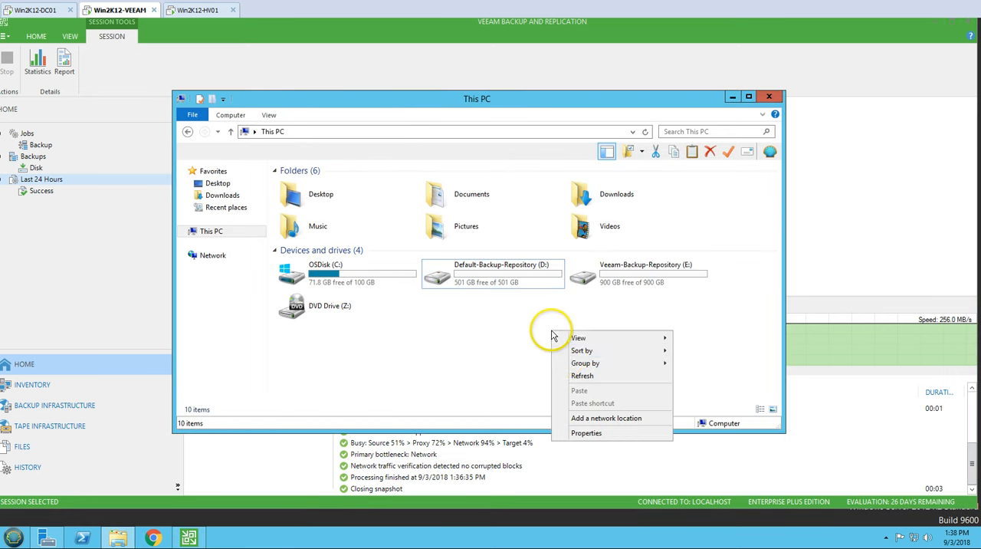
click(573, 378)
right_click(606, 268)
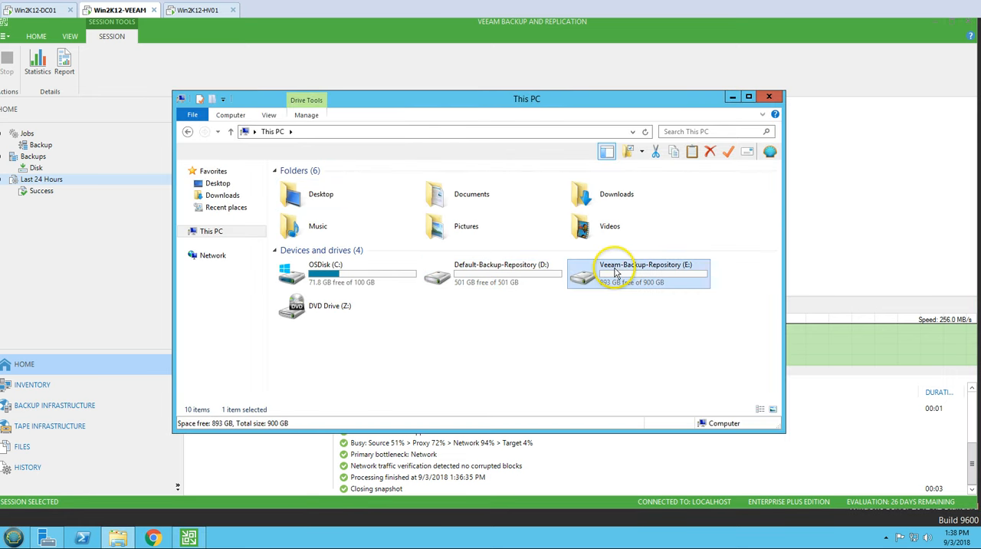
click(648, 453)
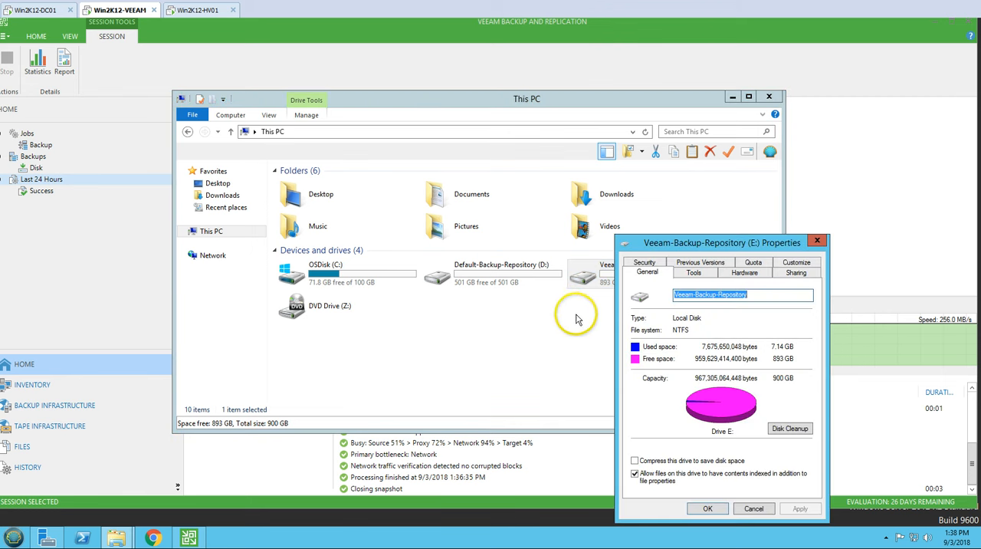
drag(731, 253, 450, 185)
click(522, 182)
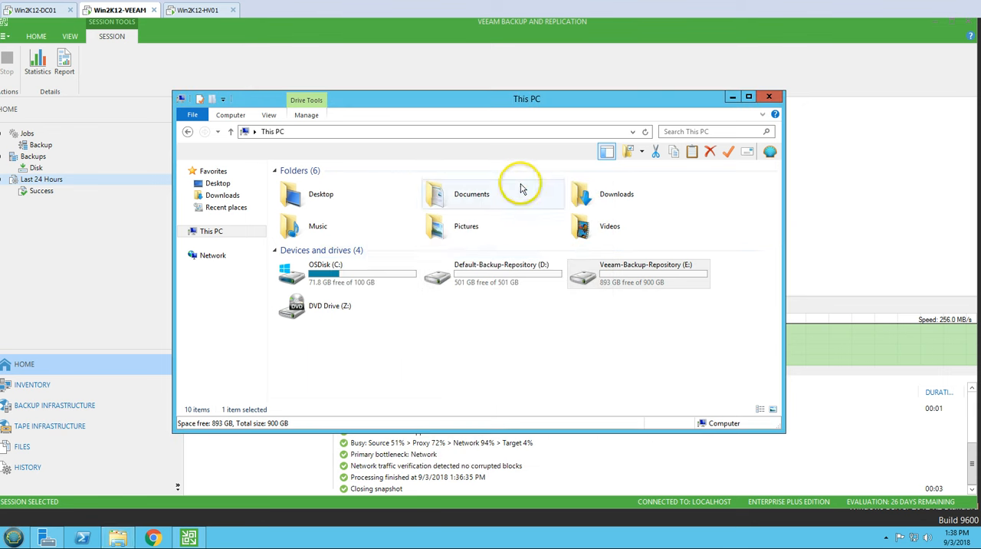
Step: Open the Backups\VM01&VM02-Backup folder on drive E: and fit the column widths to their contents
double_click(587, 276)
double_click(302, 188)
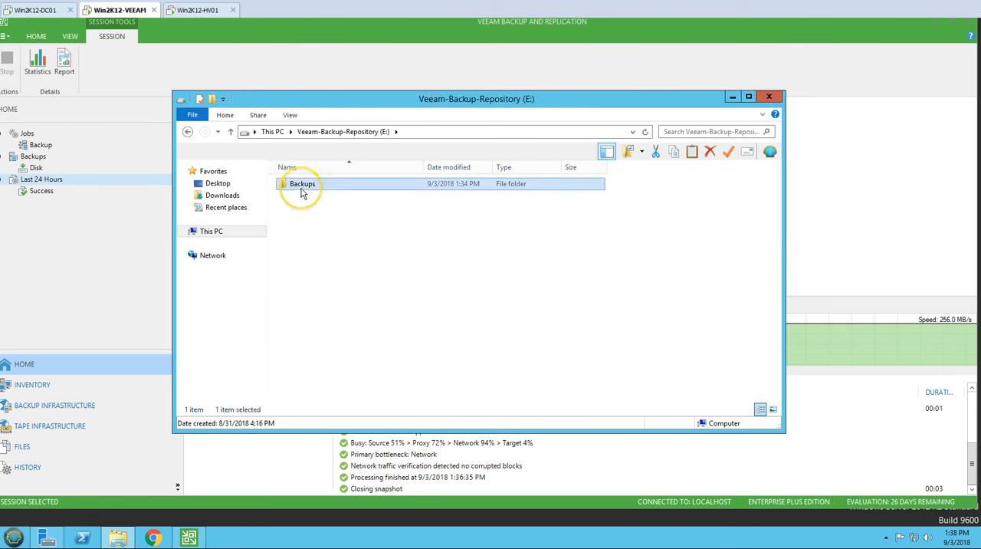
double_click(304, 190)
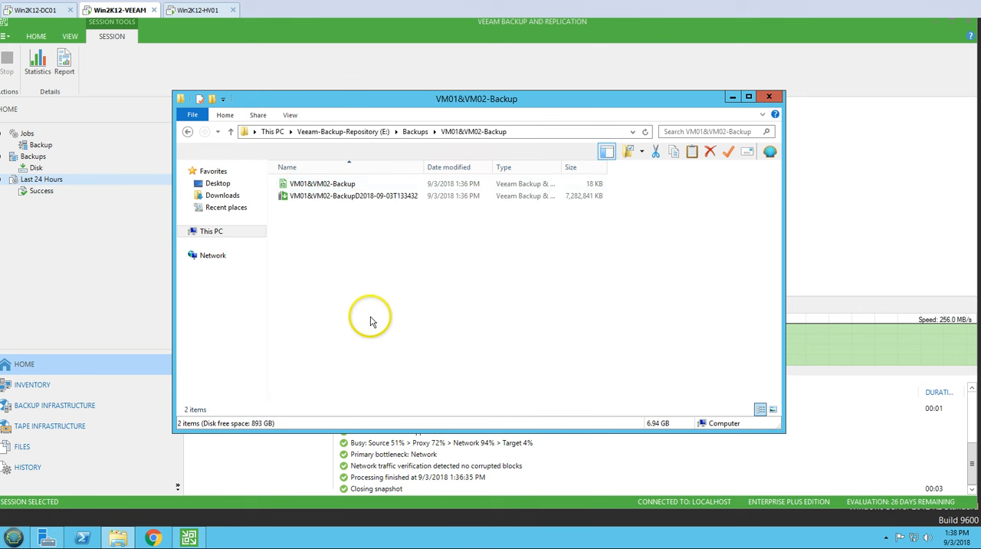
double_click(425, 168)
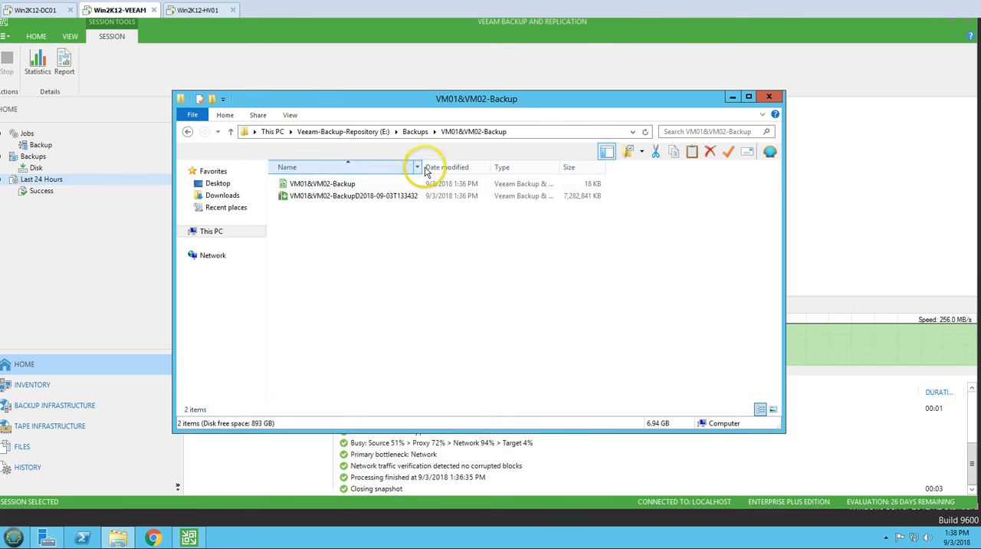
click(555, 167)
double_click(565, 167)
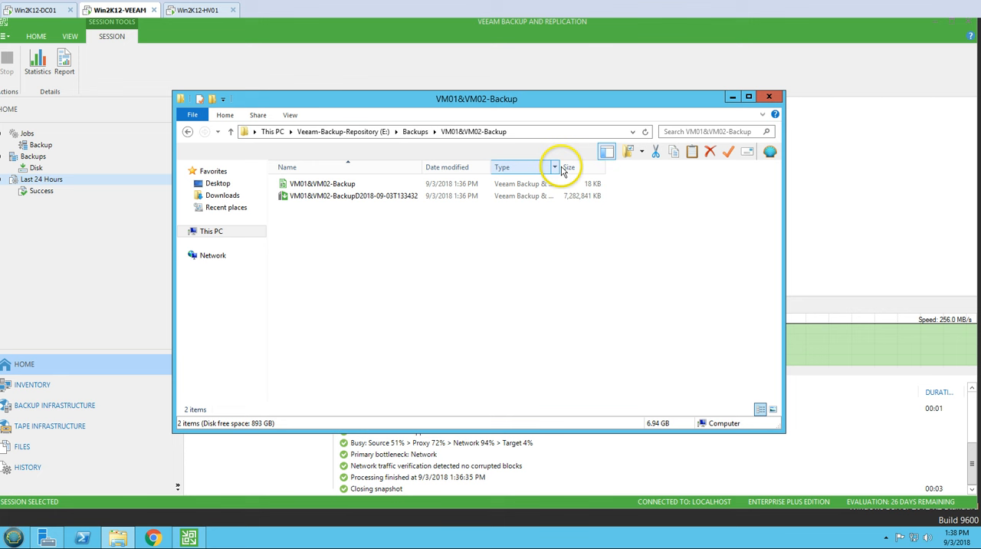
Step: Inspect the properties of the full backup file, highlight its .vbk extension, and close the properties
right_click(307, 198)
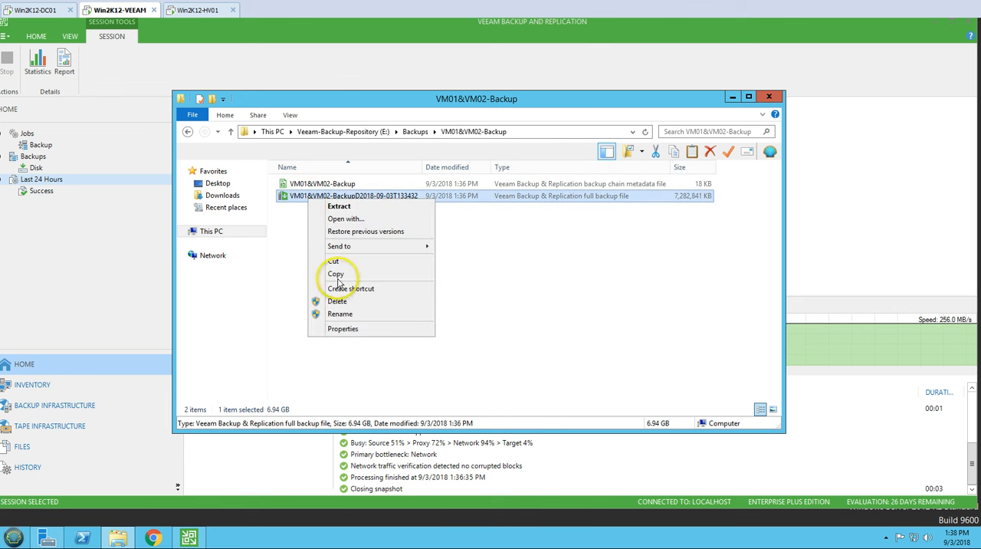
click(362, 329)
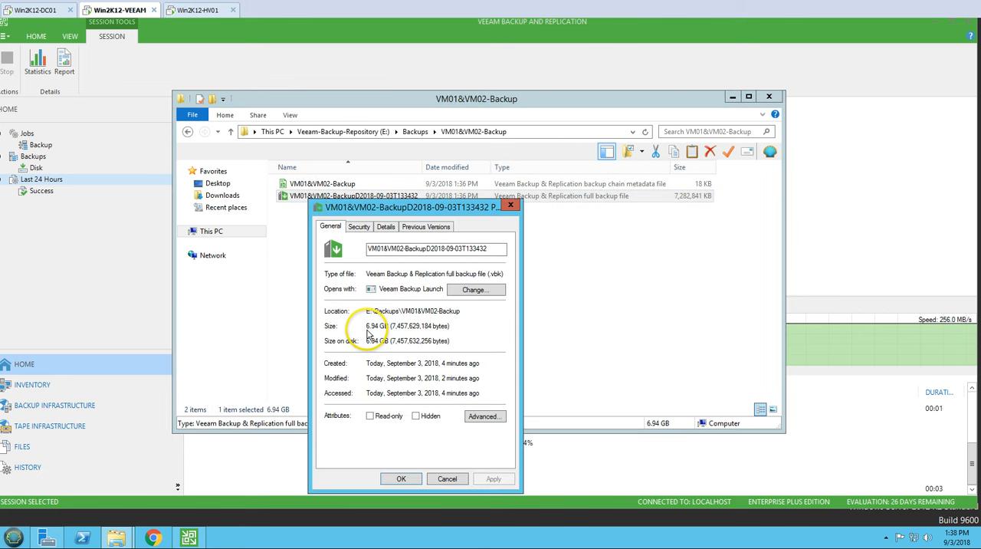
double_click(495, 275)
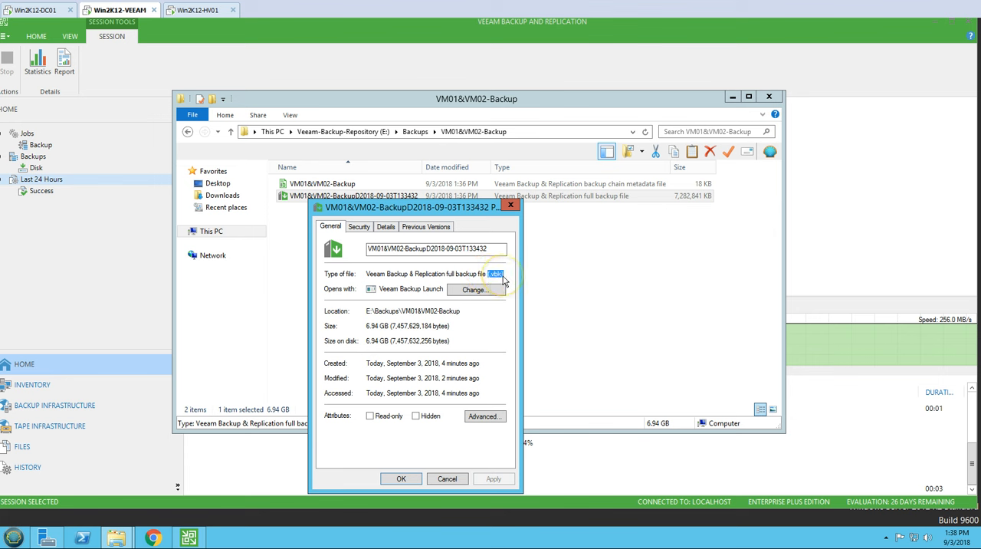
drag(428, 206, 449, 262)
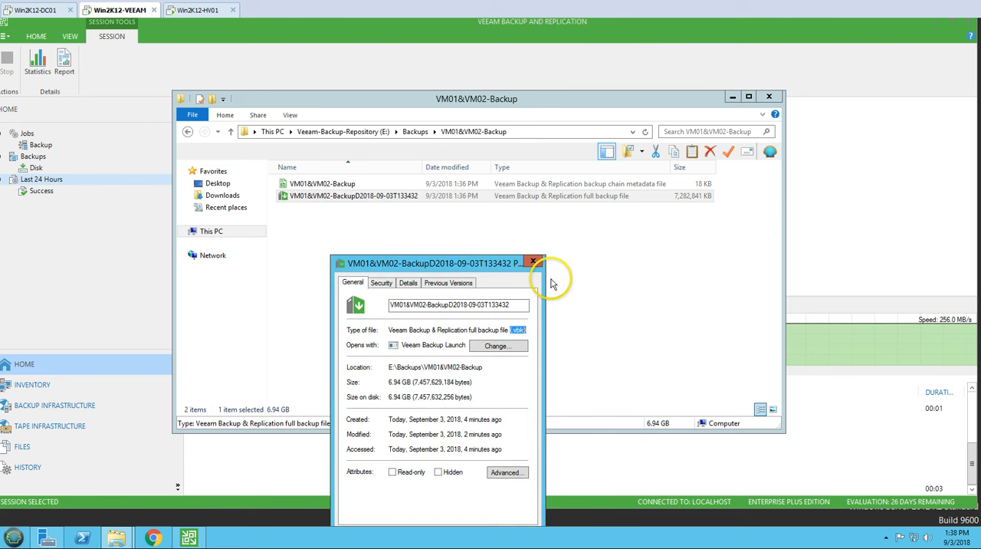
click(533, 263)
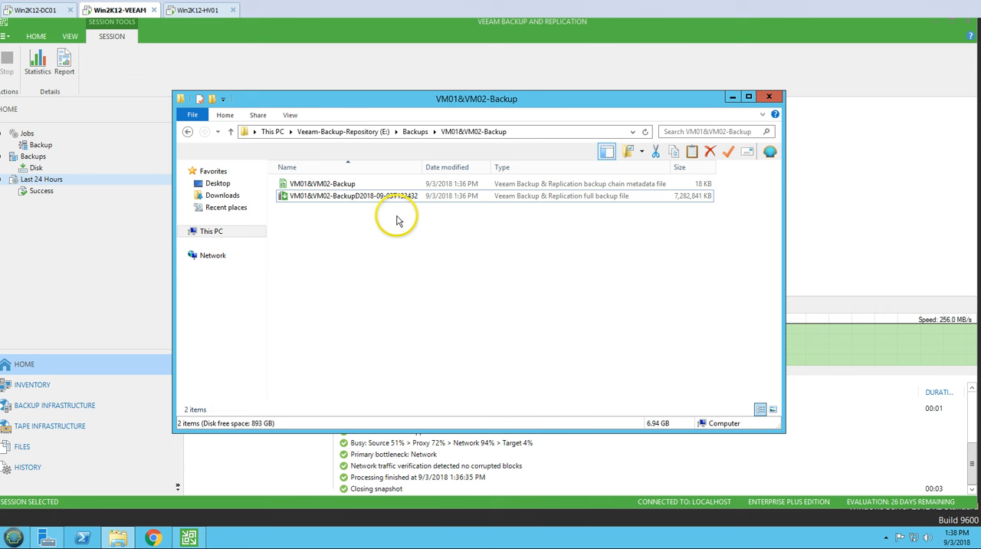
Step: Inspect the file type in the properties of the VM01&VM02-Backup chain metadata file, then close them
click(328, 187)
right_click(329, 187)
click(363, 314)
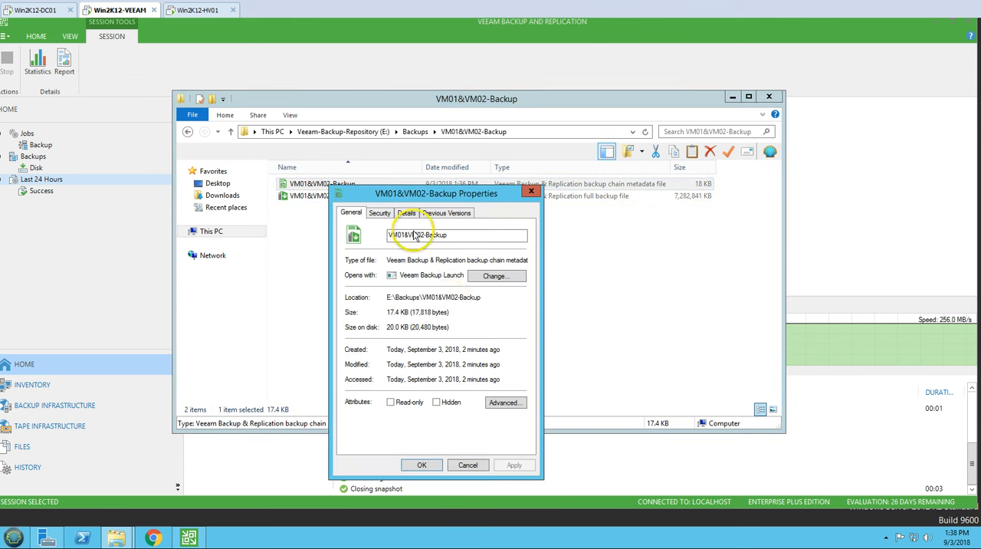
drag(412, 201, 407, 229)
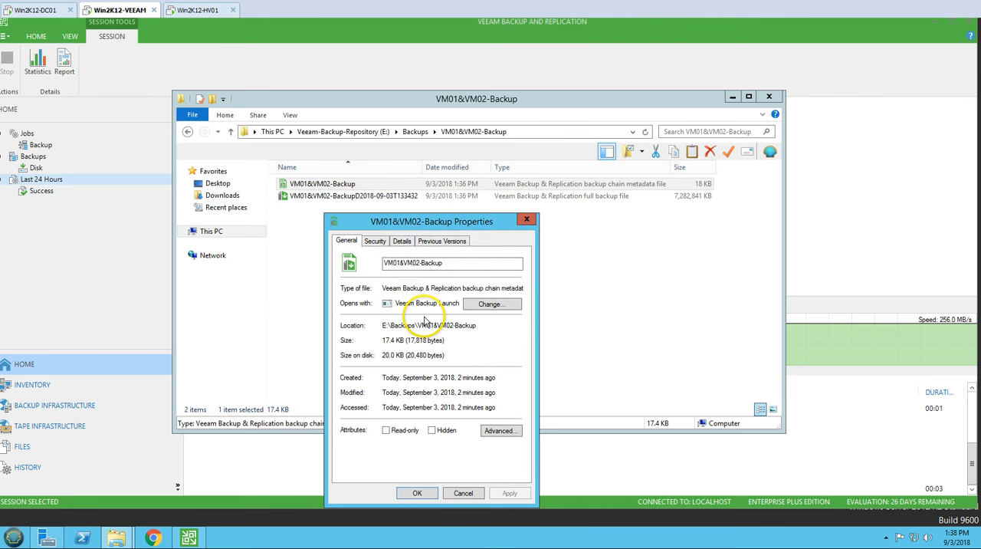
click(528, 219)
click(325, 232)
key(ctrl+a)
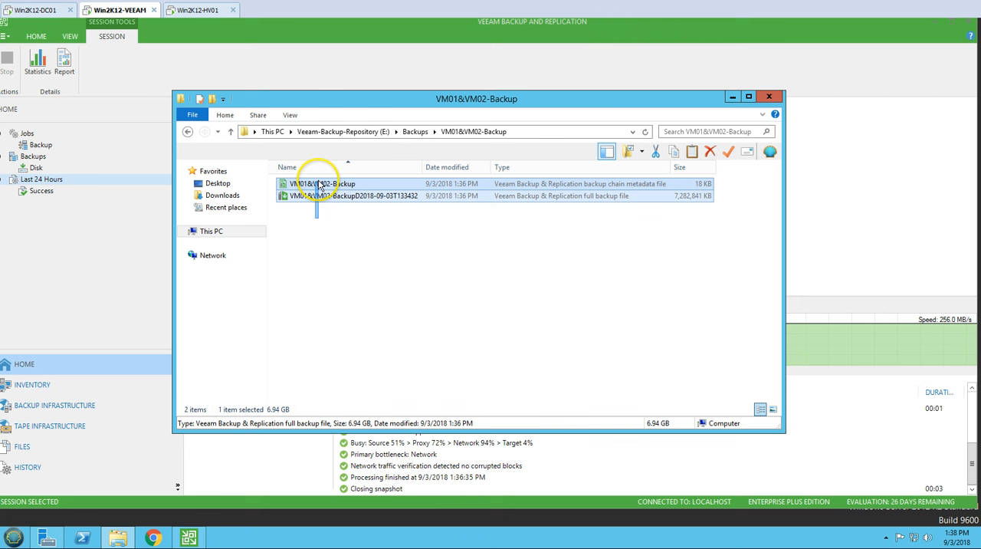
click(299, 239)
click(307, 184)
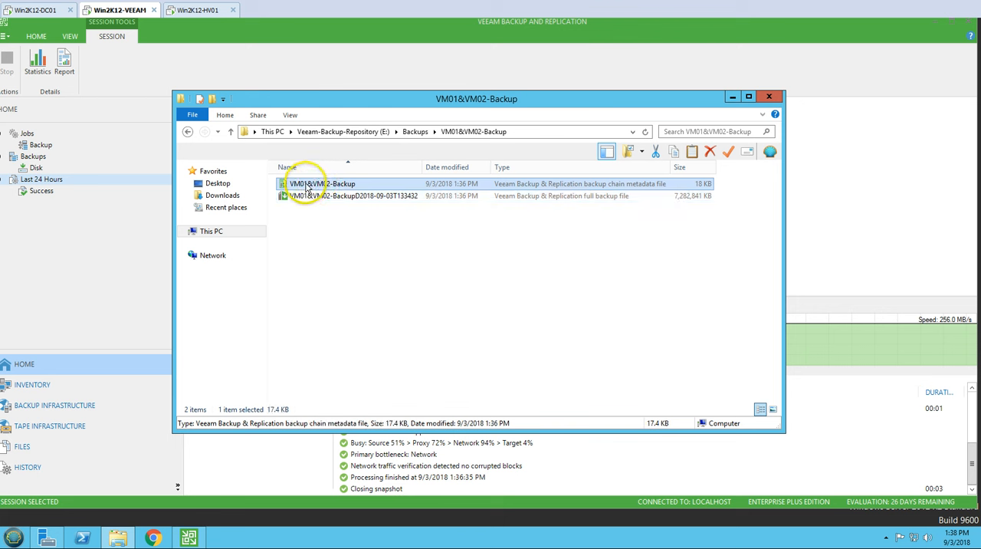
click(320, 245)
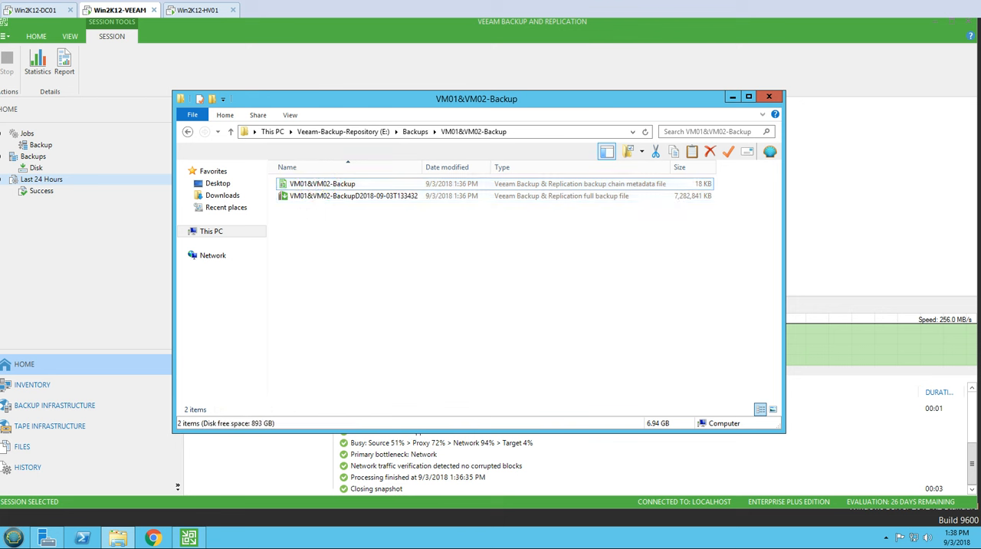
Step: Check the full backup file's properties again, close them, and minimize File Explorer to return to the Veeam console
right_click(335, 197)
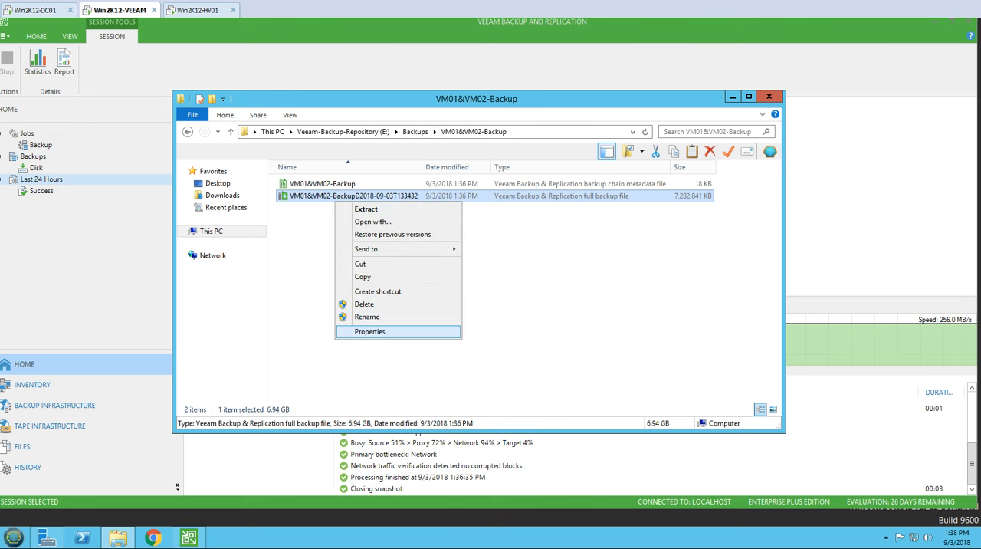
click(399, 332)
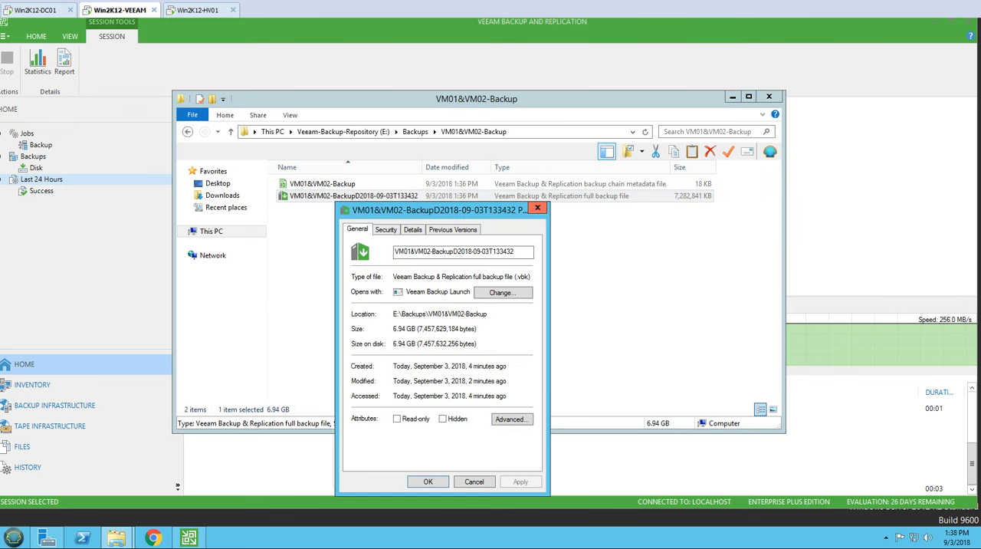
click(538, 208)
click(465, 320)
click(117, 538)
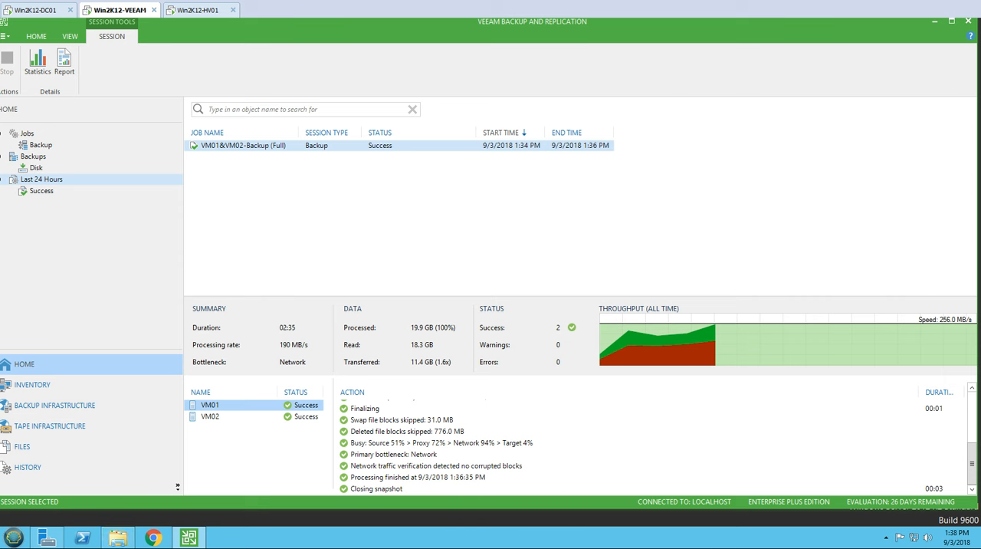
Step: Start the VM01&VM02-Backup job again from the backup jobs list and select its session among the running sessions
right_click(268, 148)
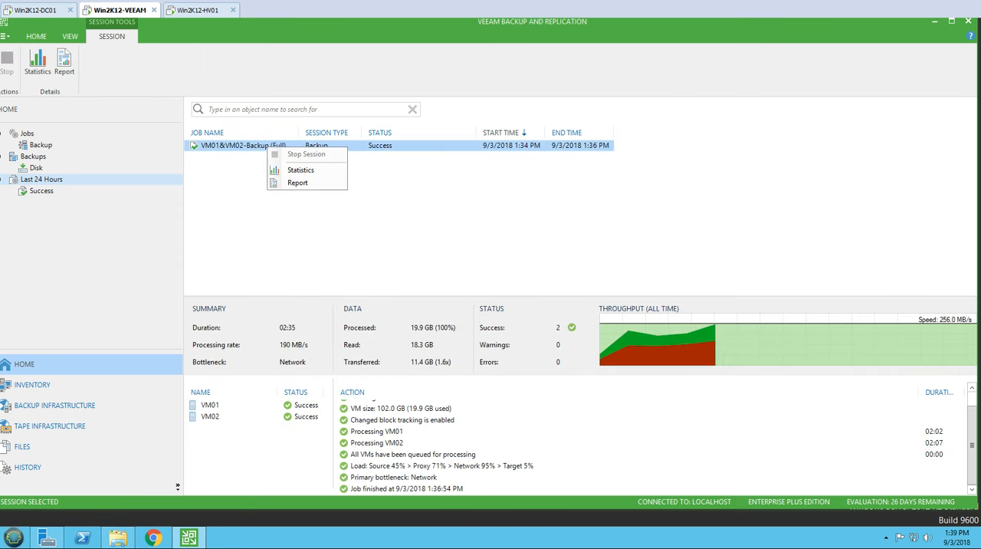
click(365, 230)
click(41, 145)
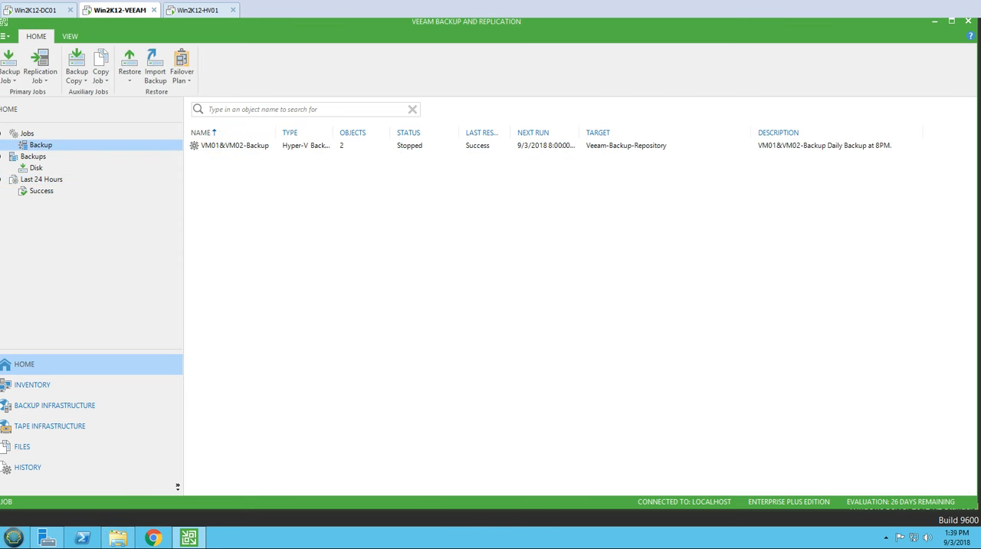
right_click(240, 146)
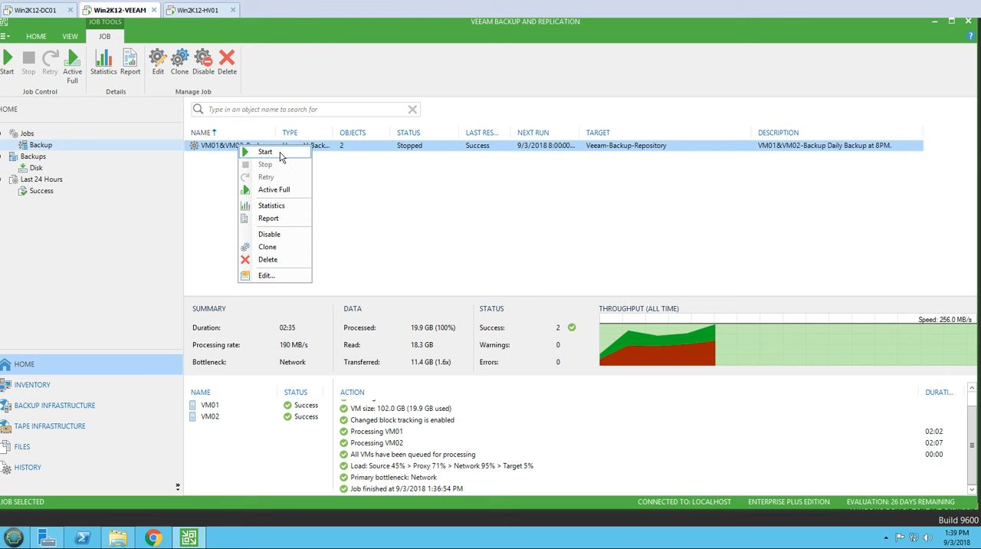
click(281, 157)
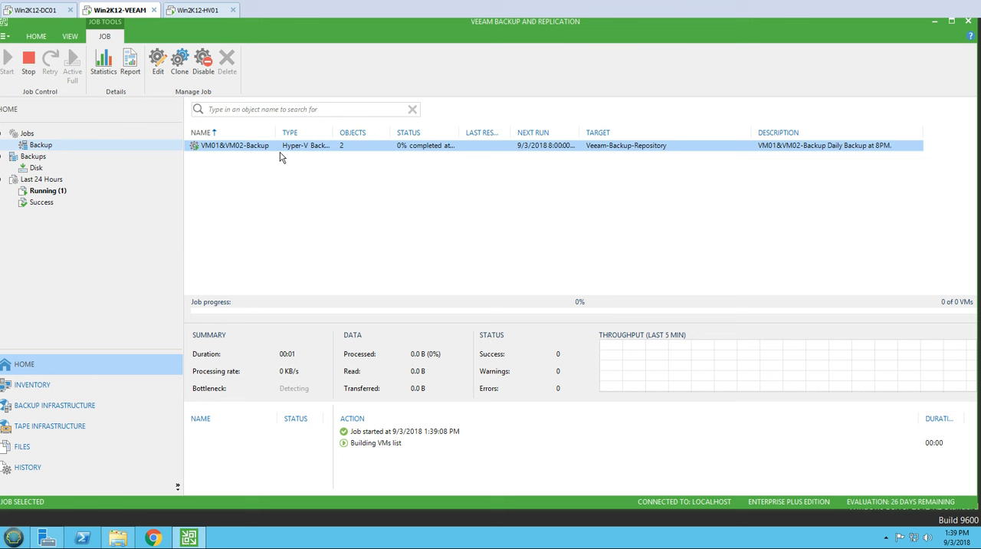
click(47, 192)
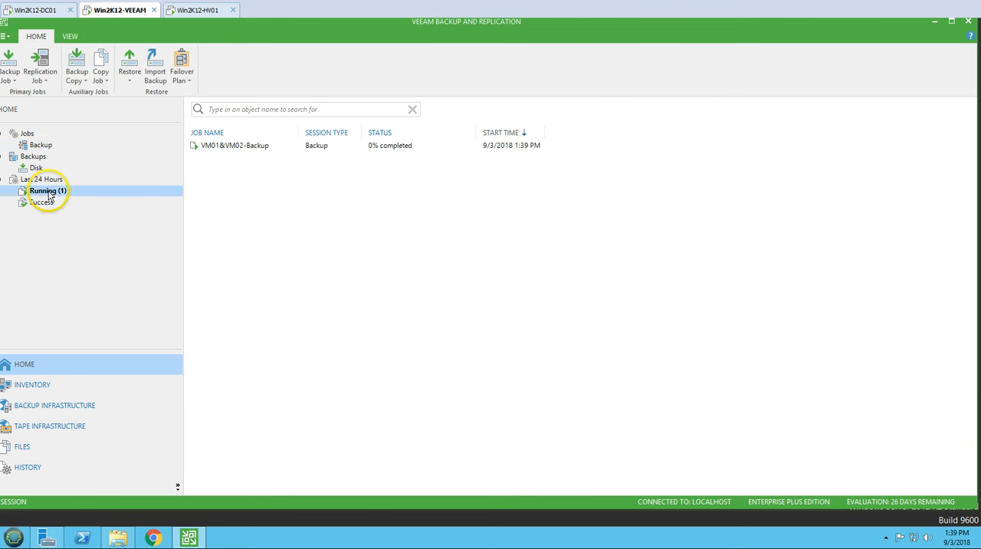
click(249, 151)
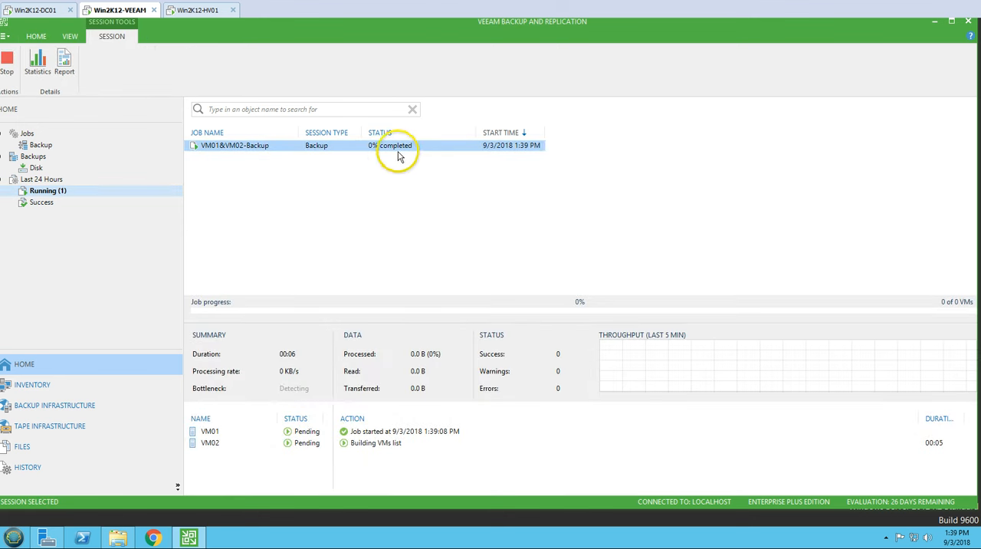
Step: Refresh the VM01&VM02-Backup folder in File Explorer, return to the Veeam console, and fit the Job Name column to its contents
click(117, 537)
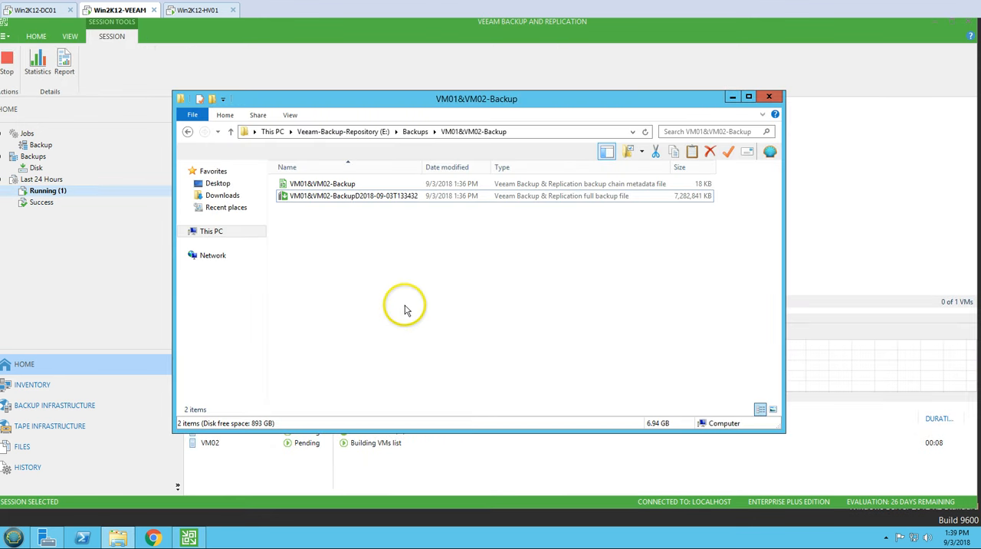
right_click(407, 308)
click(435, 348)
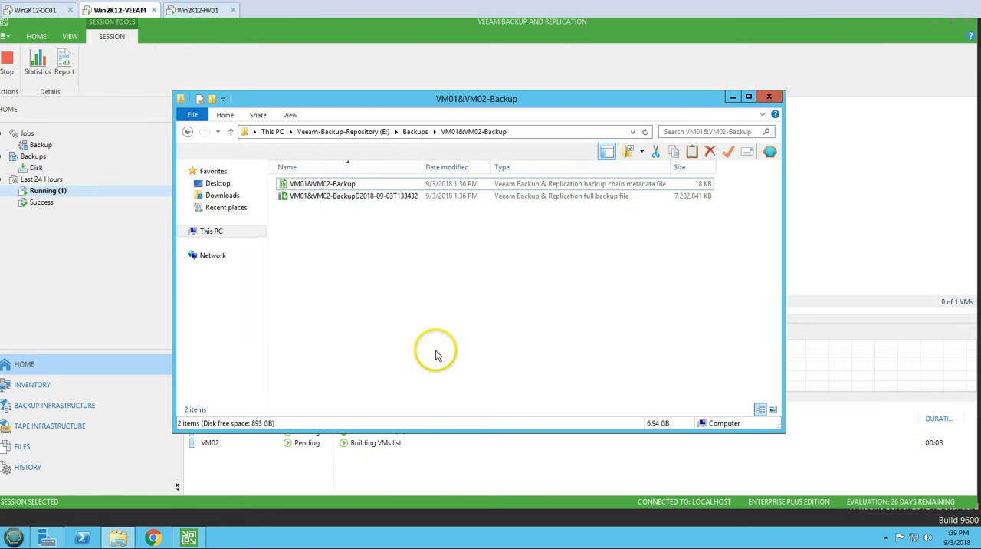
click(733, 99)
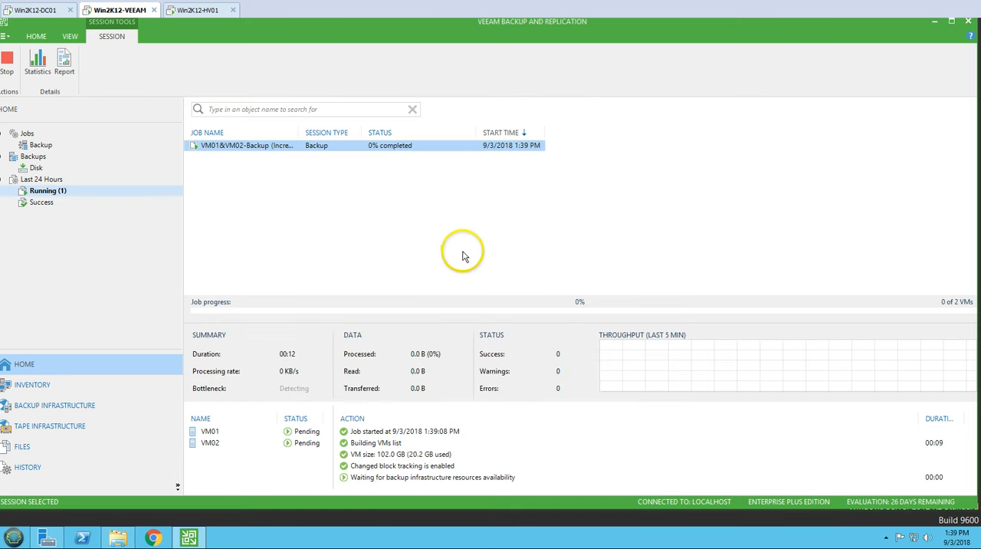
double_click(300, 133)
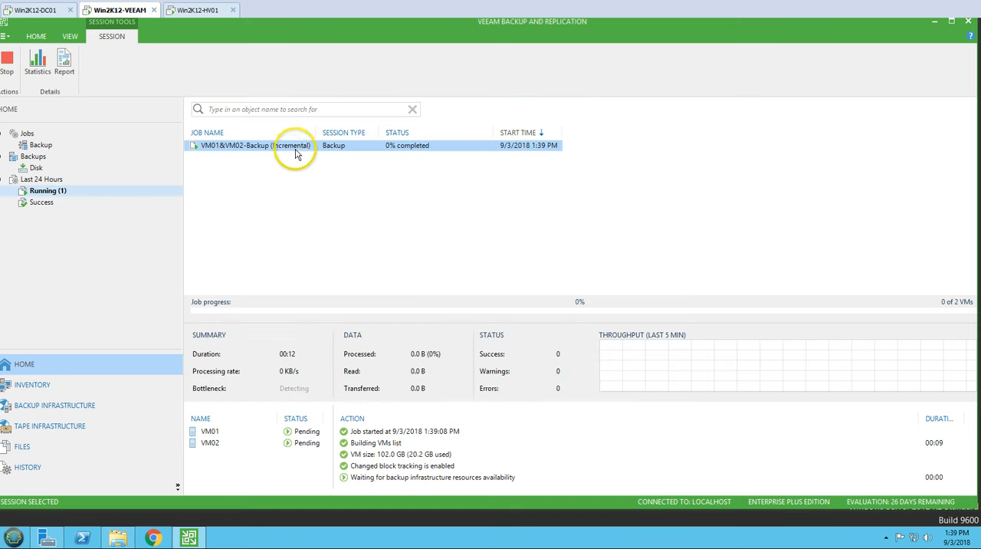
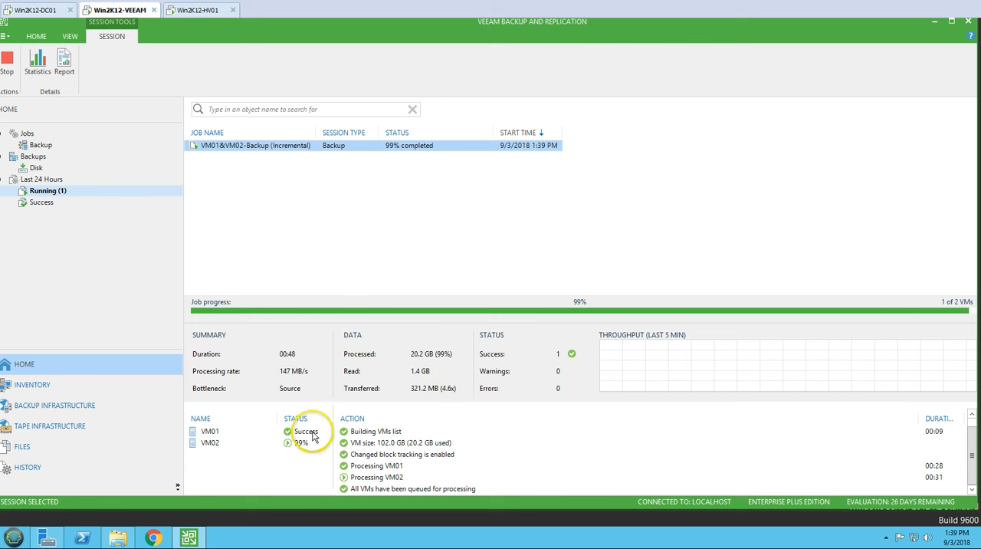
Step: Check the processing details of VM01 and VM02 in the running incremental session, then reselect the session to view its overall progress
click(253, 434)
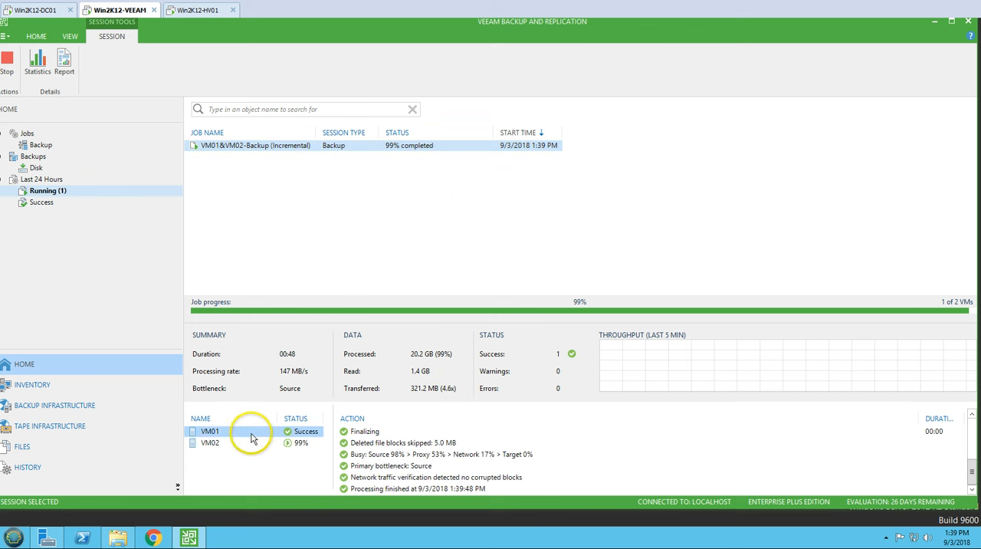
click(303, 444)
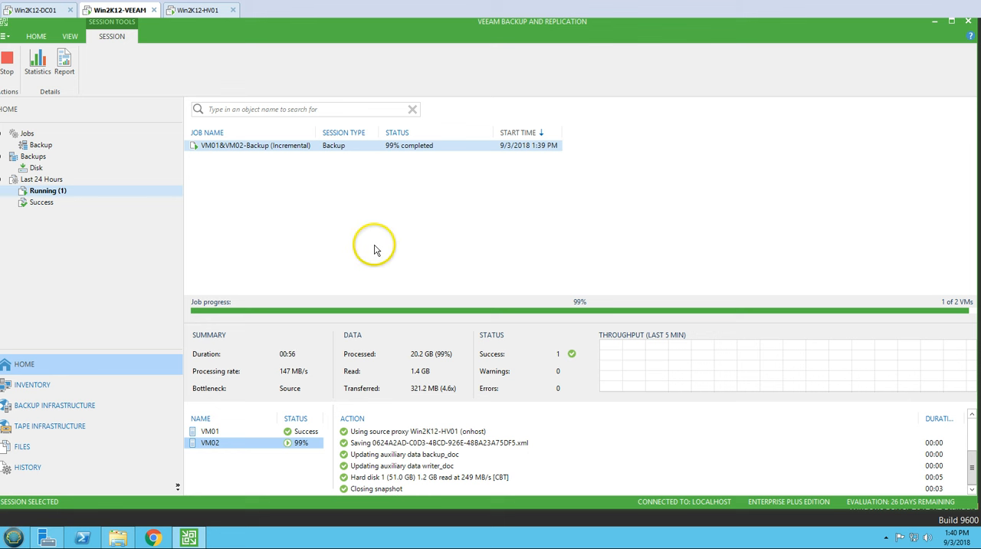
click(399, 201)
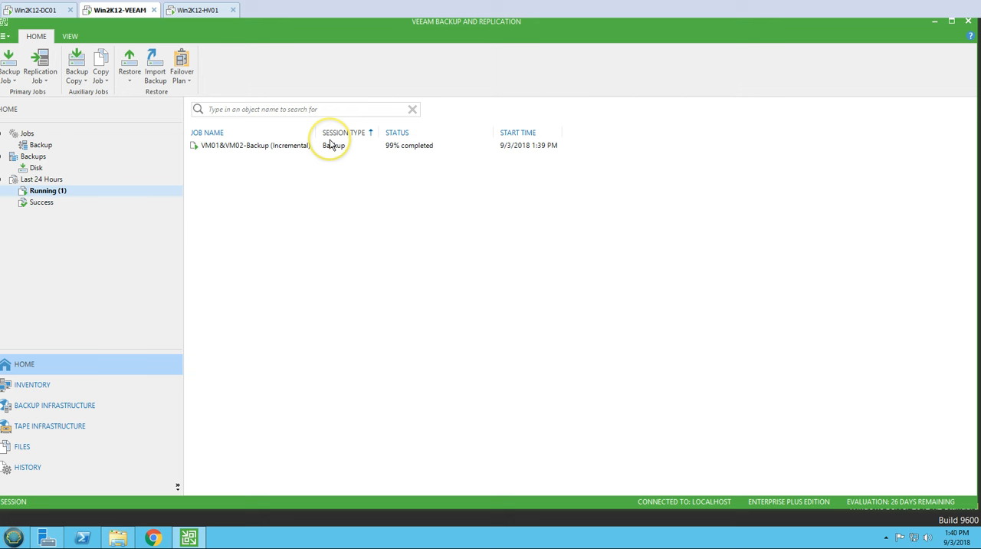
click(270, 147)
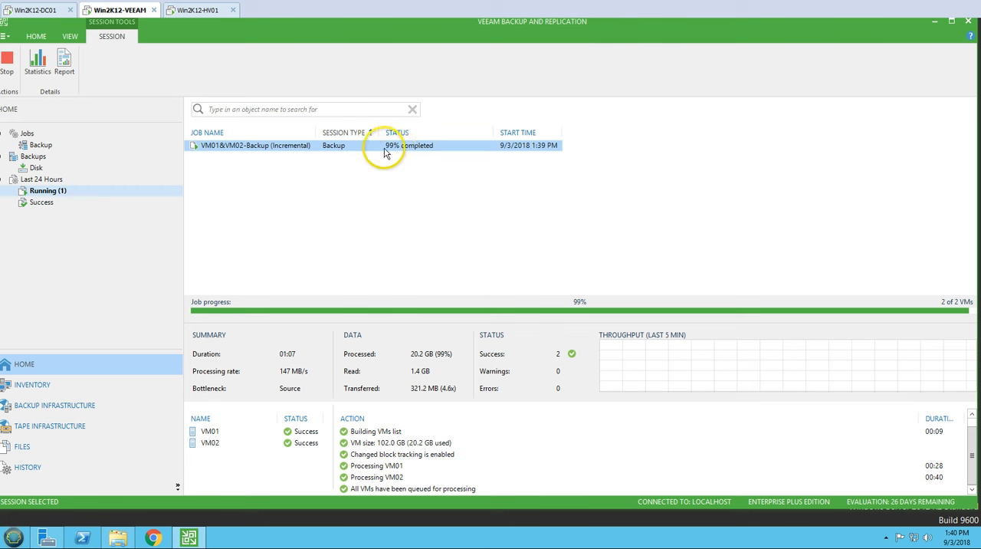
Step: Compare the incremental and full VM01&VM02-Backup sessions among the last 24 hours' successful sessions, ending on the incremental one
click(42, 202)
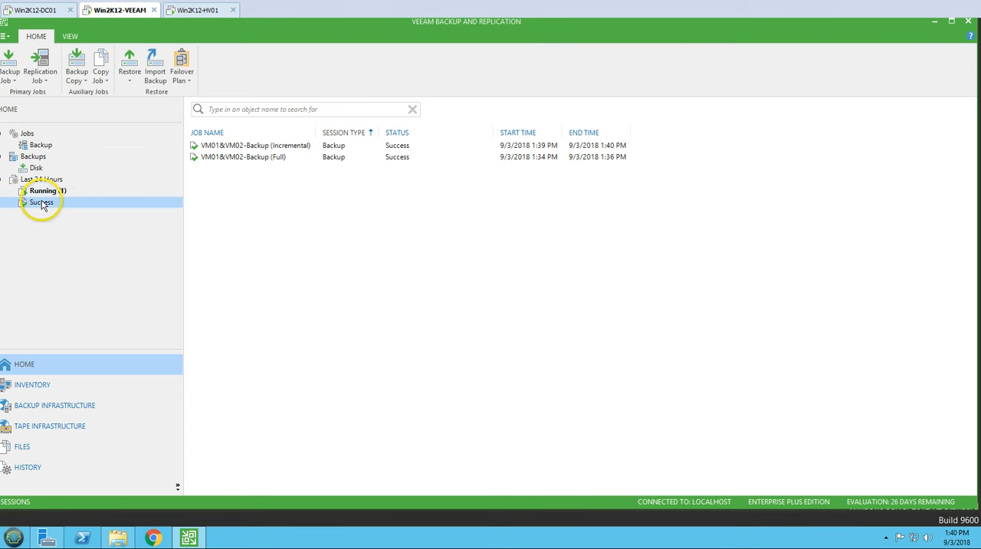
click(281, 145)
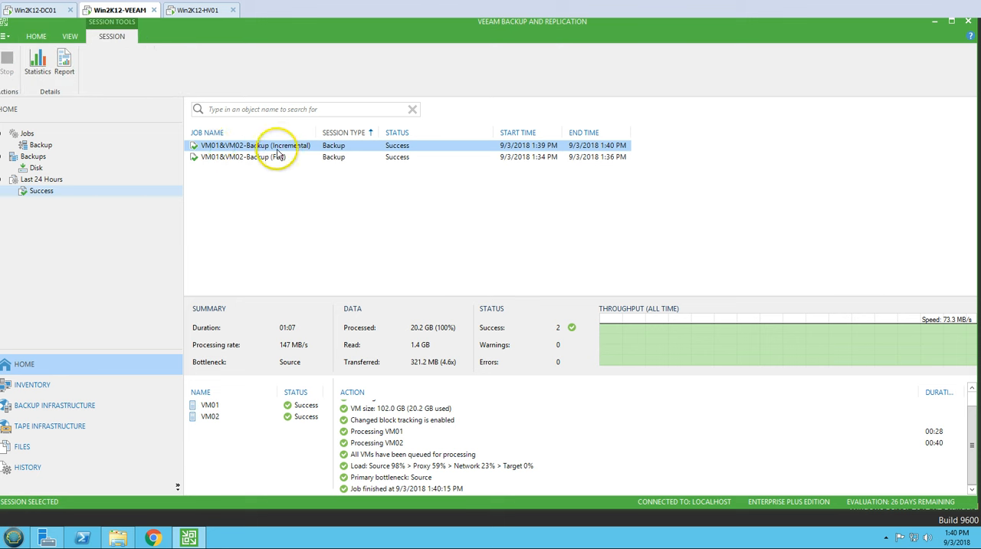
click(268, 158)
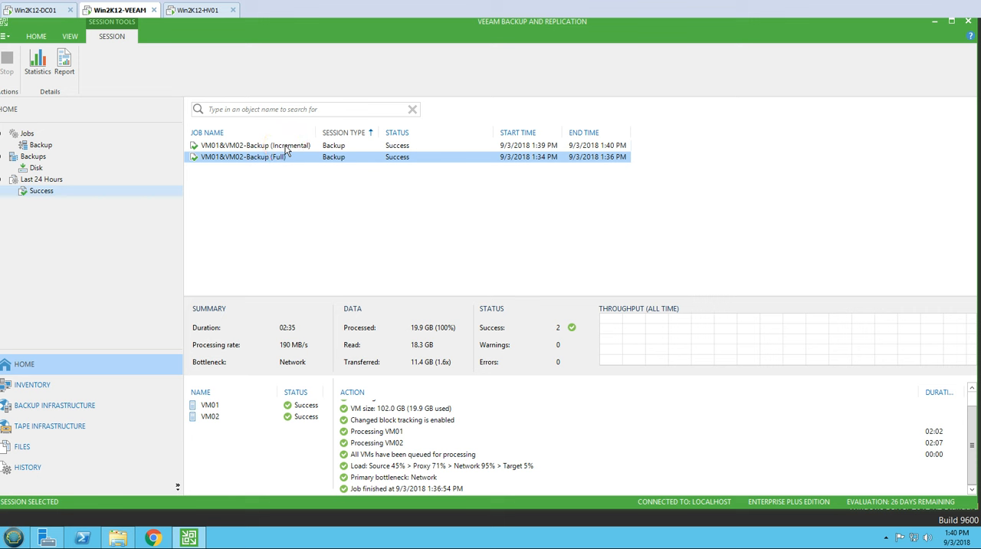
click(285, 146)
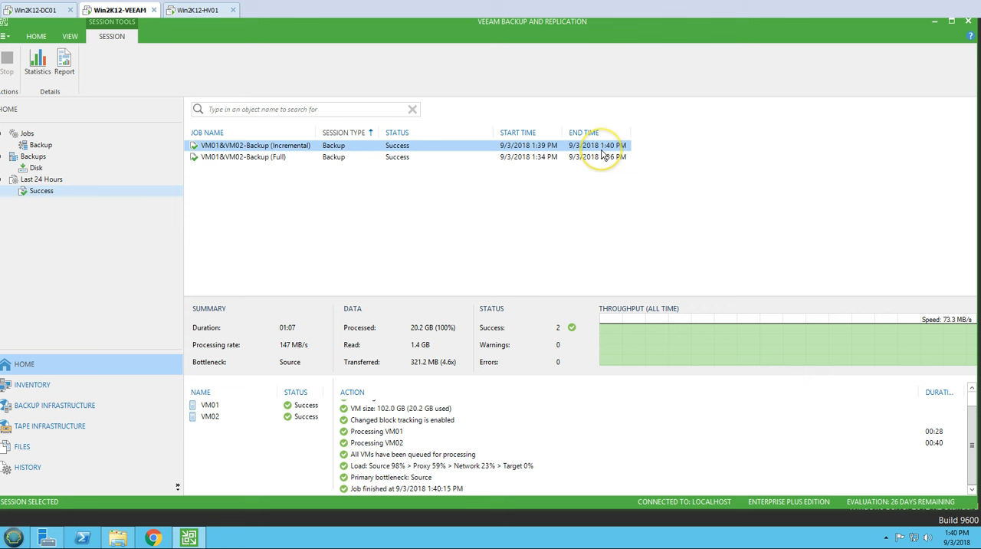
click(384, 230)
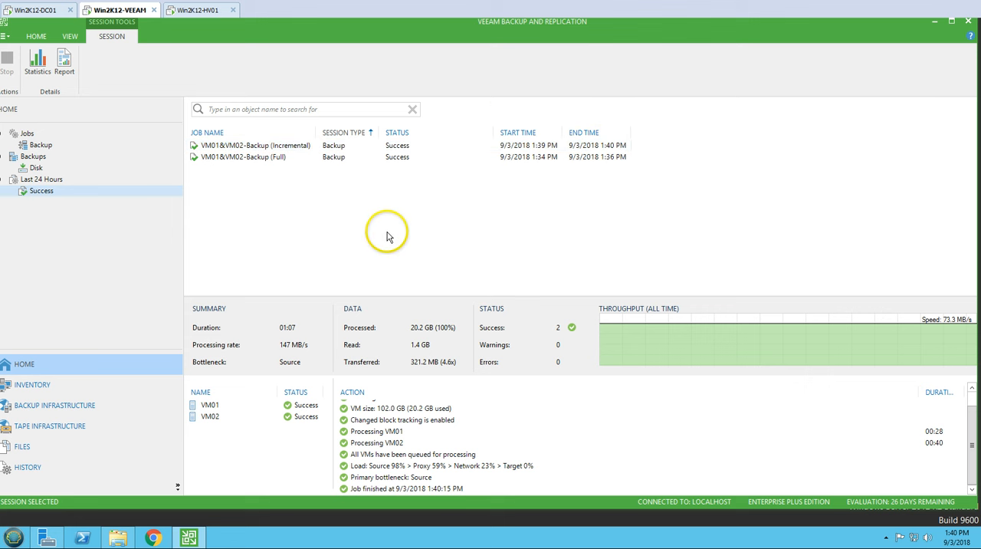
click(295, 147)
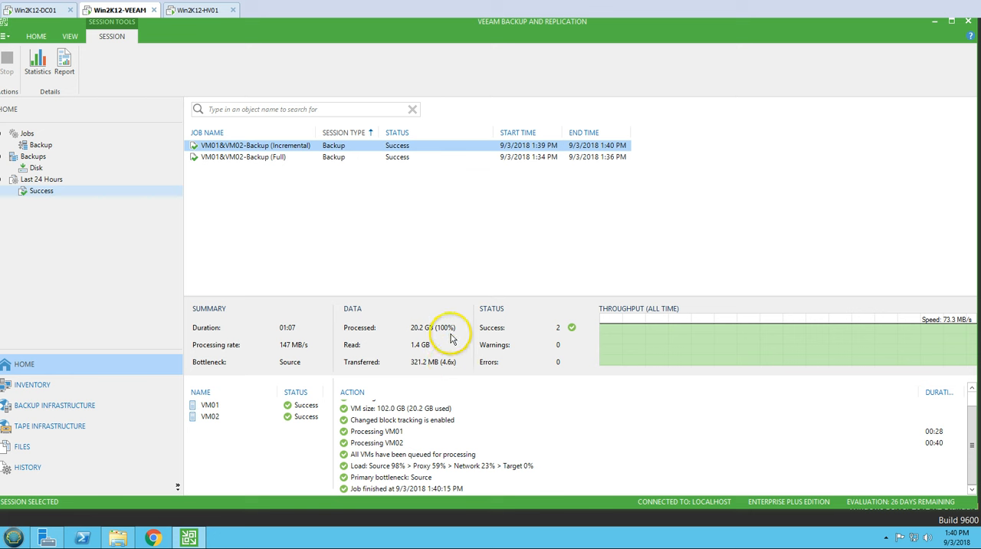
Step: Switch to File Explorer and refresh the VM01&VM02-Backup folder
click(119, 537)
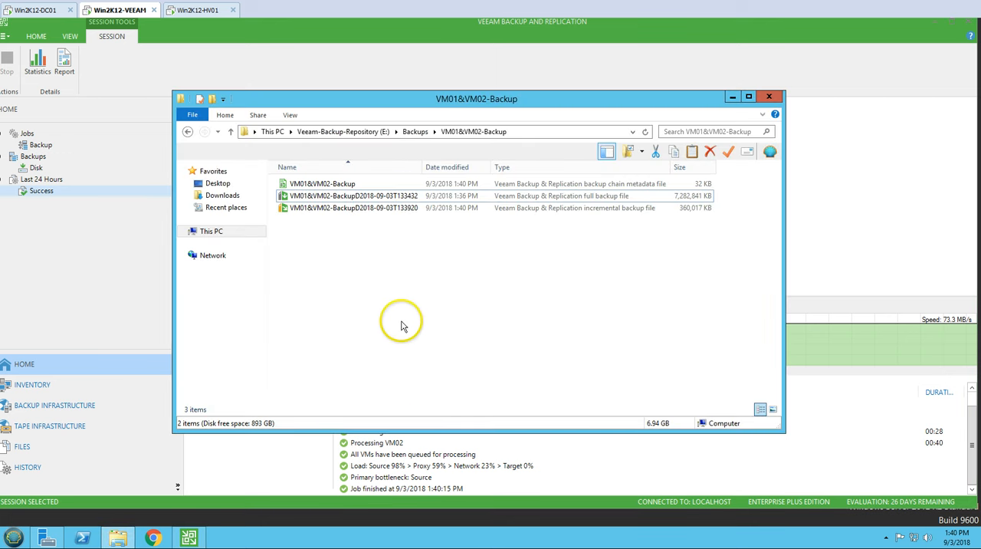
right_click(390, 266)
click(421, 312)
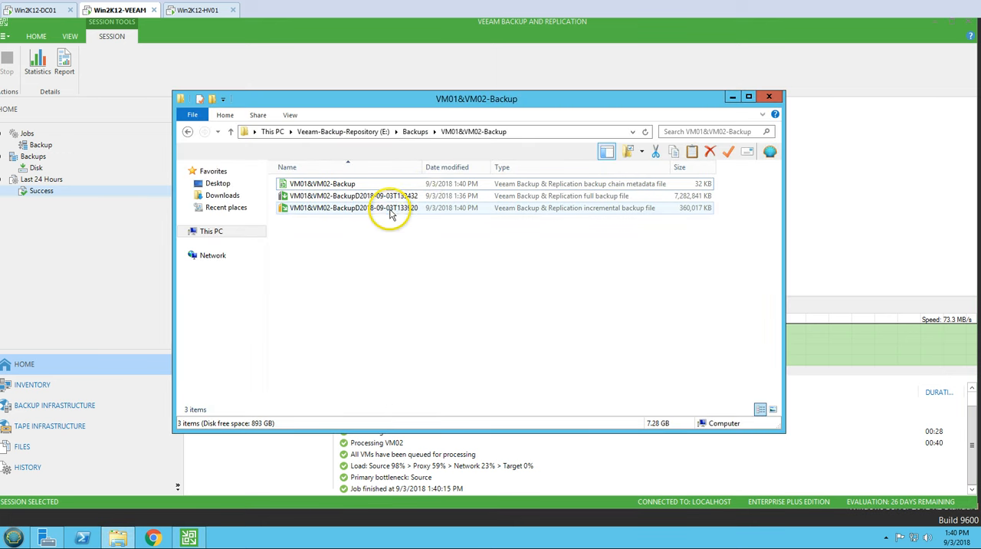
Step: Inspect the file type in the detailed properties of the incremental backup file, then close the properties and deselect the file
click(390, 214)
right_click(391, 215)
click(425, 327)
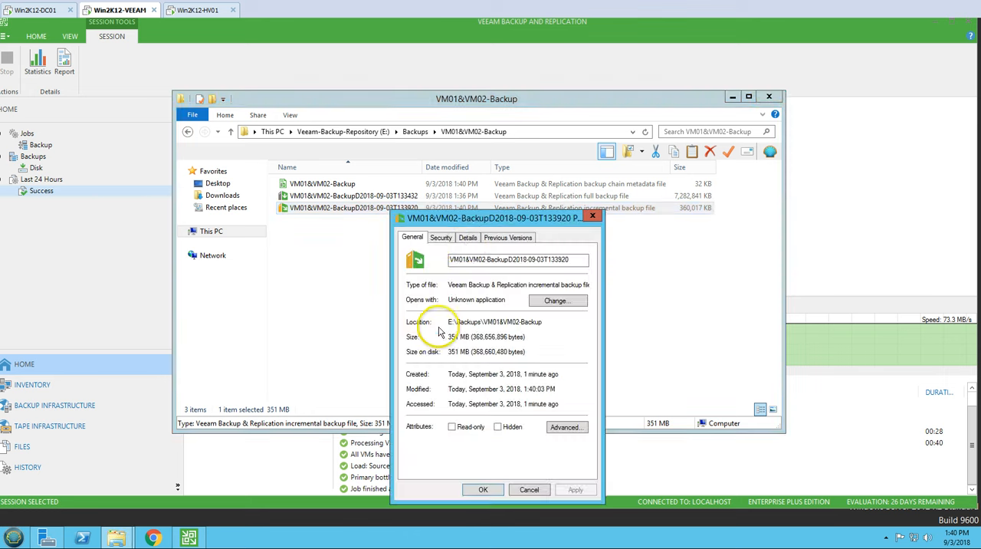
drag(473, 223, 475, 272)
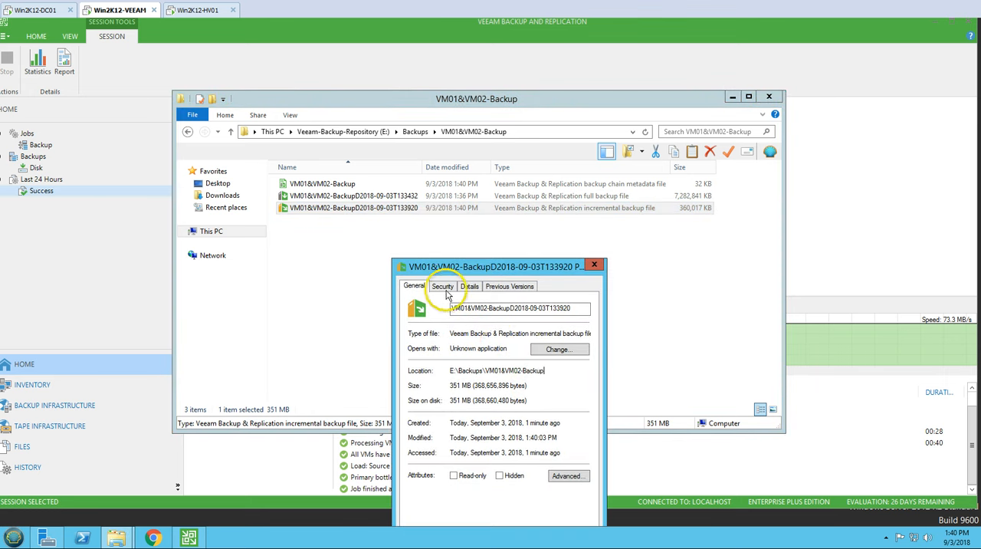
click(470, 287)
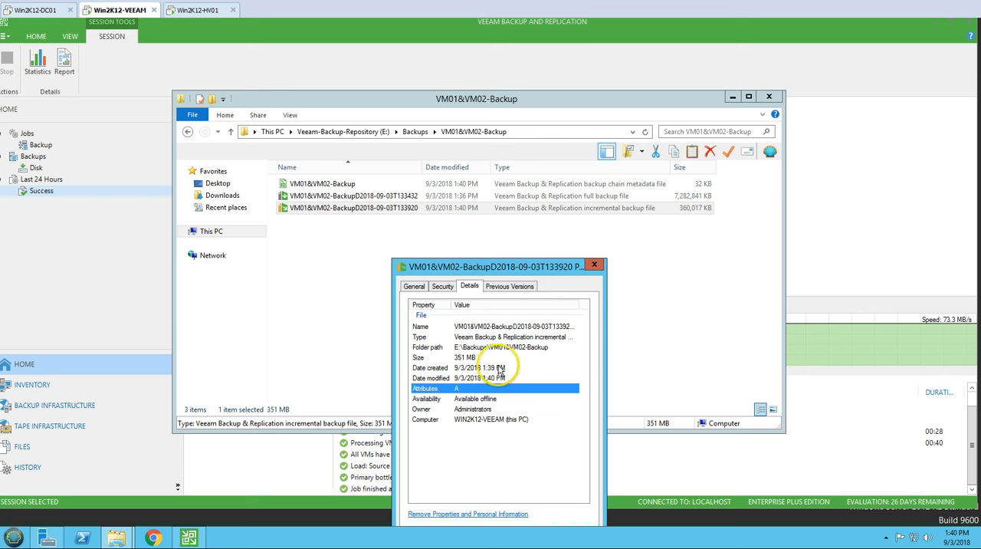
click(548, 339)
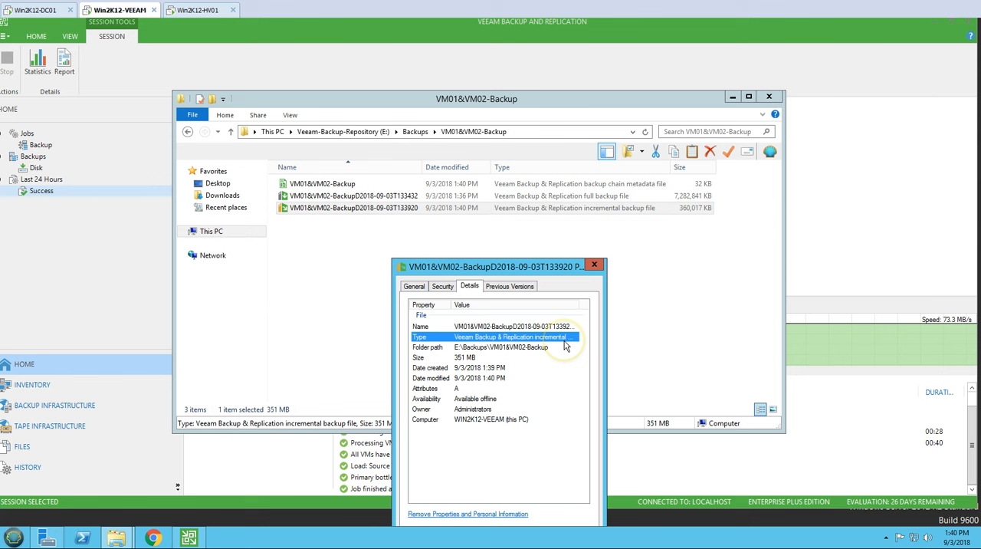
click(595, 264)
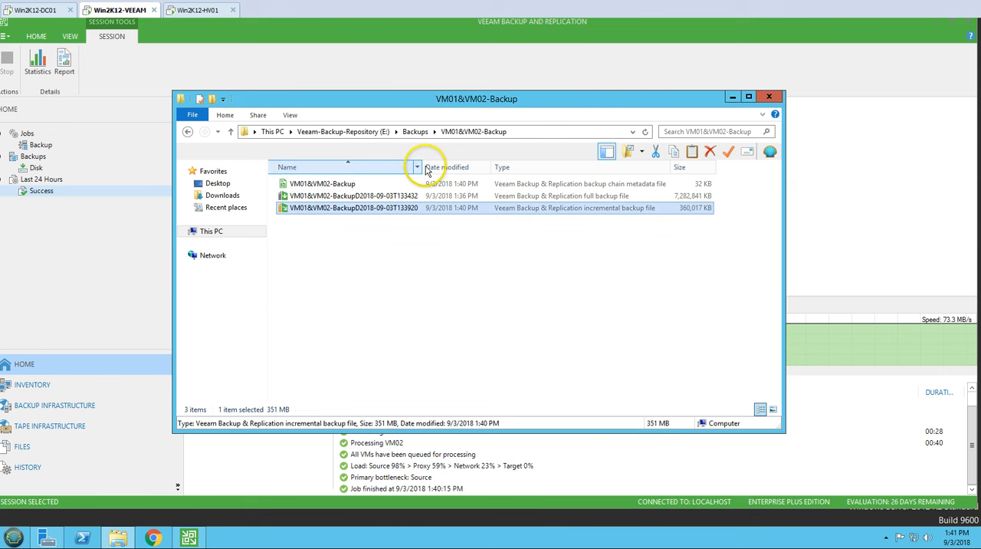
click(457, 299)
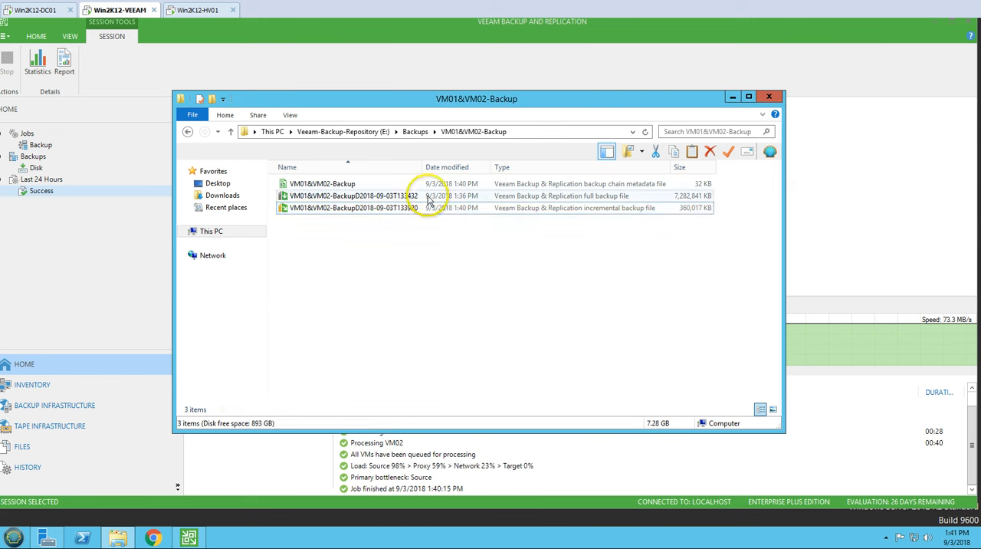
Step: Turn off hiding of extensions for known file types in the folder options, and fit the Name column to the full file names
click(290, 116)
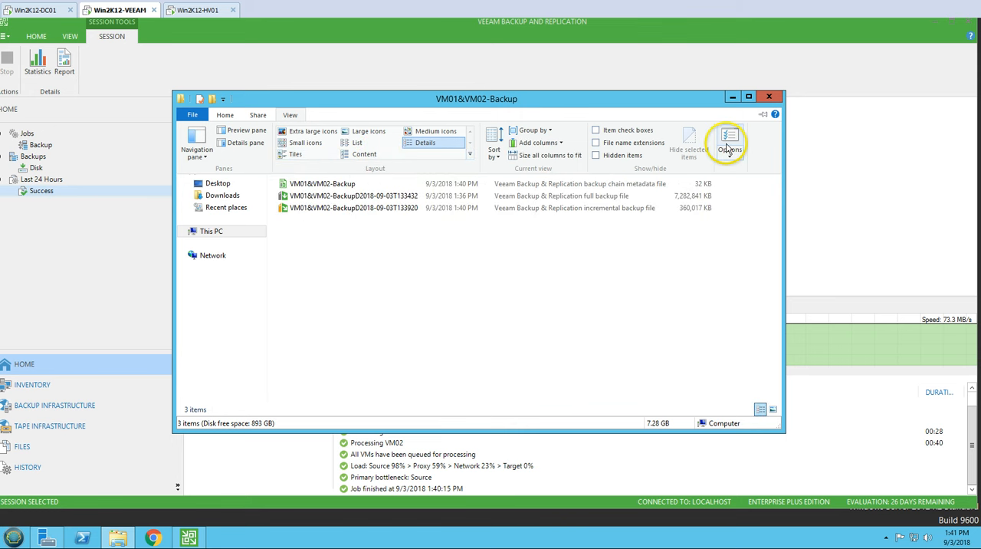
click(728, 150)
click(233, 180)
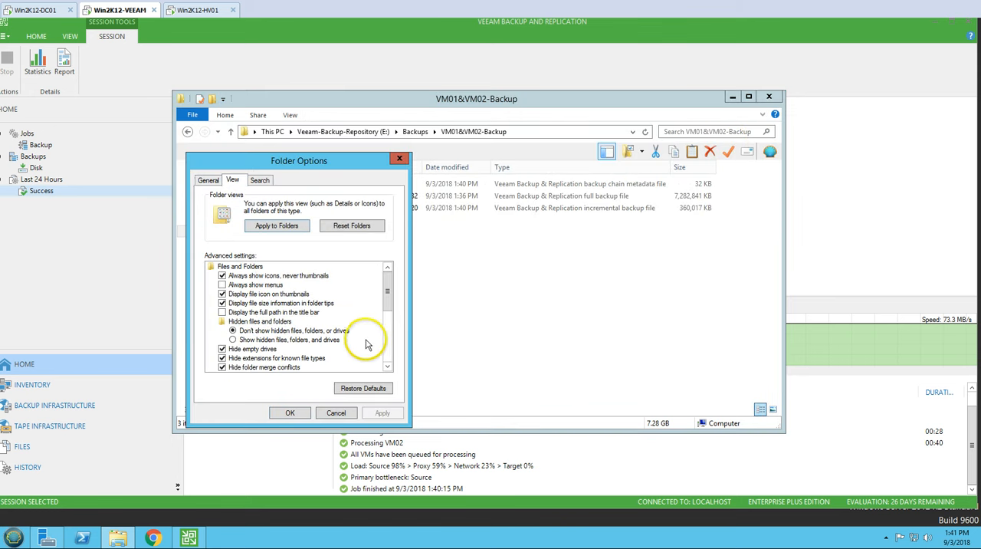
click(387, 366)
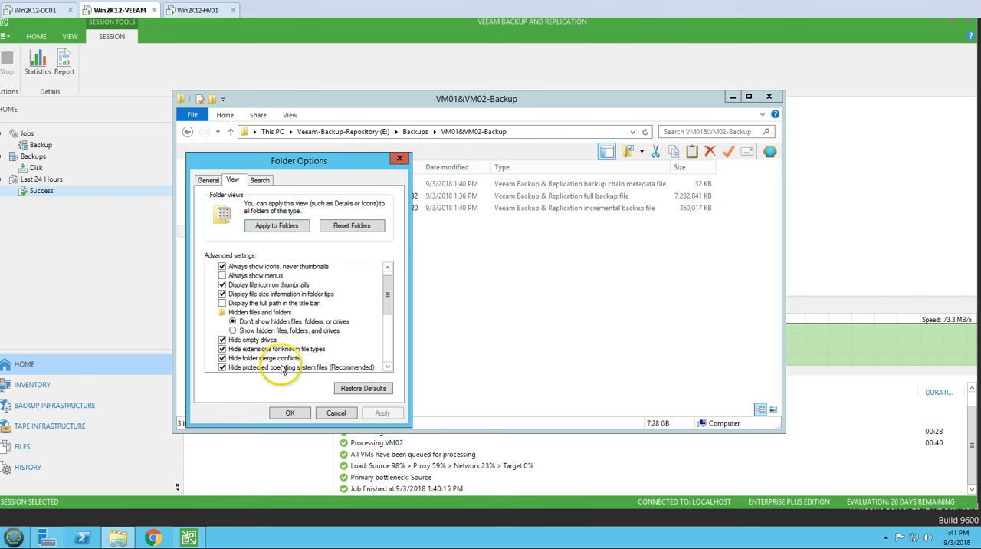
click(277, 348)
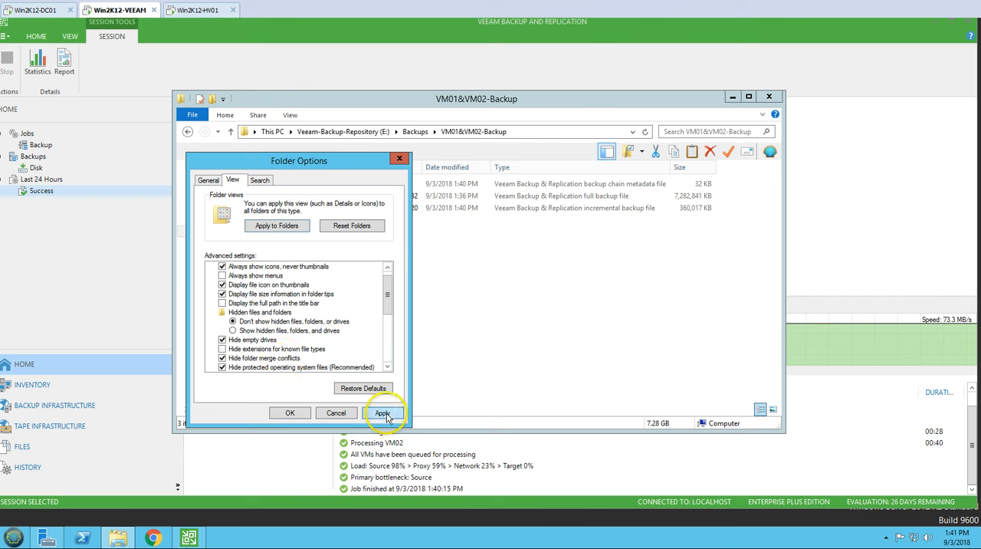
click(290, 413)
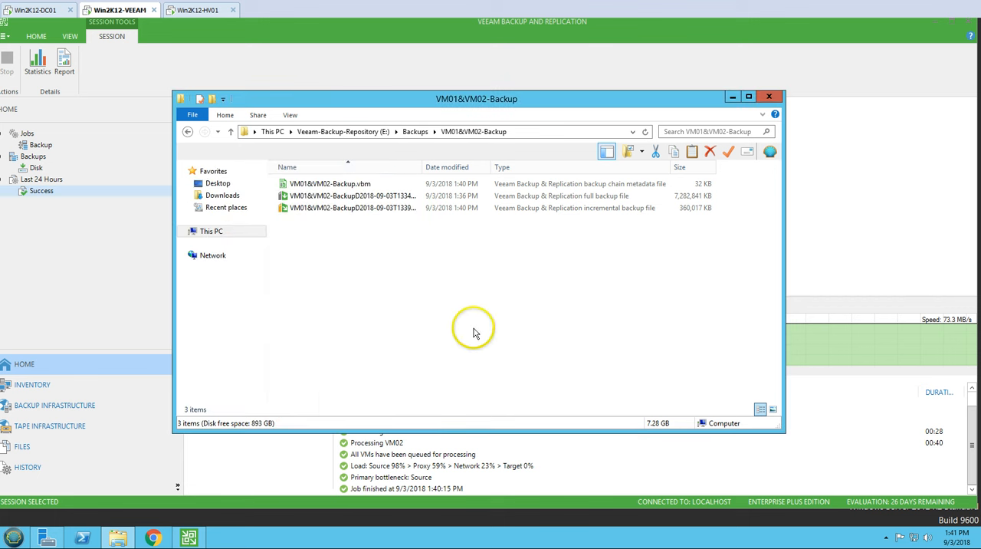
double_click(425, 166)
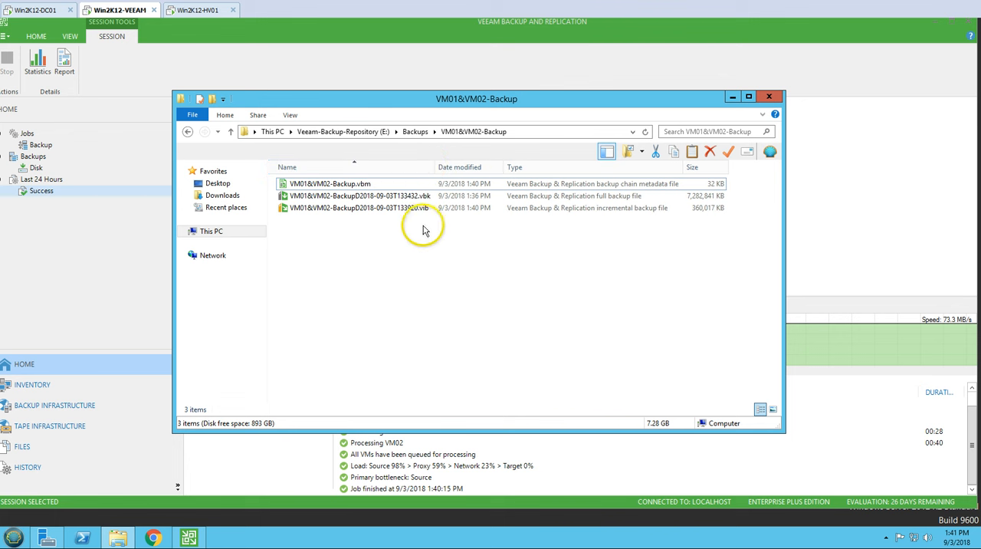
Step: Examine the .vbk full backup file and the .vib incremental backup file in the folder, then clear the selection
click(424, 195)
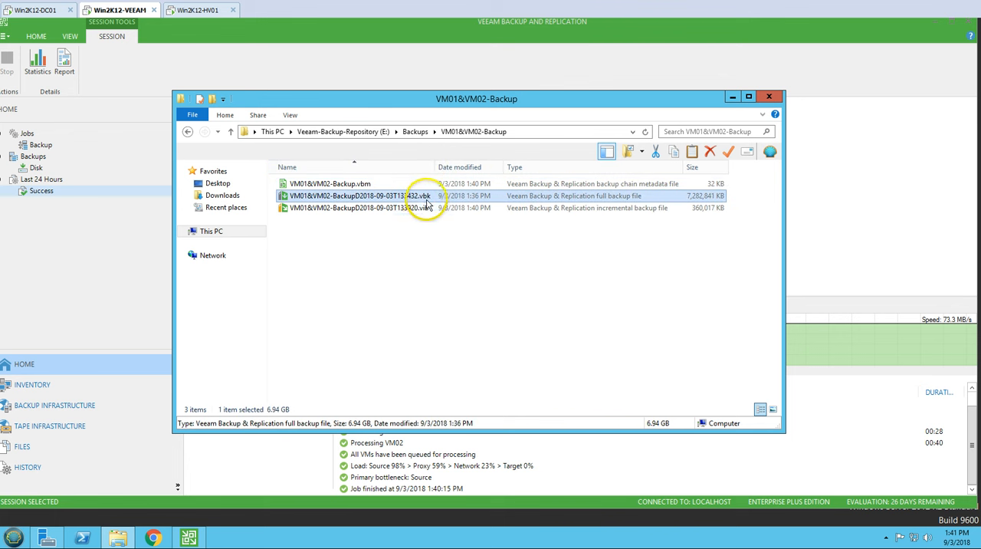
mouse_move(428, 212)
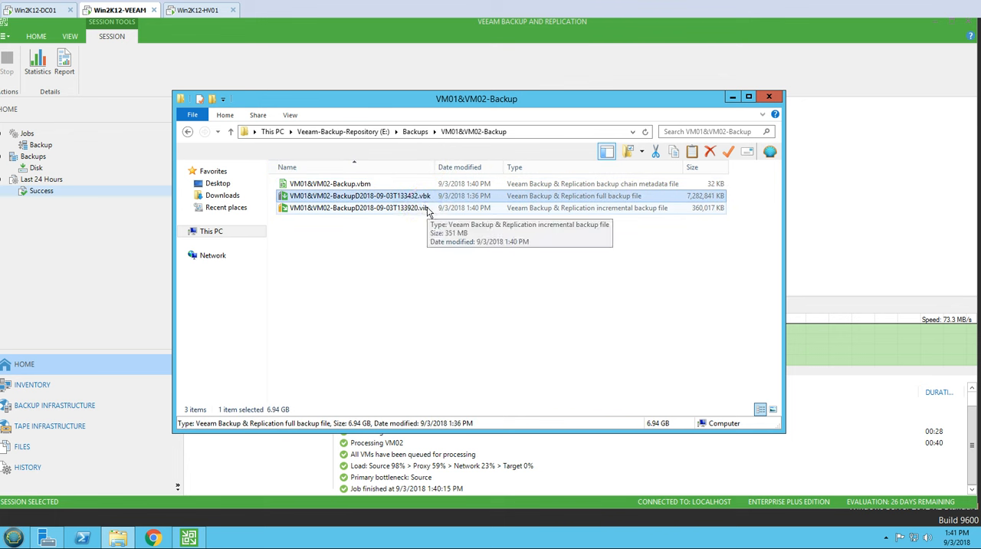
click(414, 211)
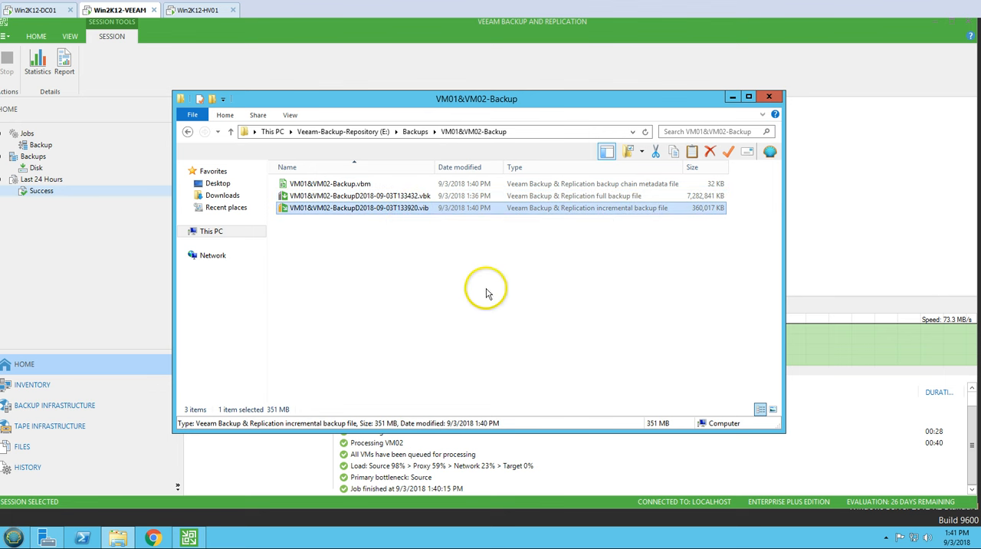
click(596, 287)
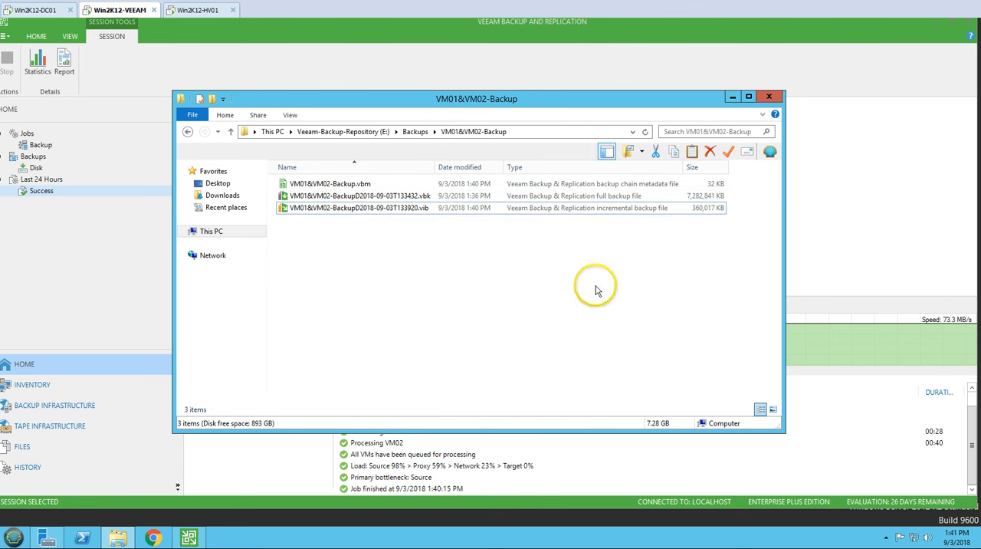
Step: Minimize File Explorer and start the VM01&VM02-Backup job once more from the backup jobs list in the Veeam console
click(733, 98)
click(41, 145)
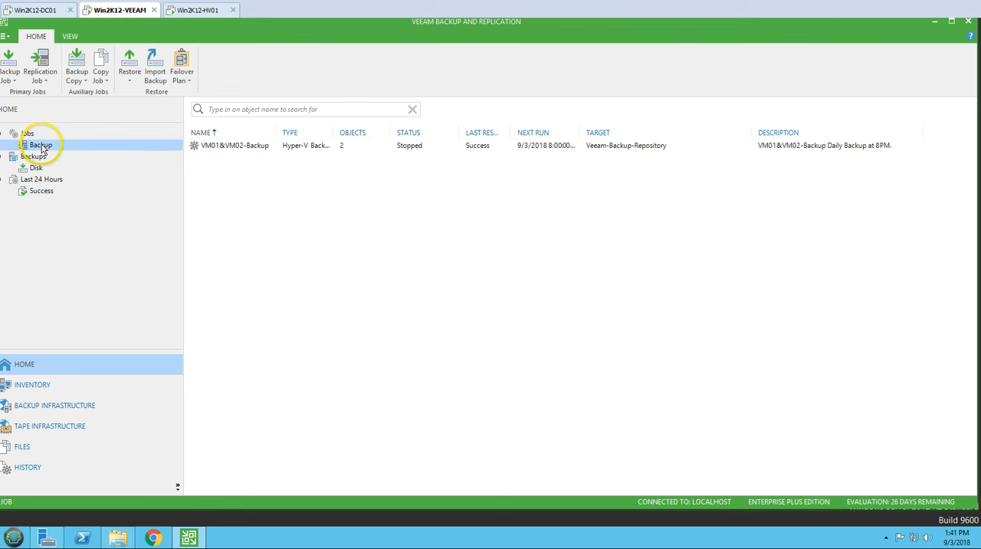
right_click(230, 146)
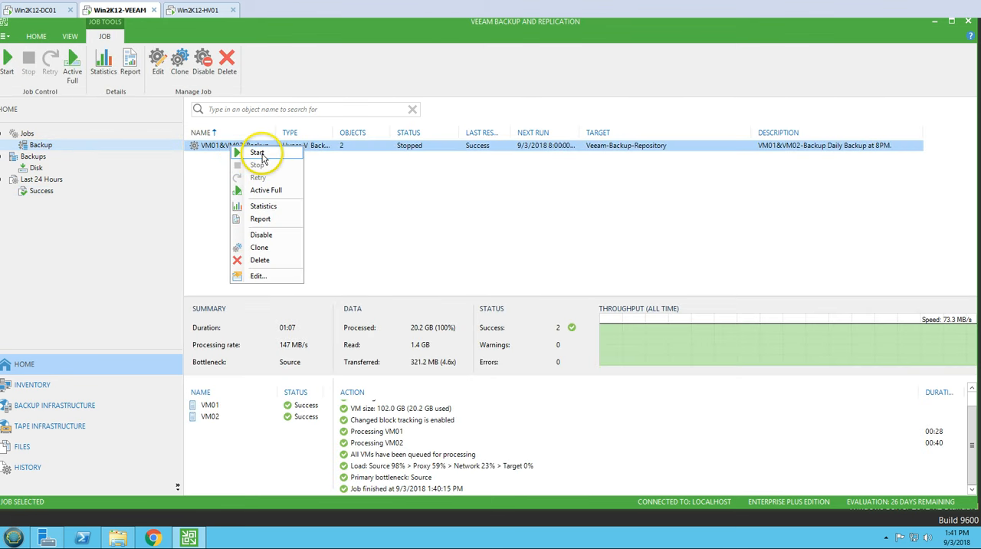
click(258, 153)
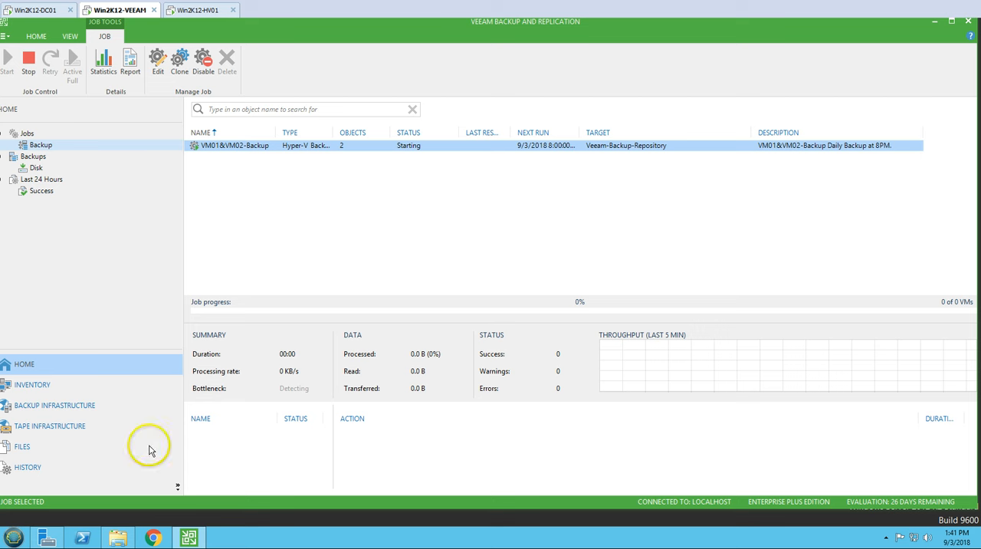
Step: Refresh the VM01&VM02-Backup folder in File Explorer, return to the Veeam console, and fit the Status column to its contents
click(121, 539)
right_click(423, 290)
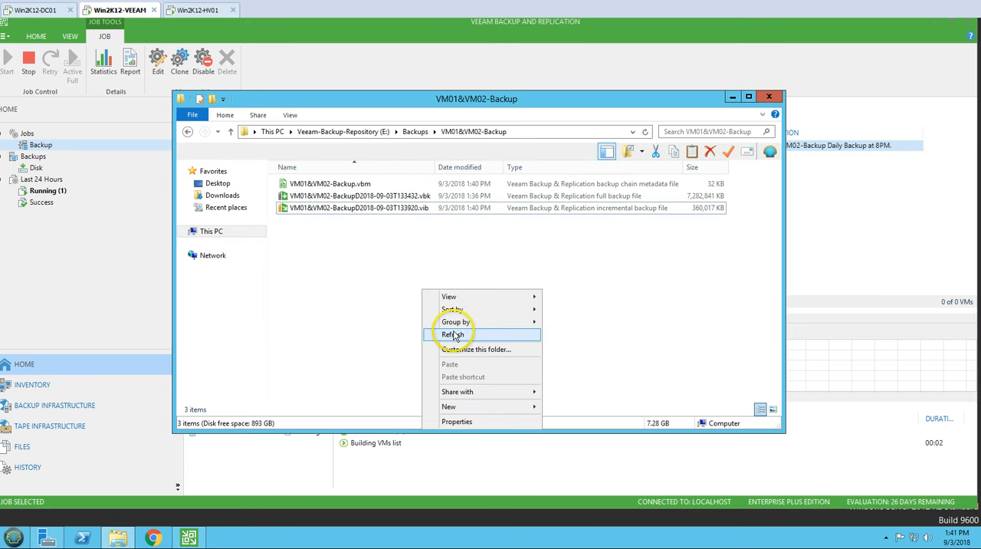
click(428, 329)
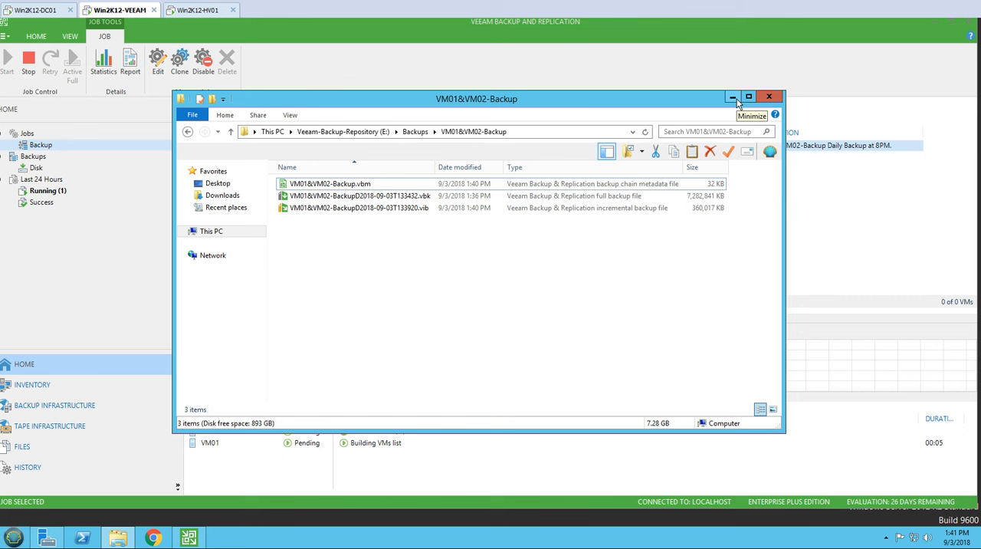
click(733, 98)
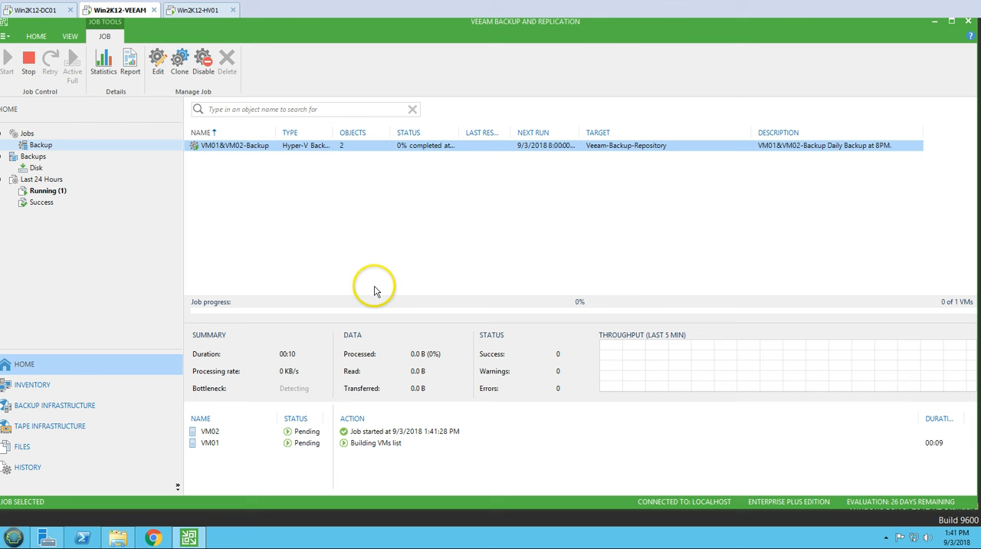
double_click(462, 132)
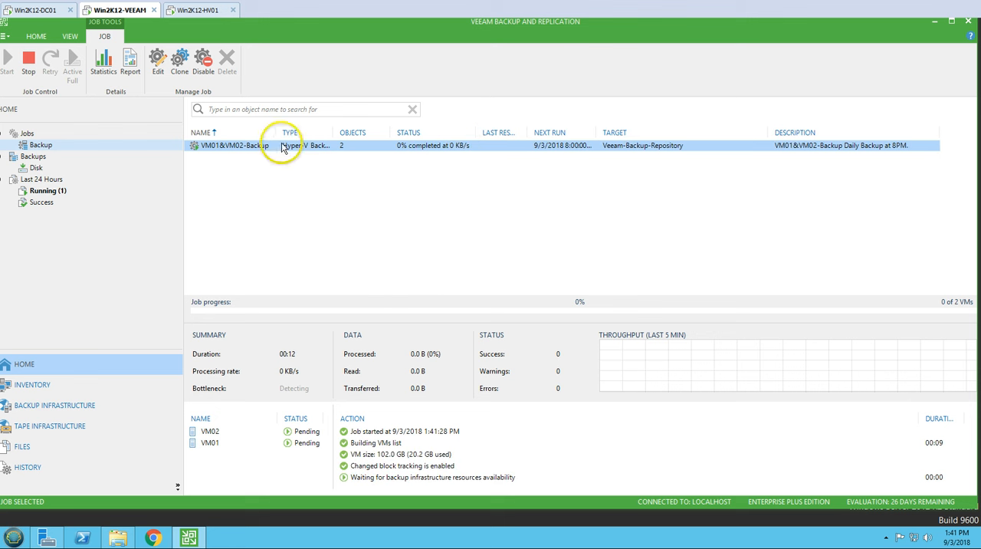
Step: Open the running sessions of the last 24 hours and examine the action log of the incremental VM01&VM02-Backup session
click(54, 192)
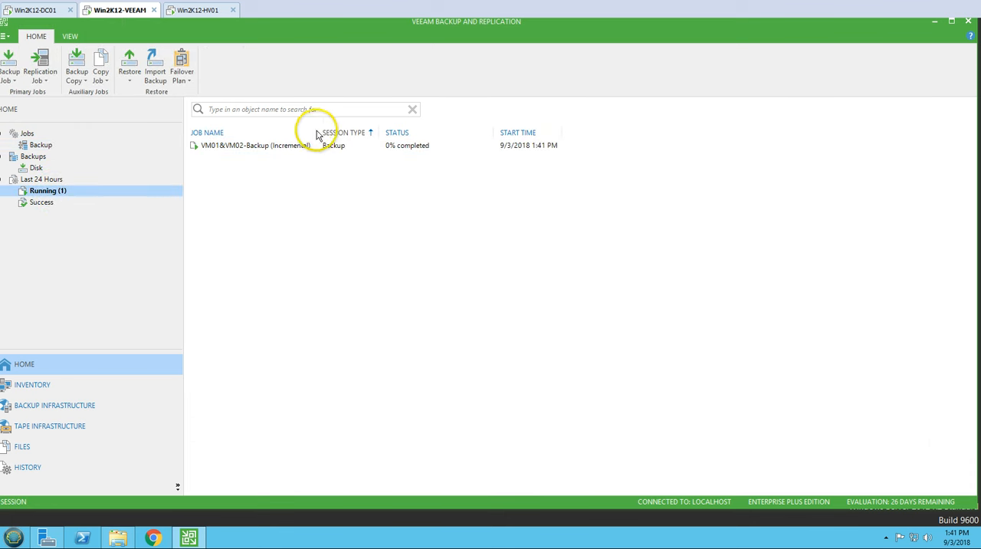
click(289, 147)
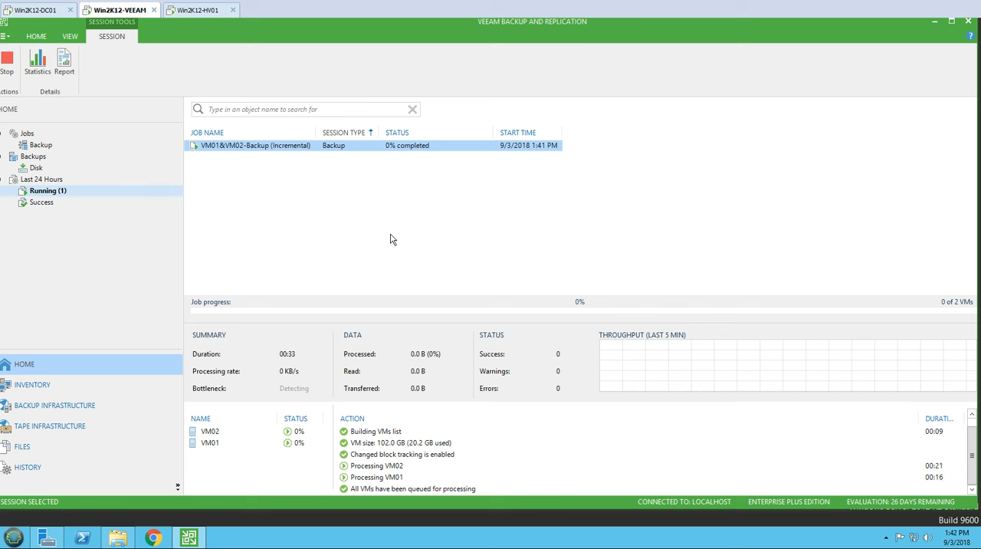
click(391, 456)
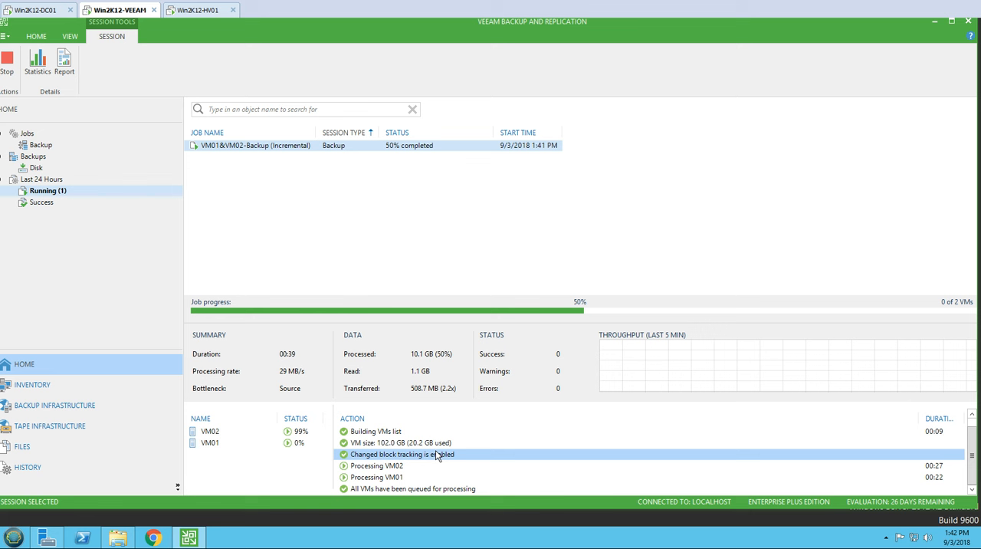
key(Down)
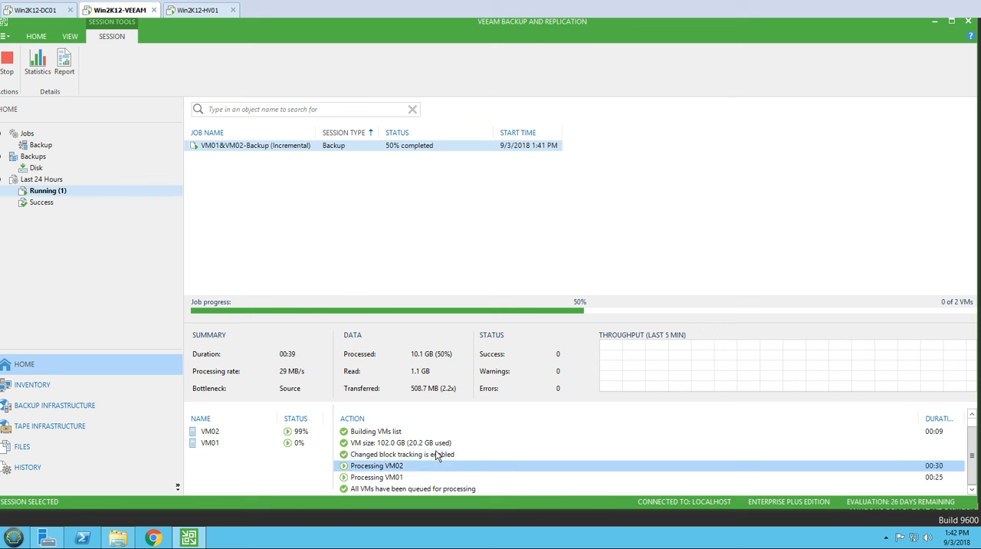
Step: Sort the session's virtual machines by name, check the processing logs of VM02 and VM01, and return to the session's overall log
click(210, 431)
click(215, 419)
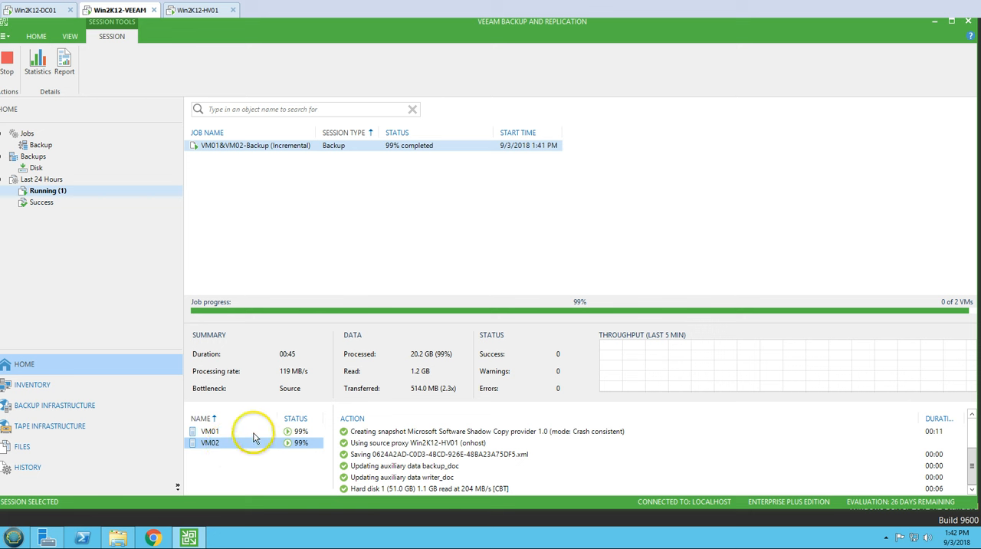
click(289, 433)
click(257, 443)
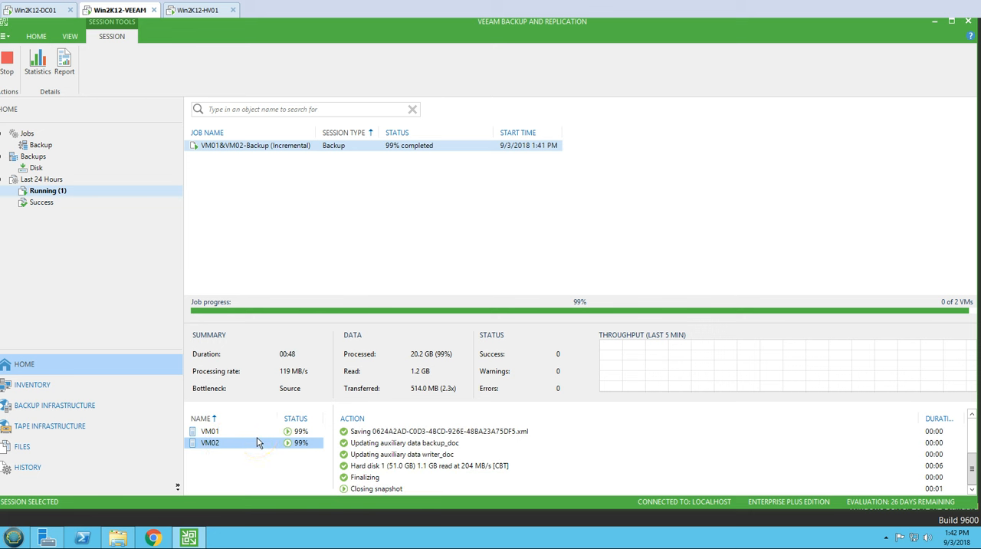
click(256, 432)
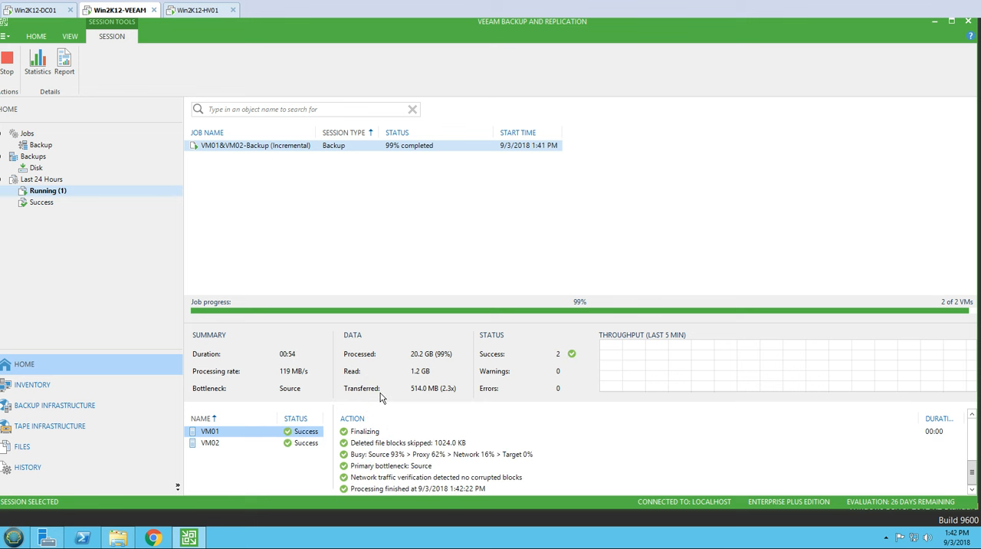
click(414, 230)
click(363, 145)
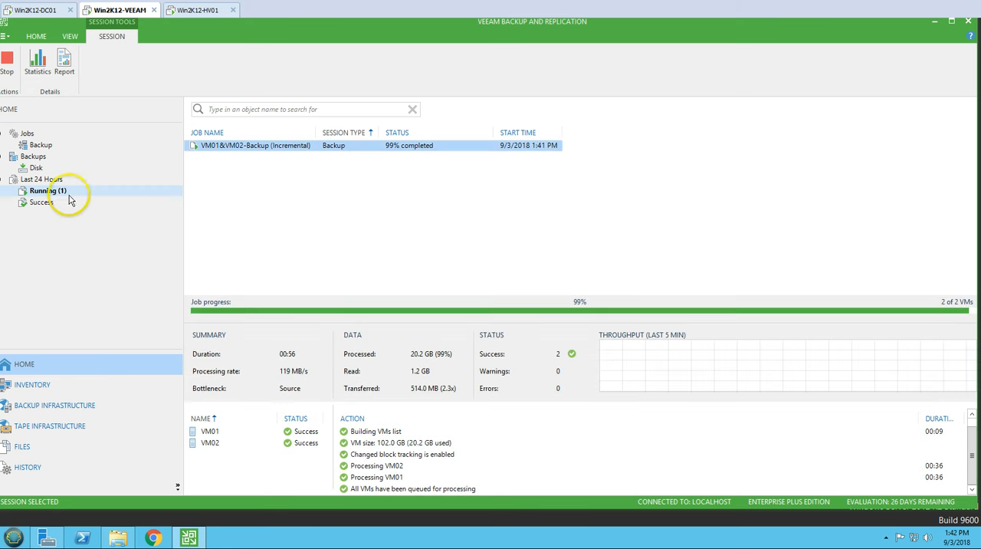
Step: List the successful sessions of the last 24 hours, sort them by job name in descending order, and view the full backup session's details
click(38, 201)
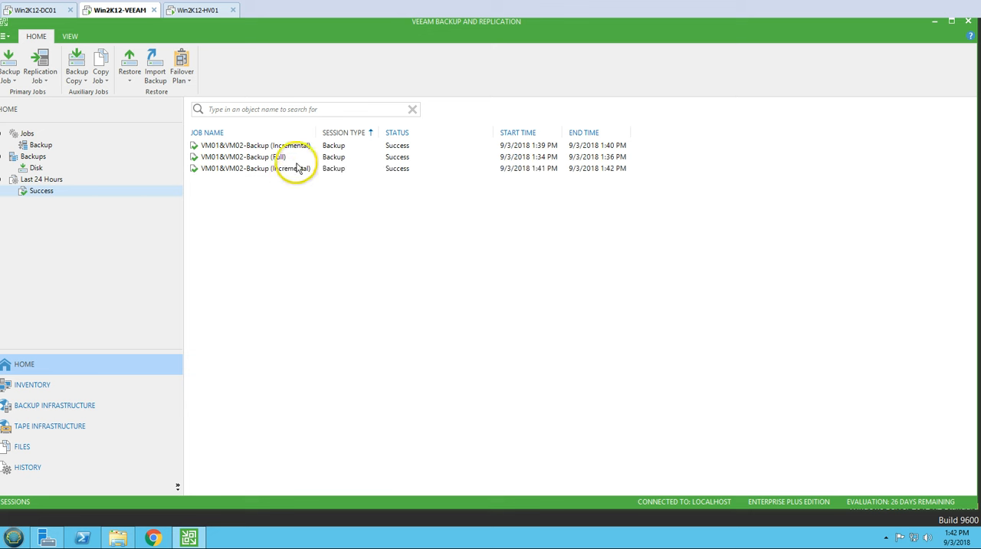
click(285, 132)
click(269, 131)
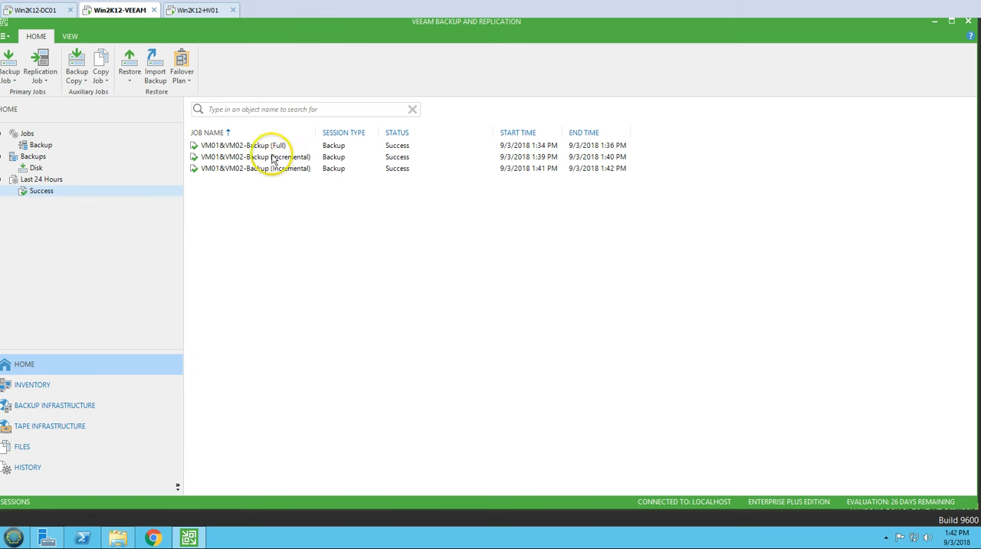
click(277, 156)
click(278, 147)
click(271, 169)
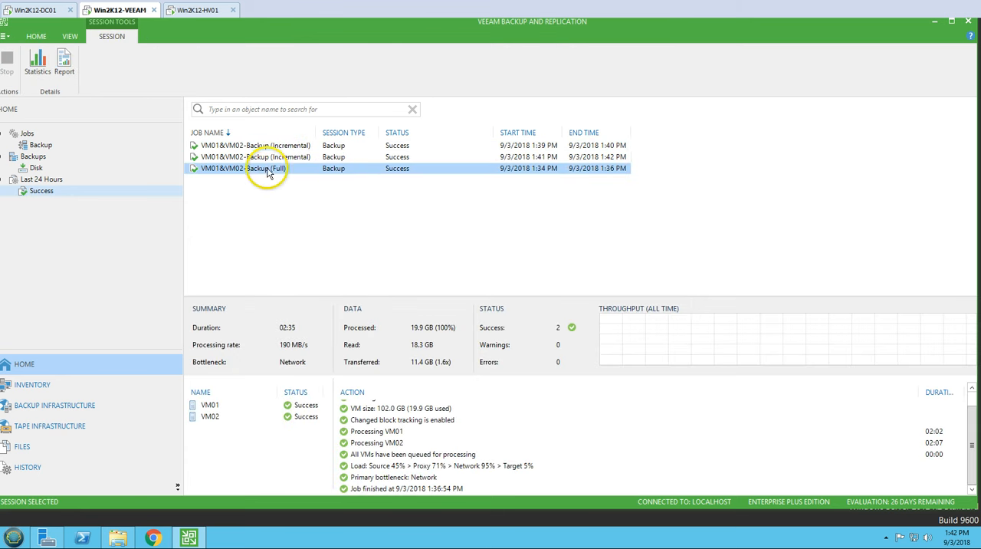
Step: Switch to File Explorer, refresh the VM01&VM02-Backup folder, examine the full and incremental backup files, and clear the selection
click(118, 537)
right_click(440, 291)
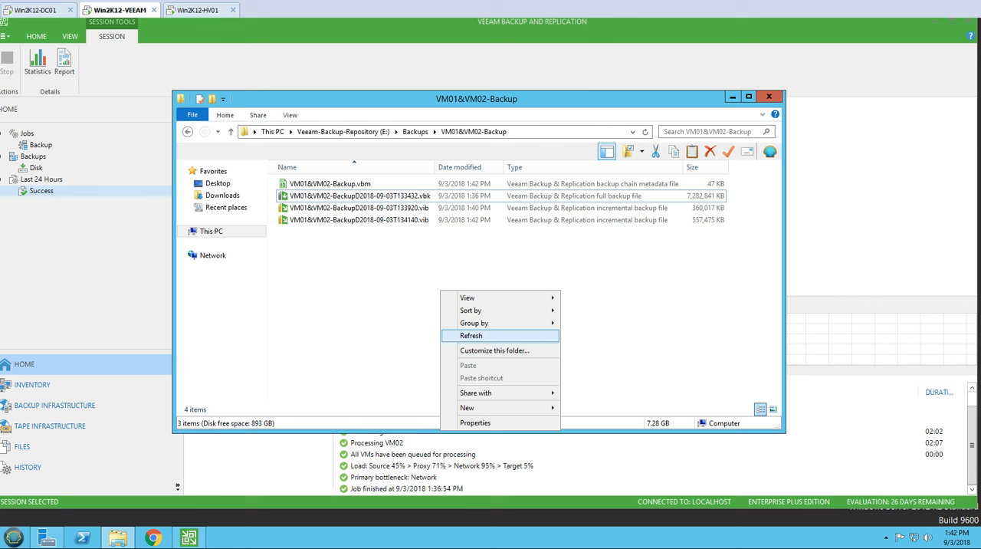
click(471, 335)
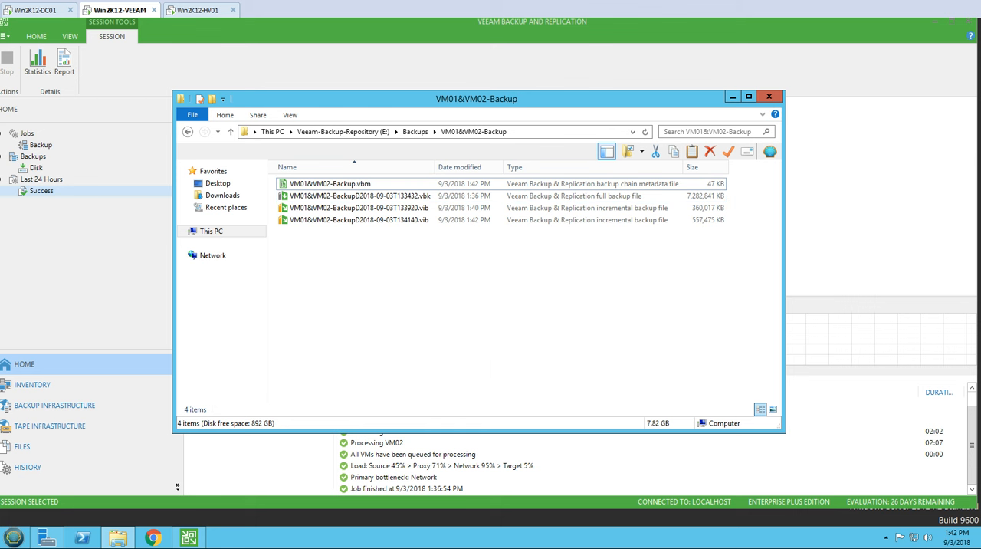
click(380, 196)
drag(370, 248, 387, 192)
click(515, 374)
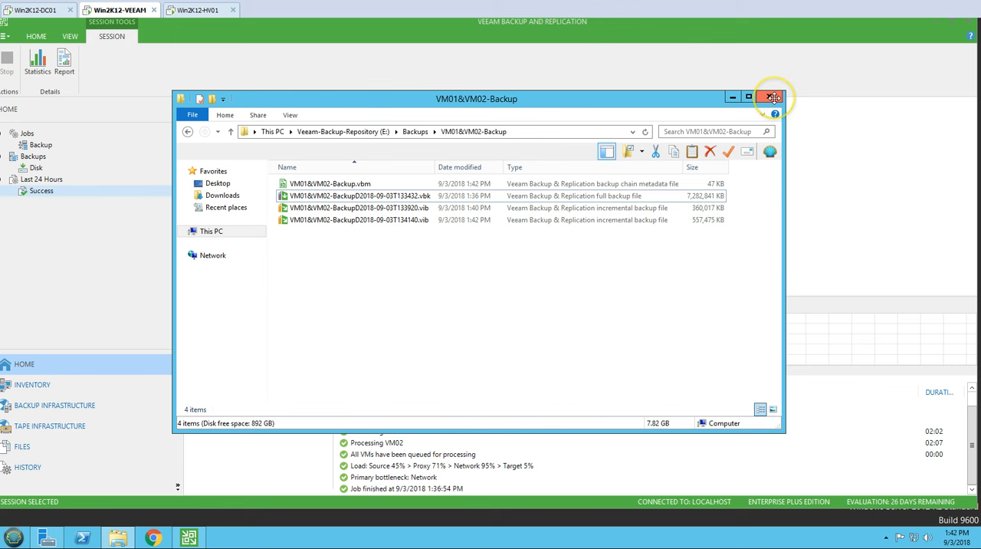
Step: Close File Explorer and view the VM01&VM02-Backup job's last run details in the backup jobs list
click(773, 97)
click(55, 144)
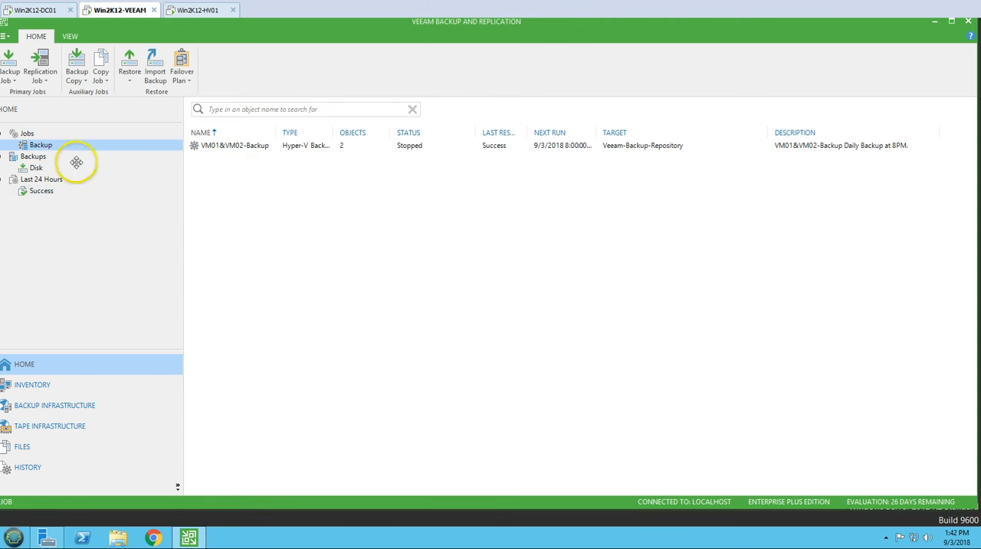
click(289, 145)
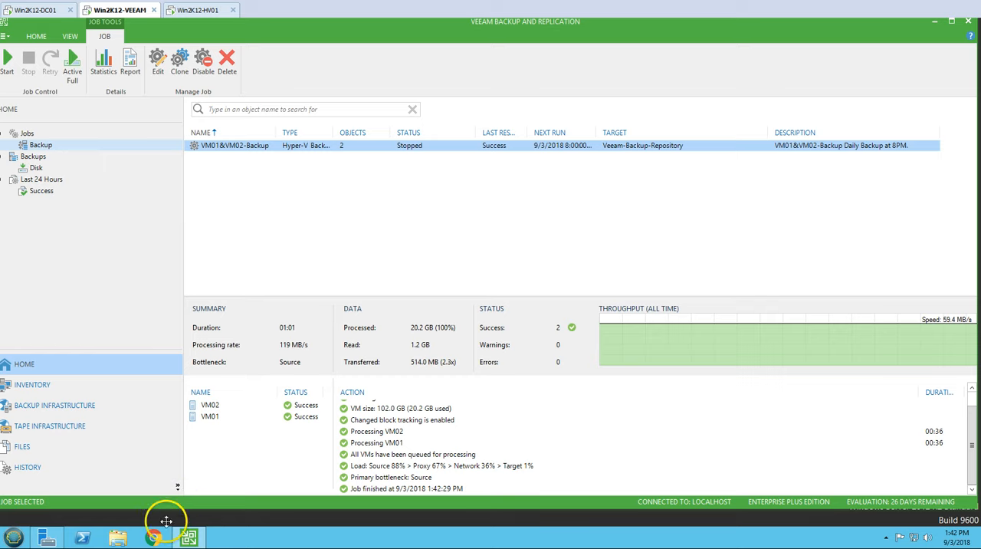